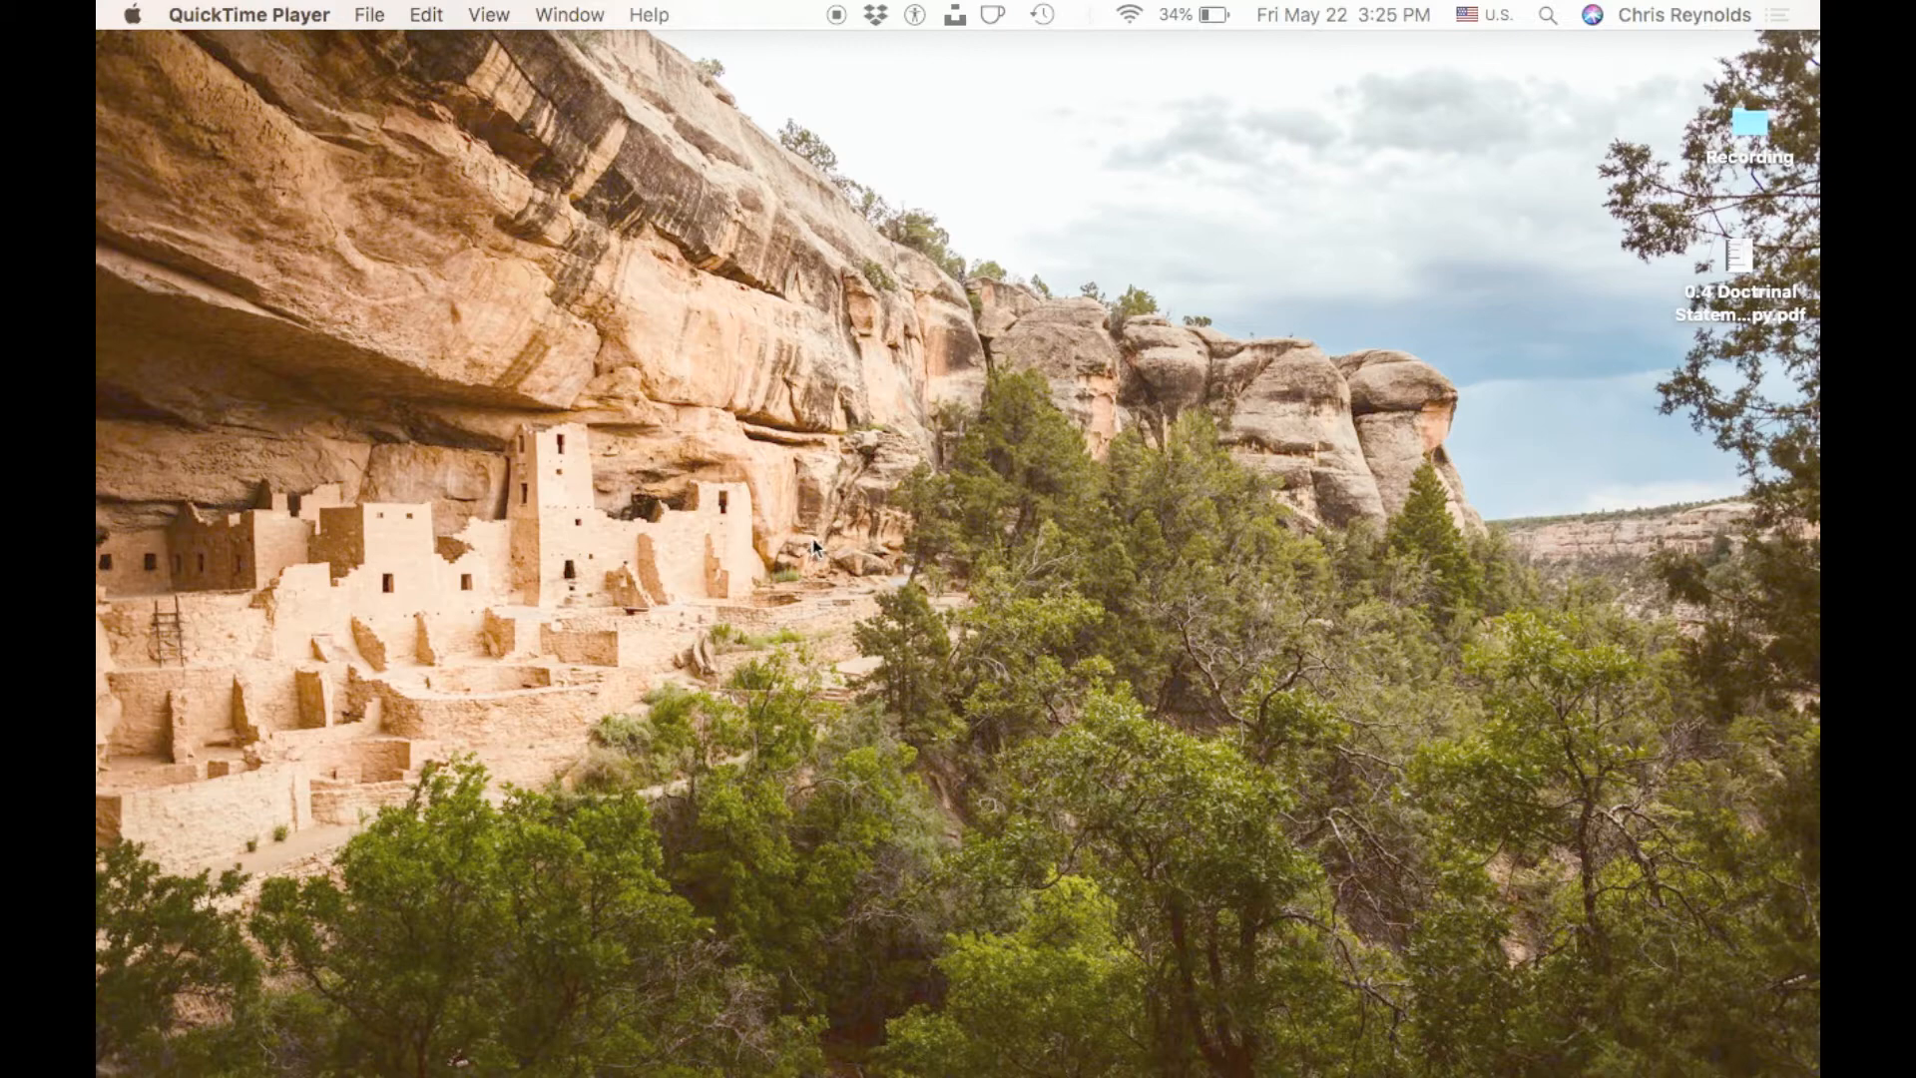
Switch to Preview, where the Doctrinal Statement Example PDF is open.
mouse_move(1086, 1074)
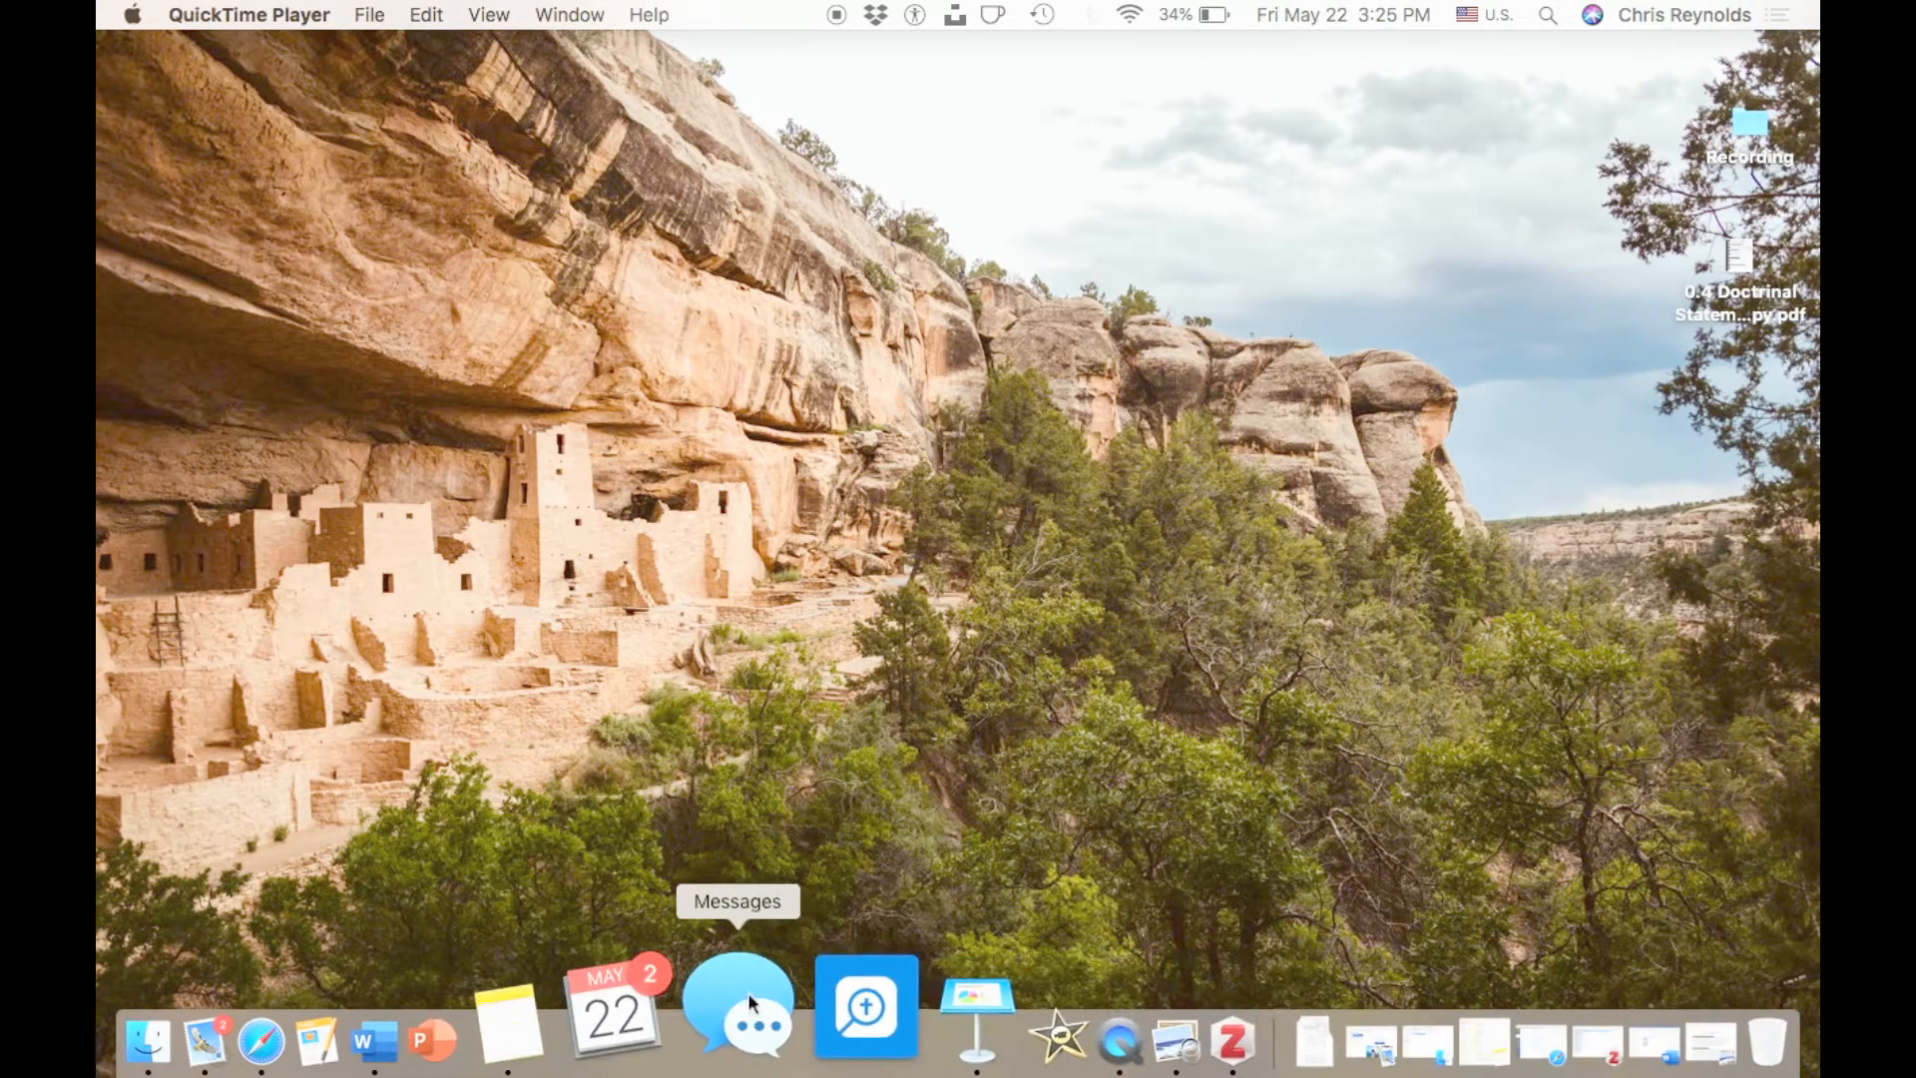
click(524, 1009)
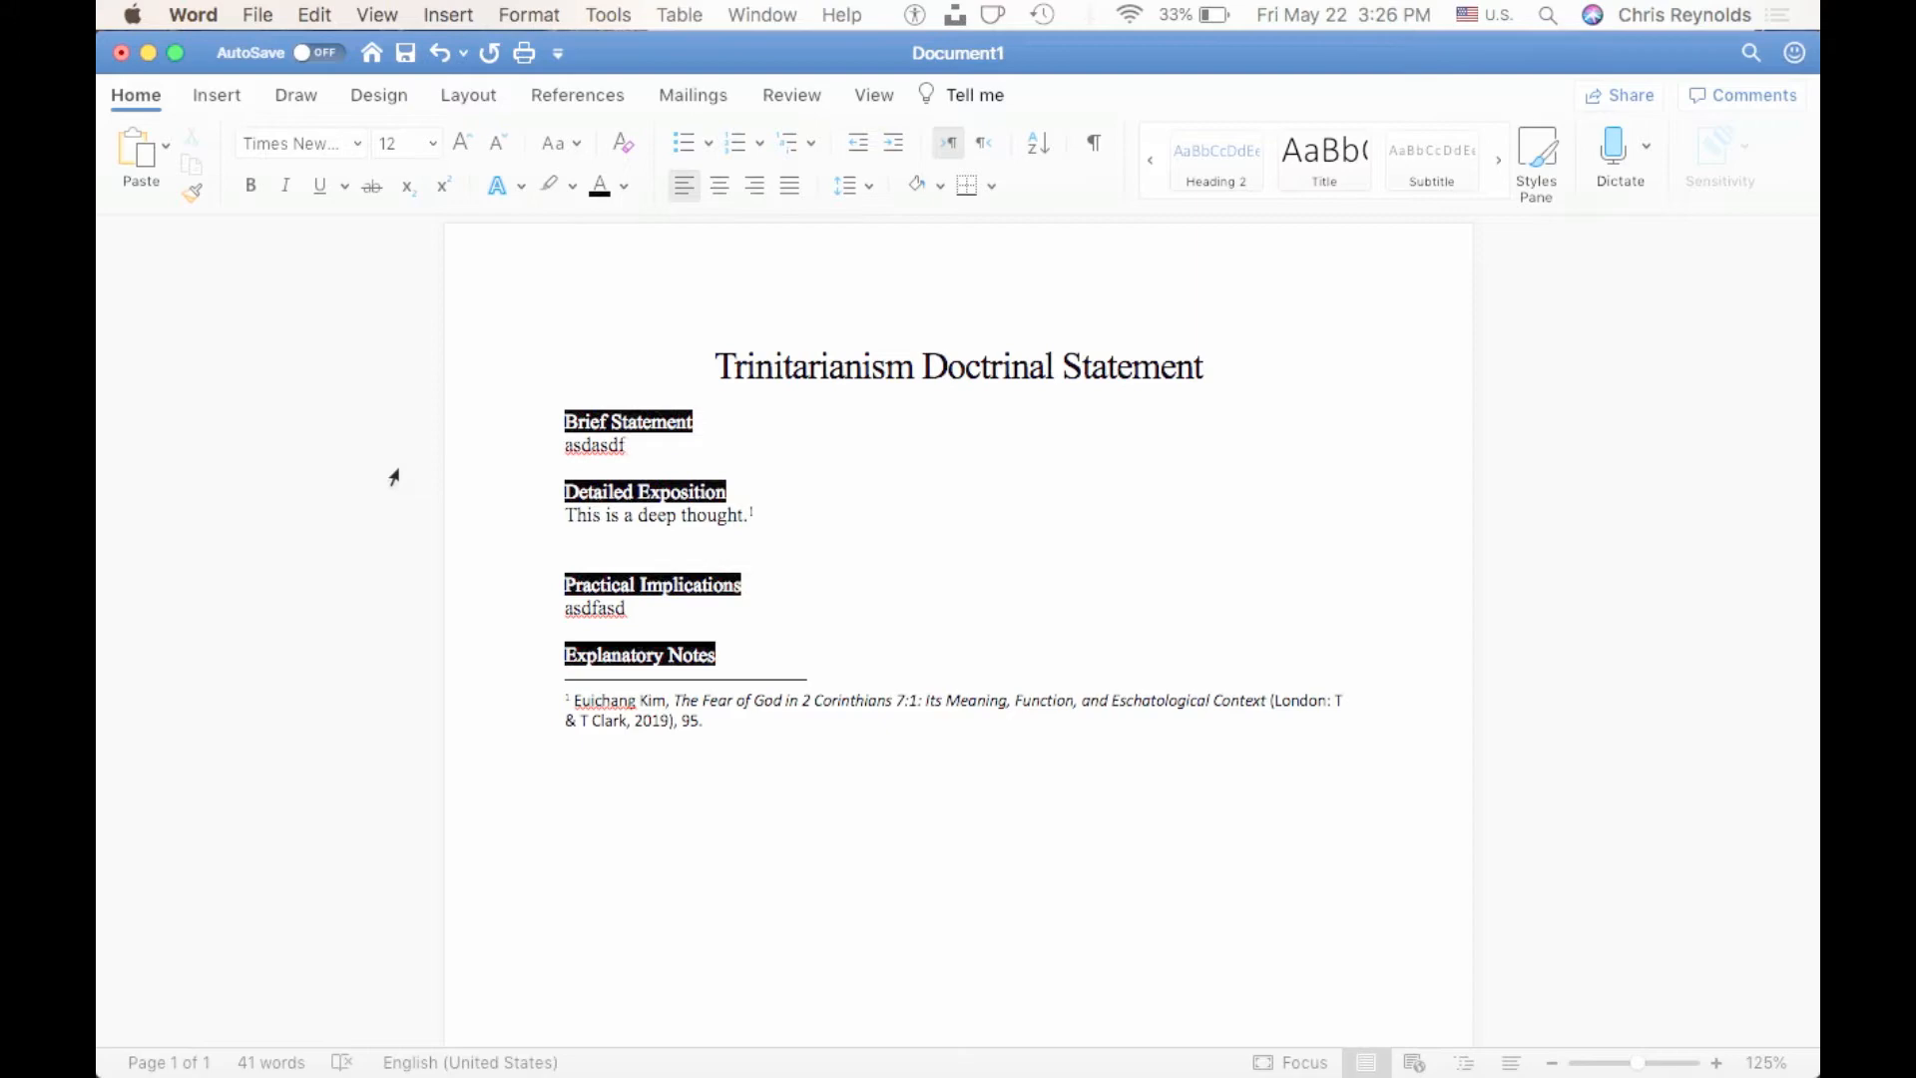
key(ctrl+Up)
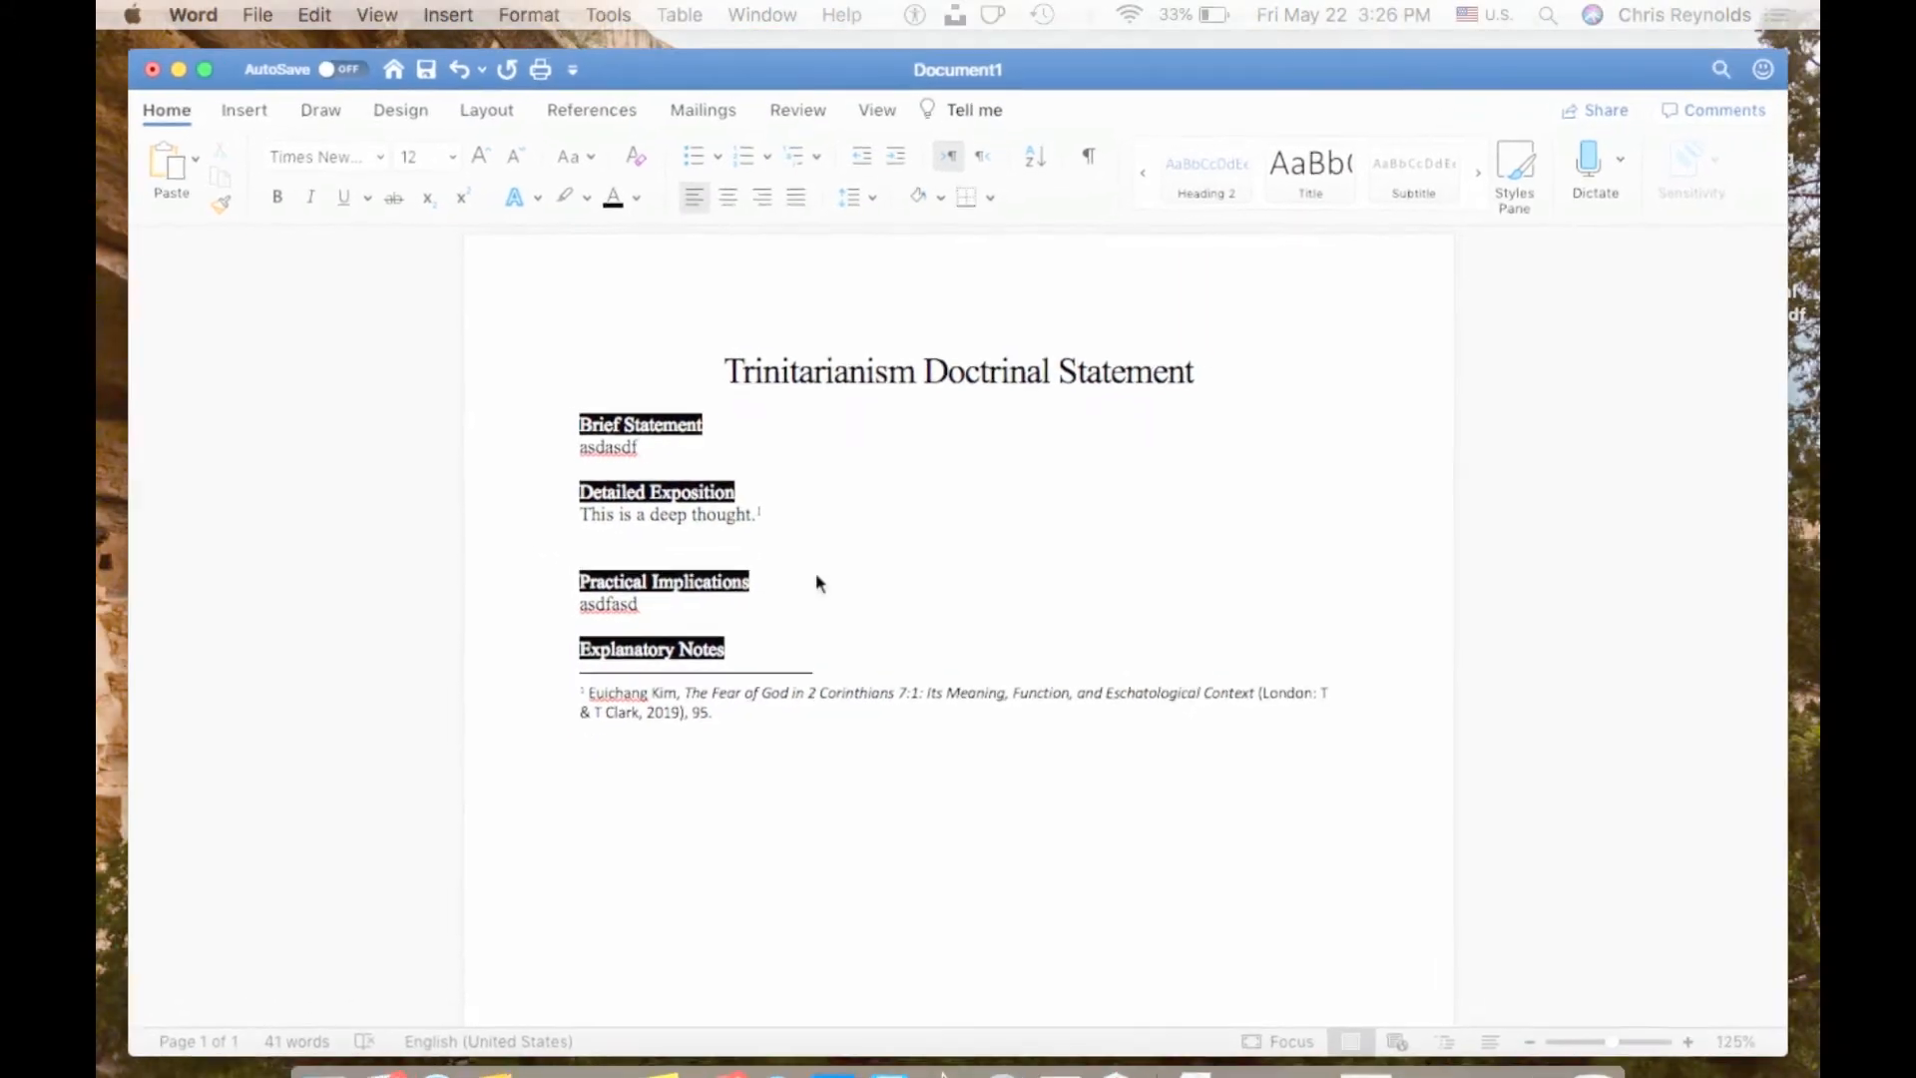
mouse_move(1014, 1018)
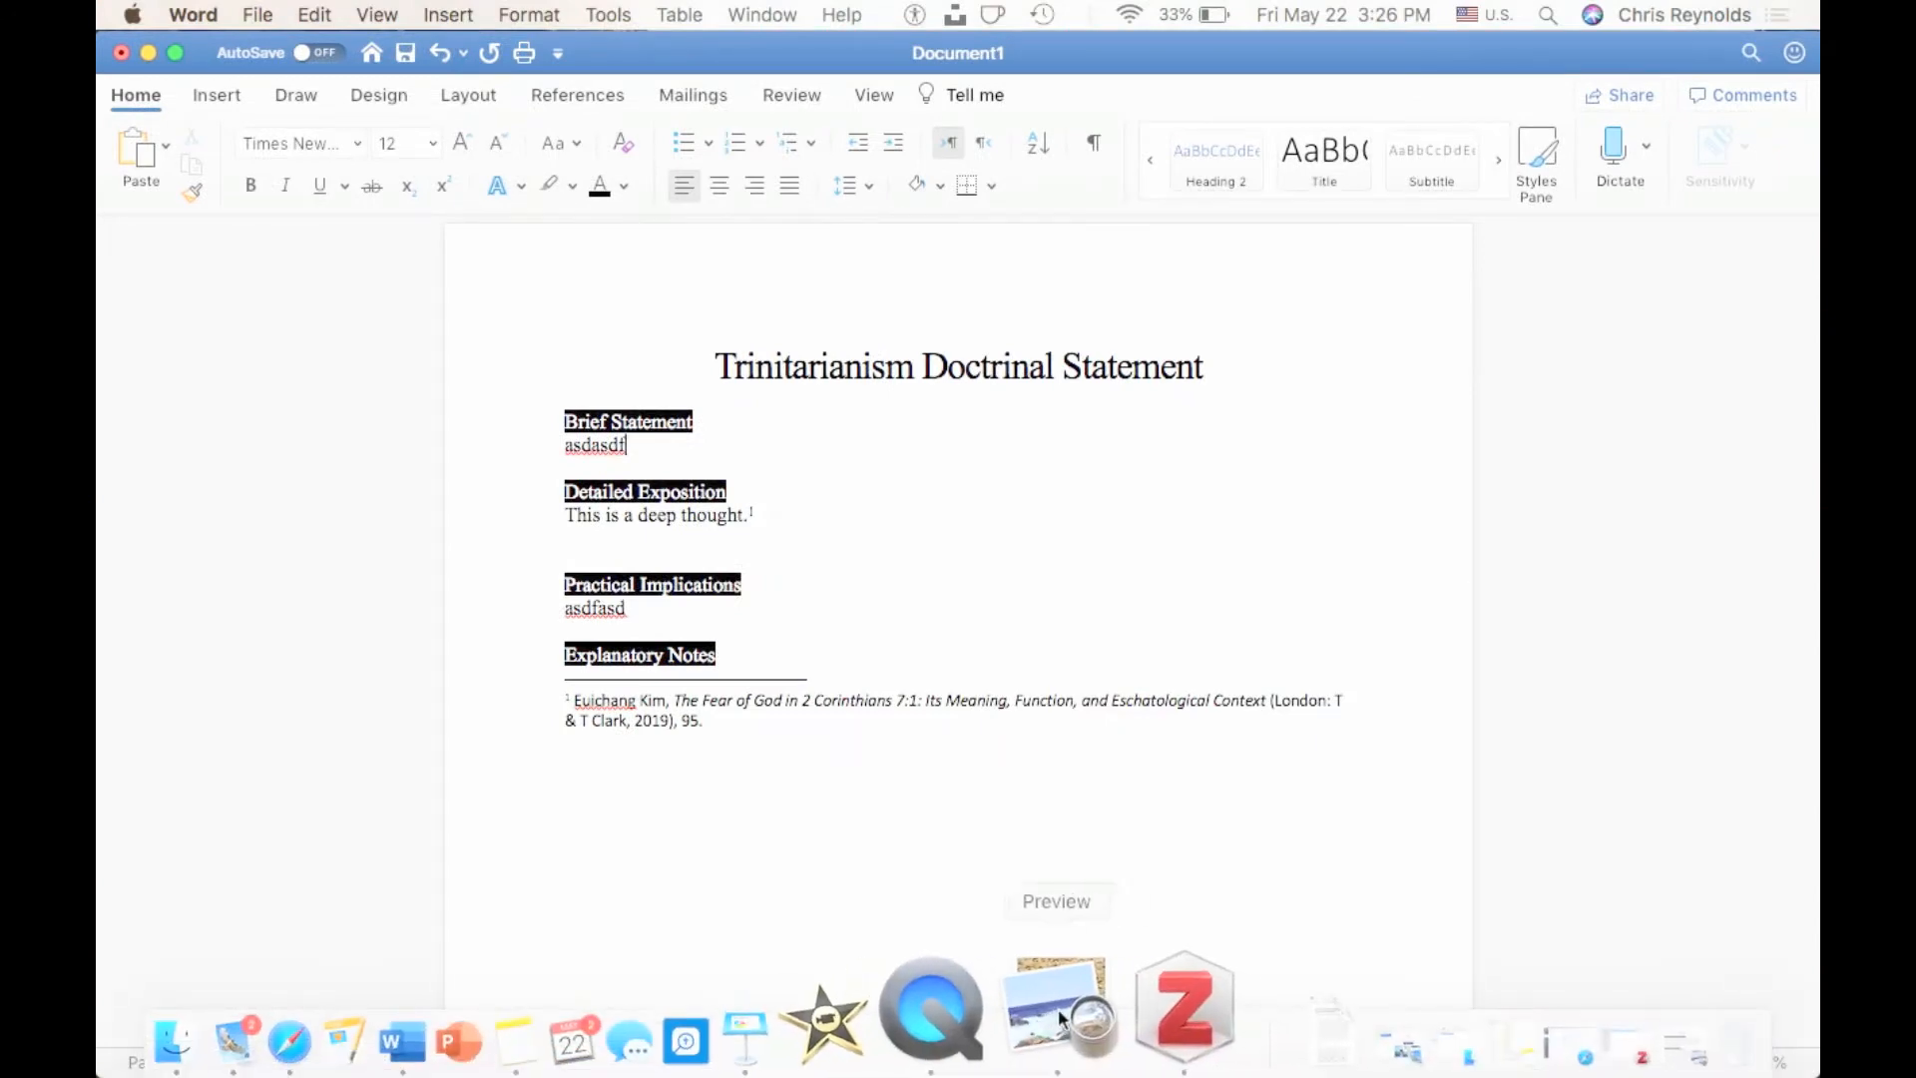
click(1058, 1014)
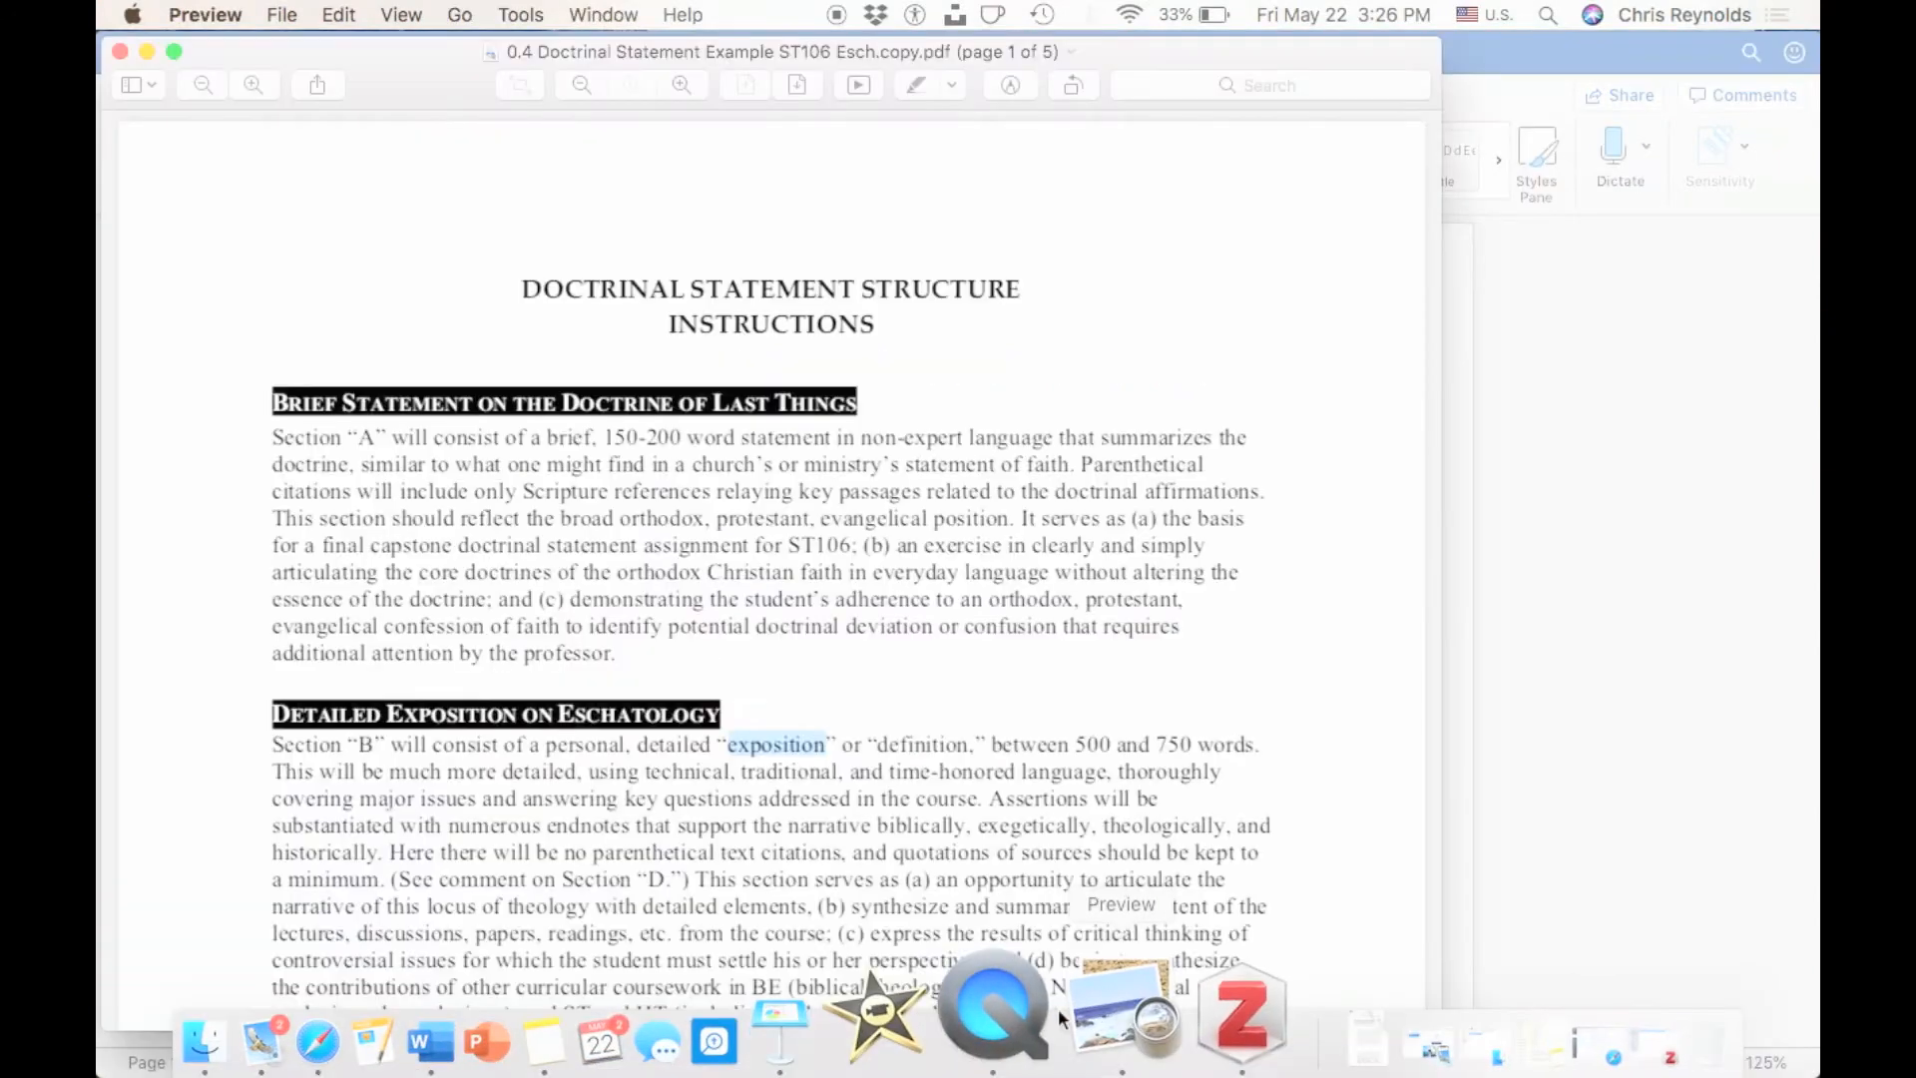
Read through the doctrinal statement structure instructions, from the brief statement section to the biblical, exegetical, theological, historical and explanatory section.
drag(607, 265, 908, 319)
scroll(848, 312, down, 2)
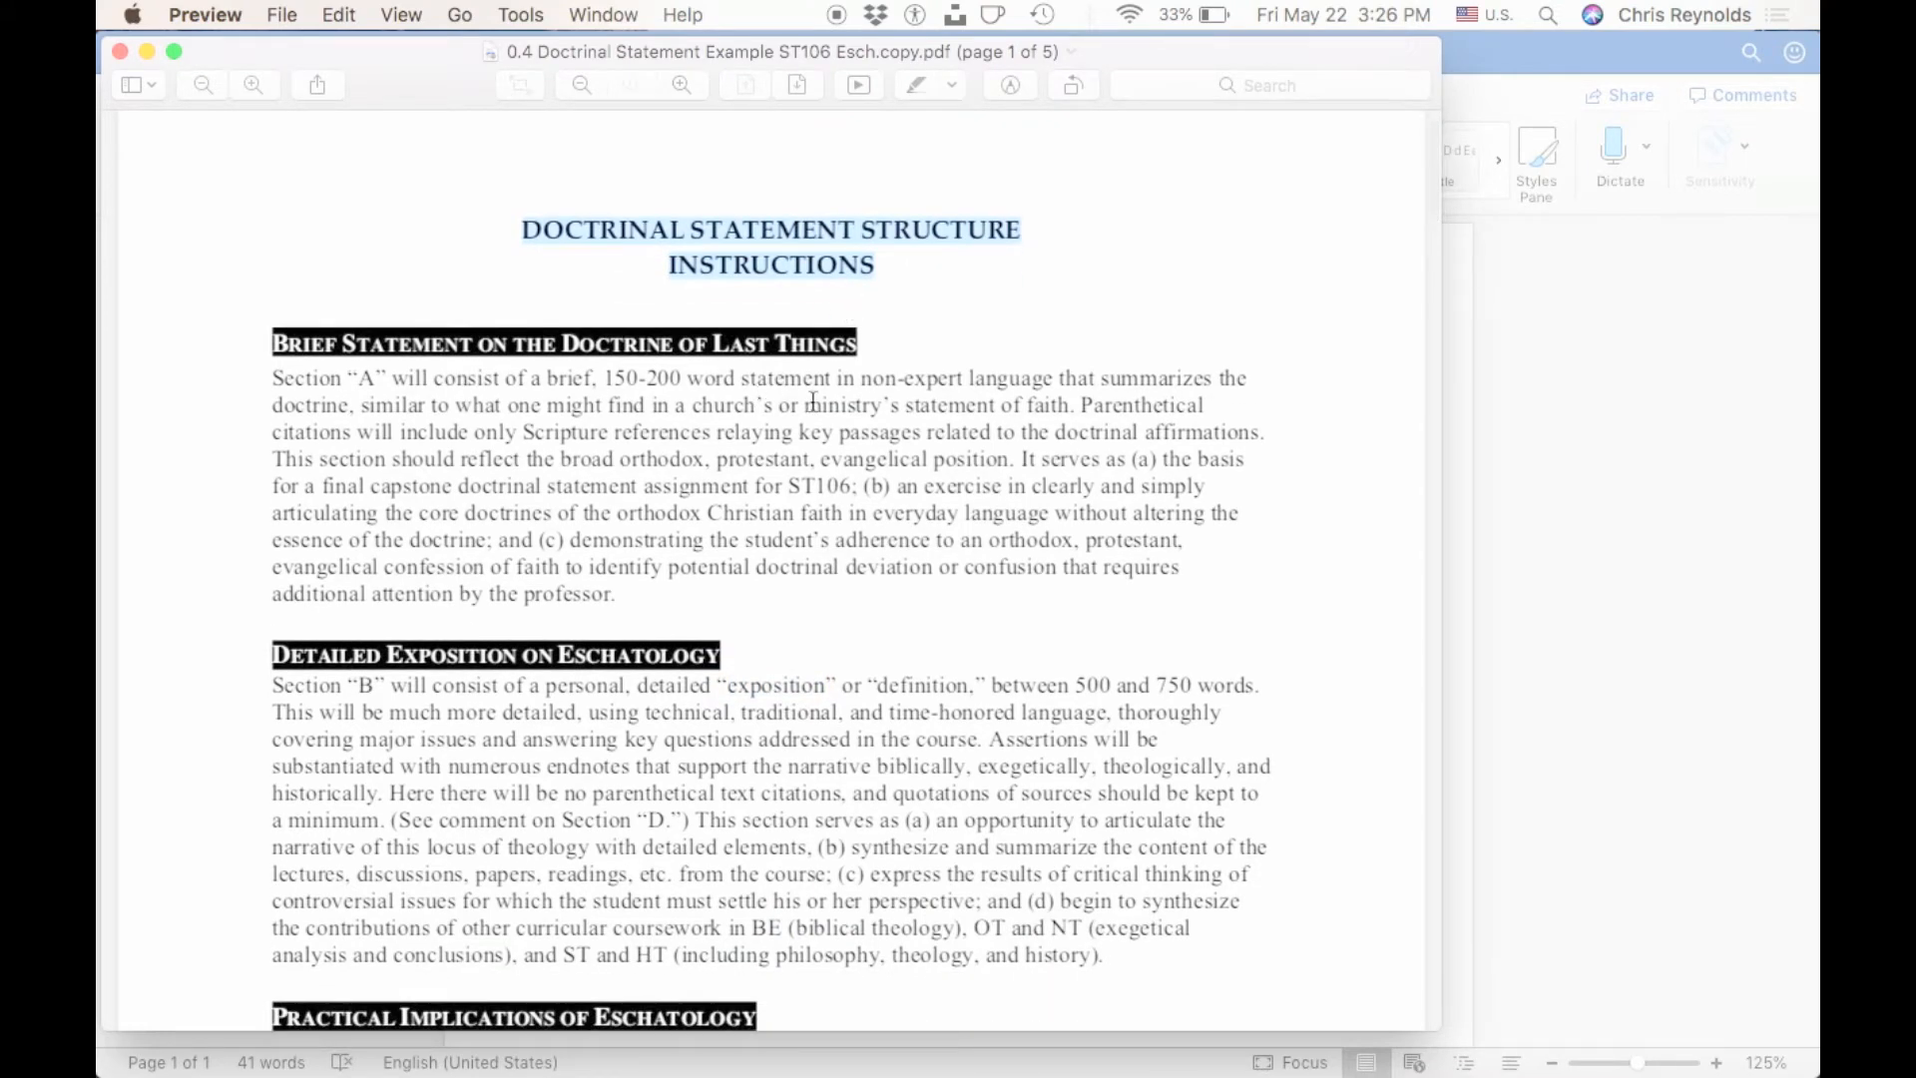
scroll(759, 395, down, 1)
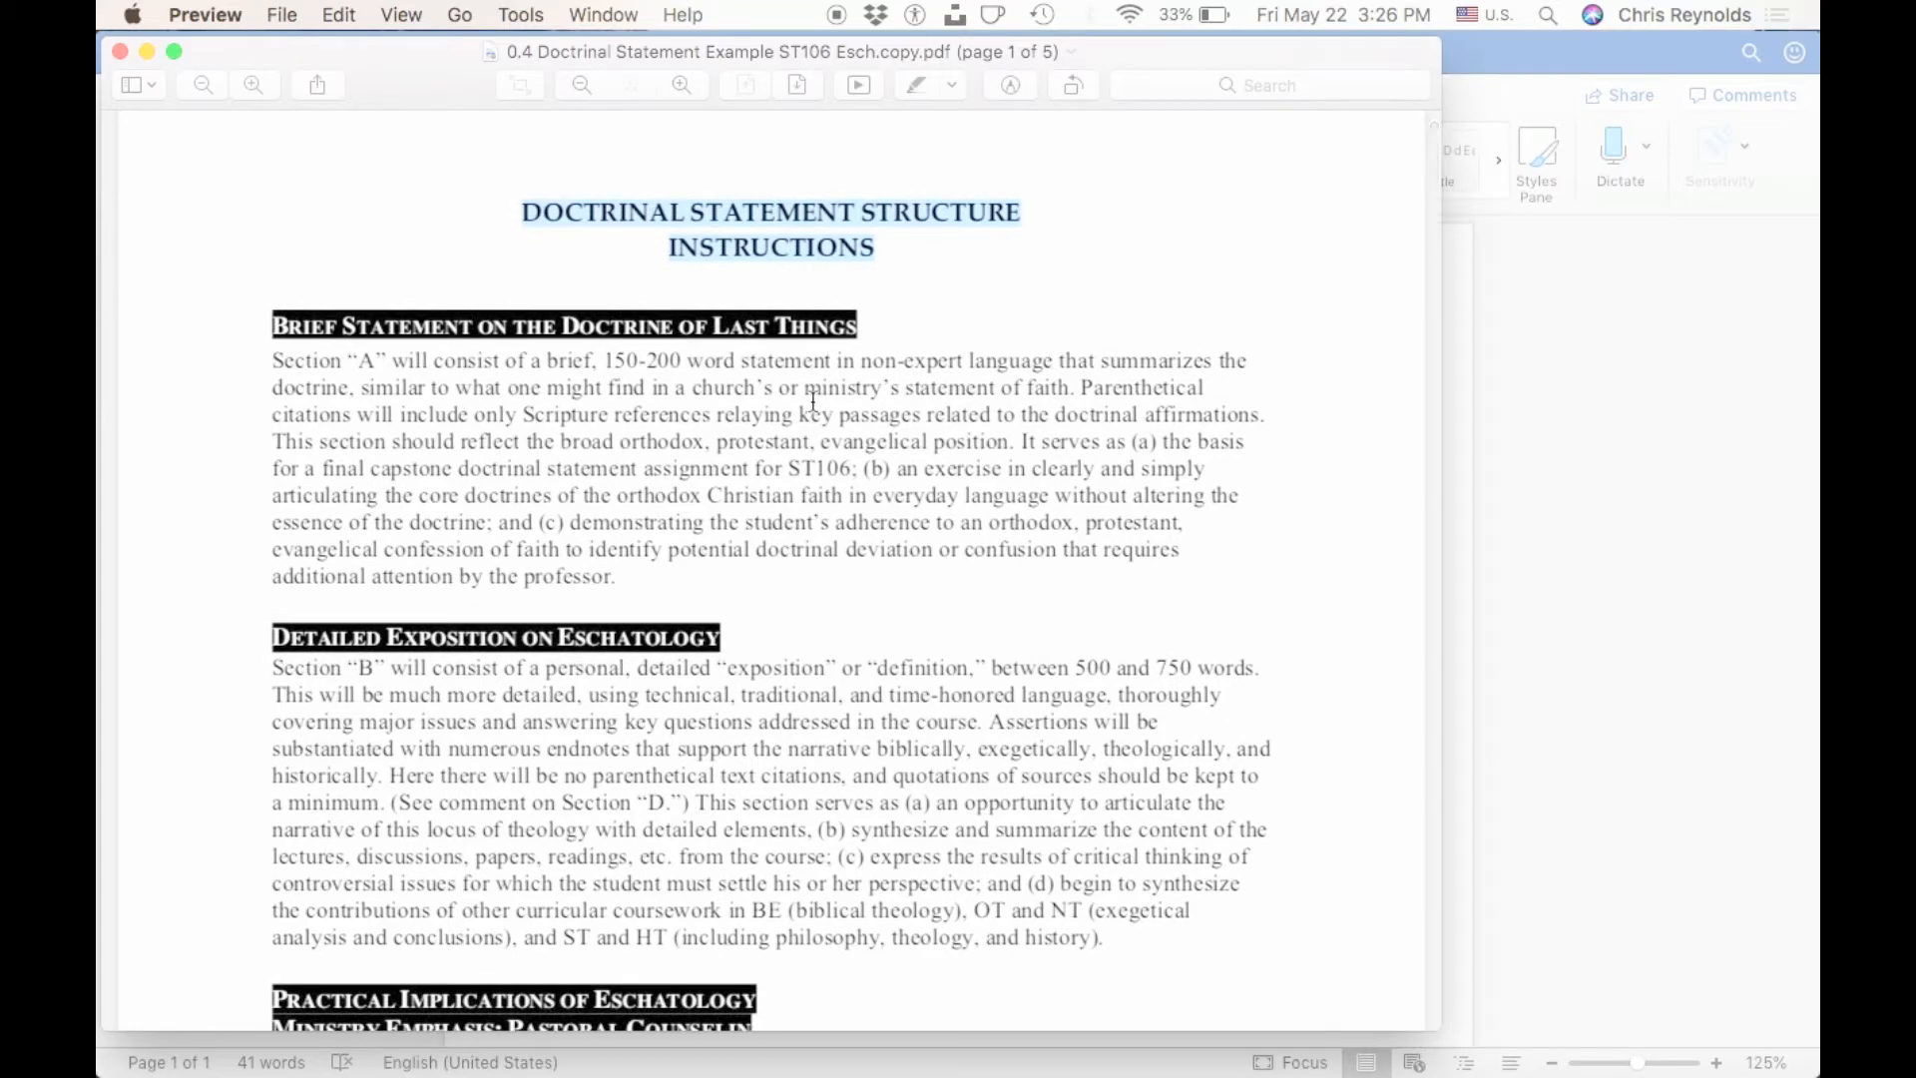
scroll(718, 399, down, 4)
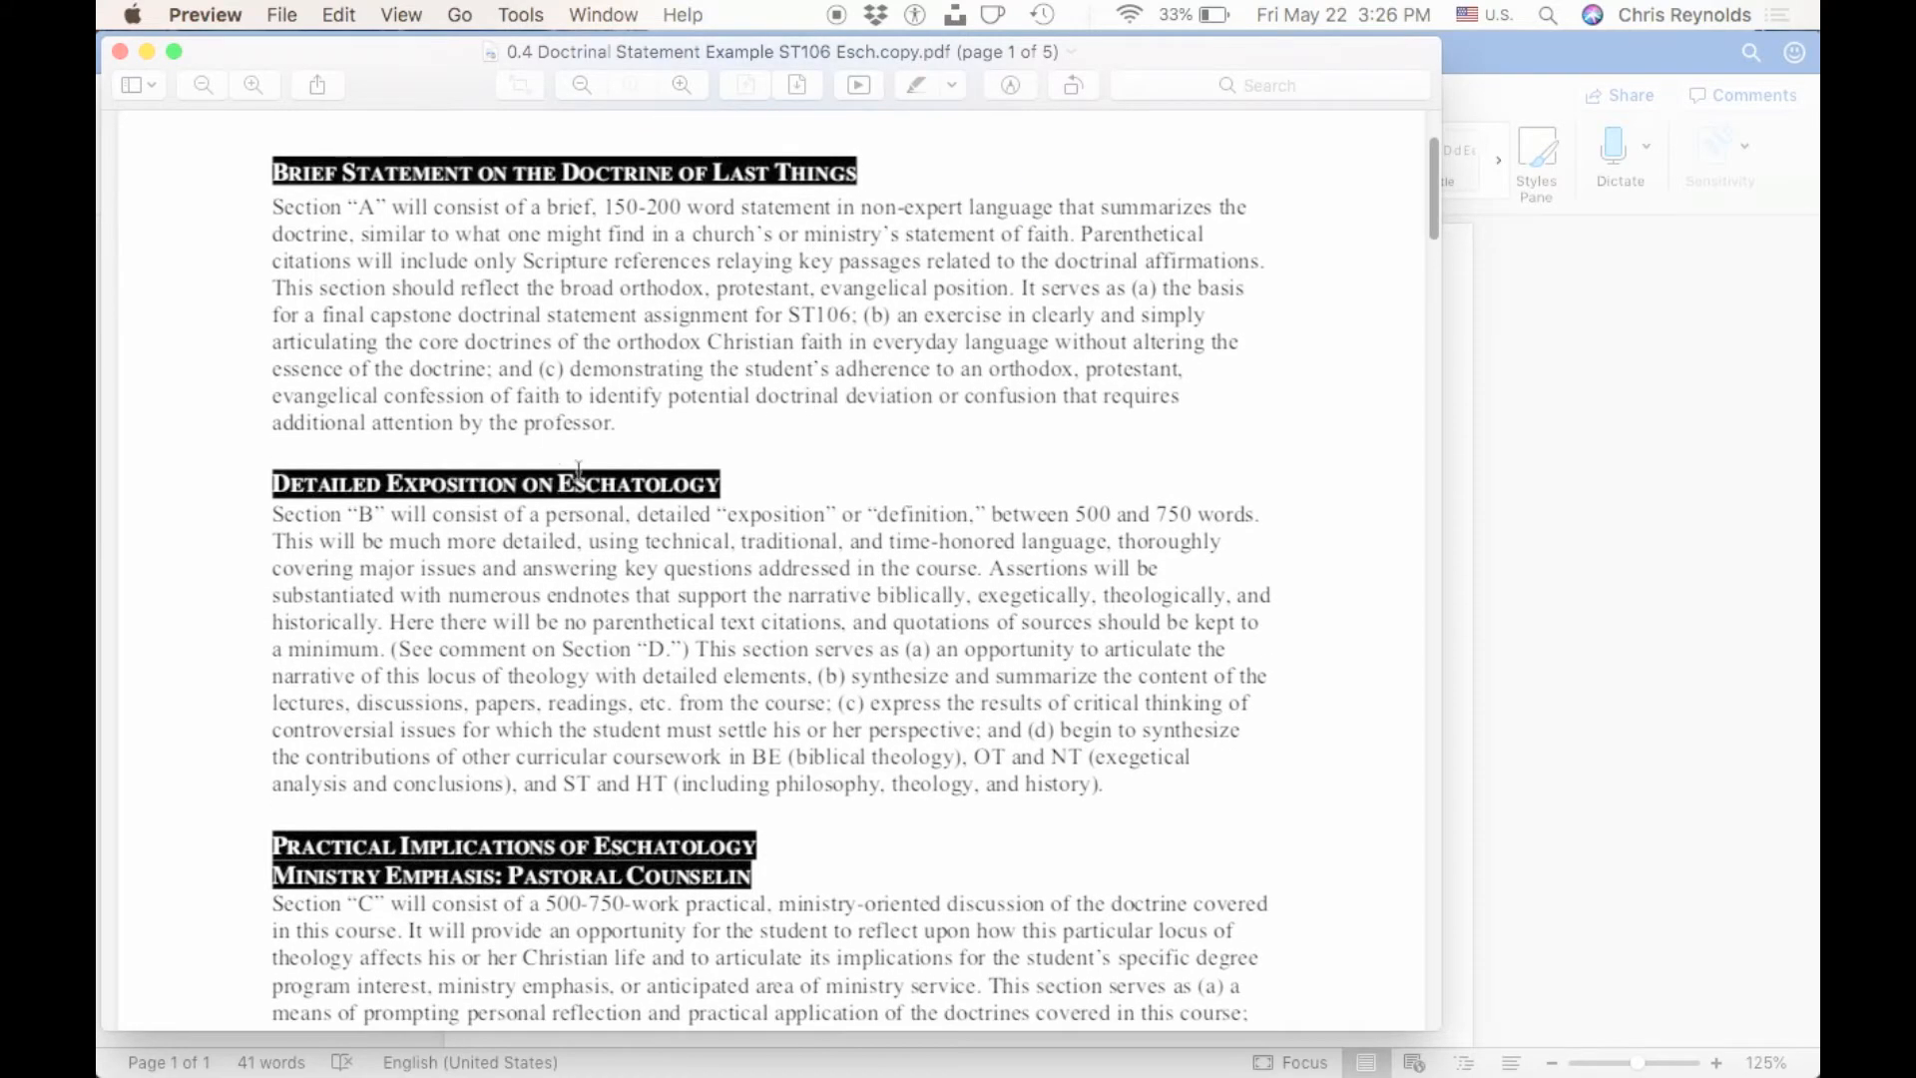
scroll(579, 469, down, 6)
scroll(579, 469, down, 1)
scroll(595, 514, down, 4)
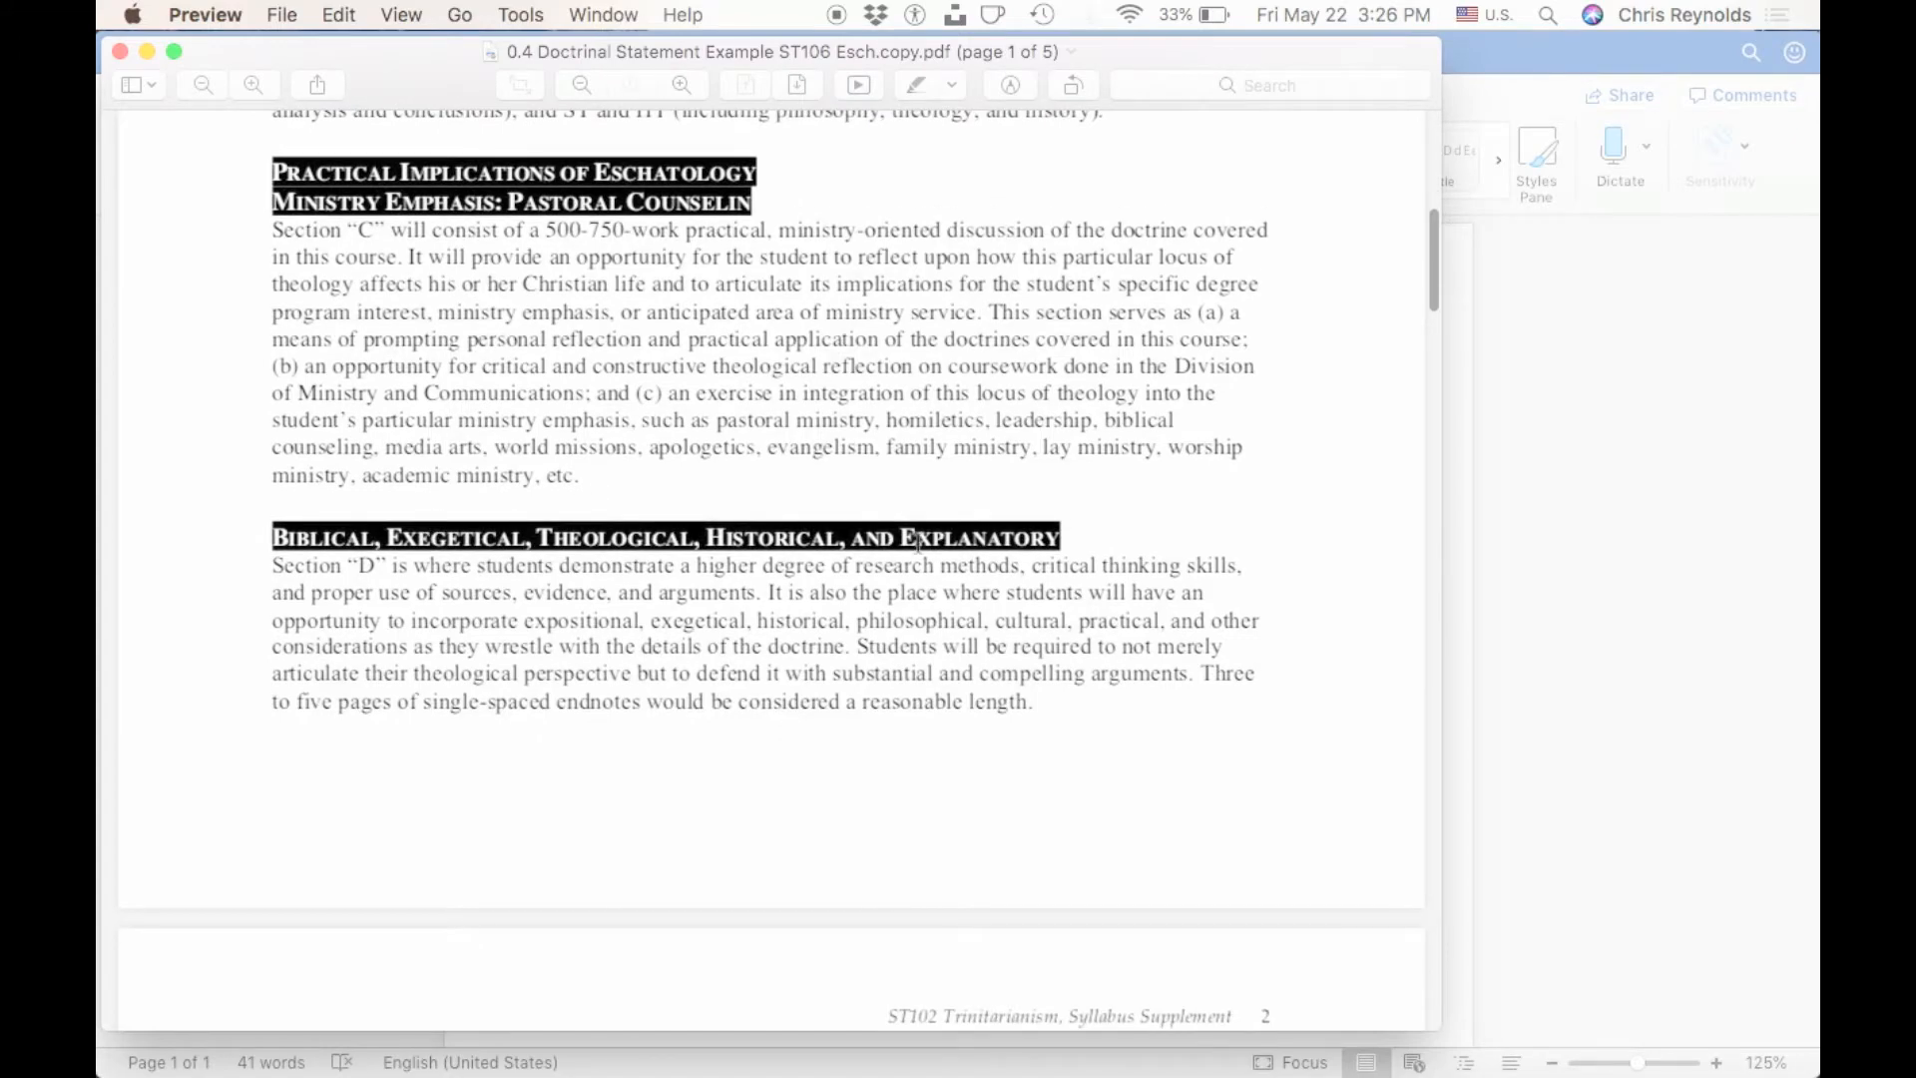
scroll(918, 540, down, 3)
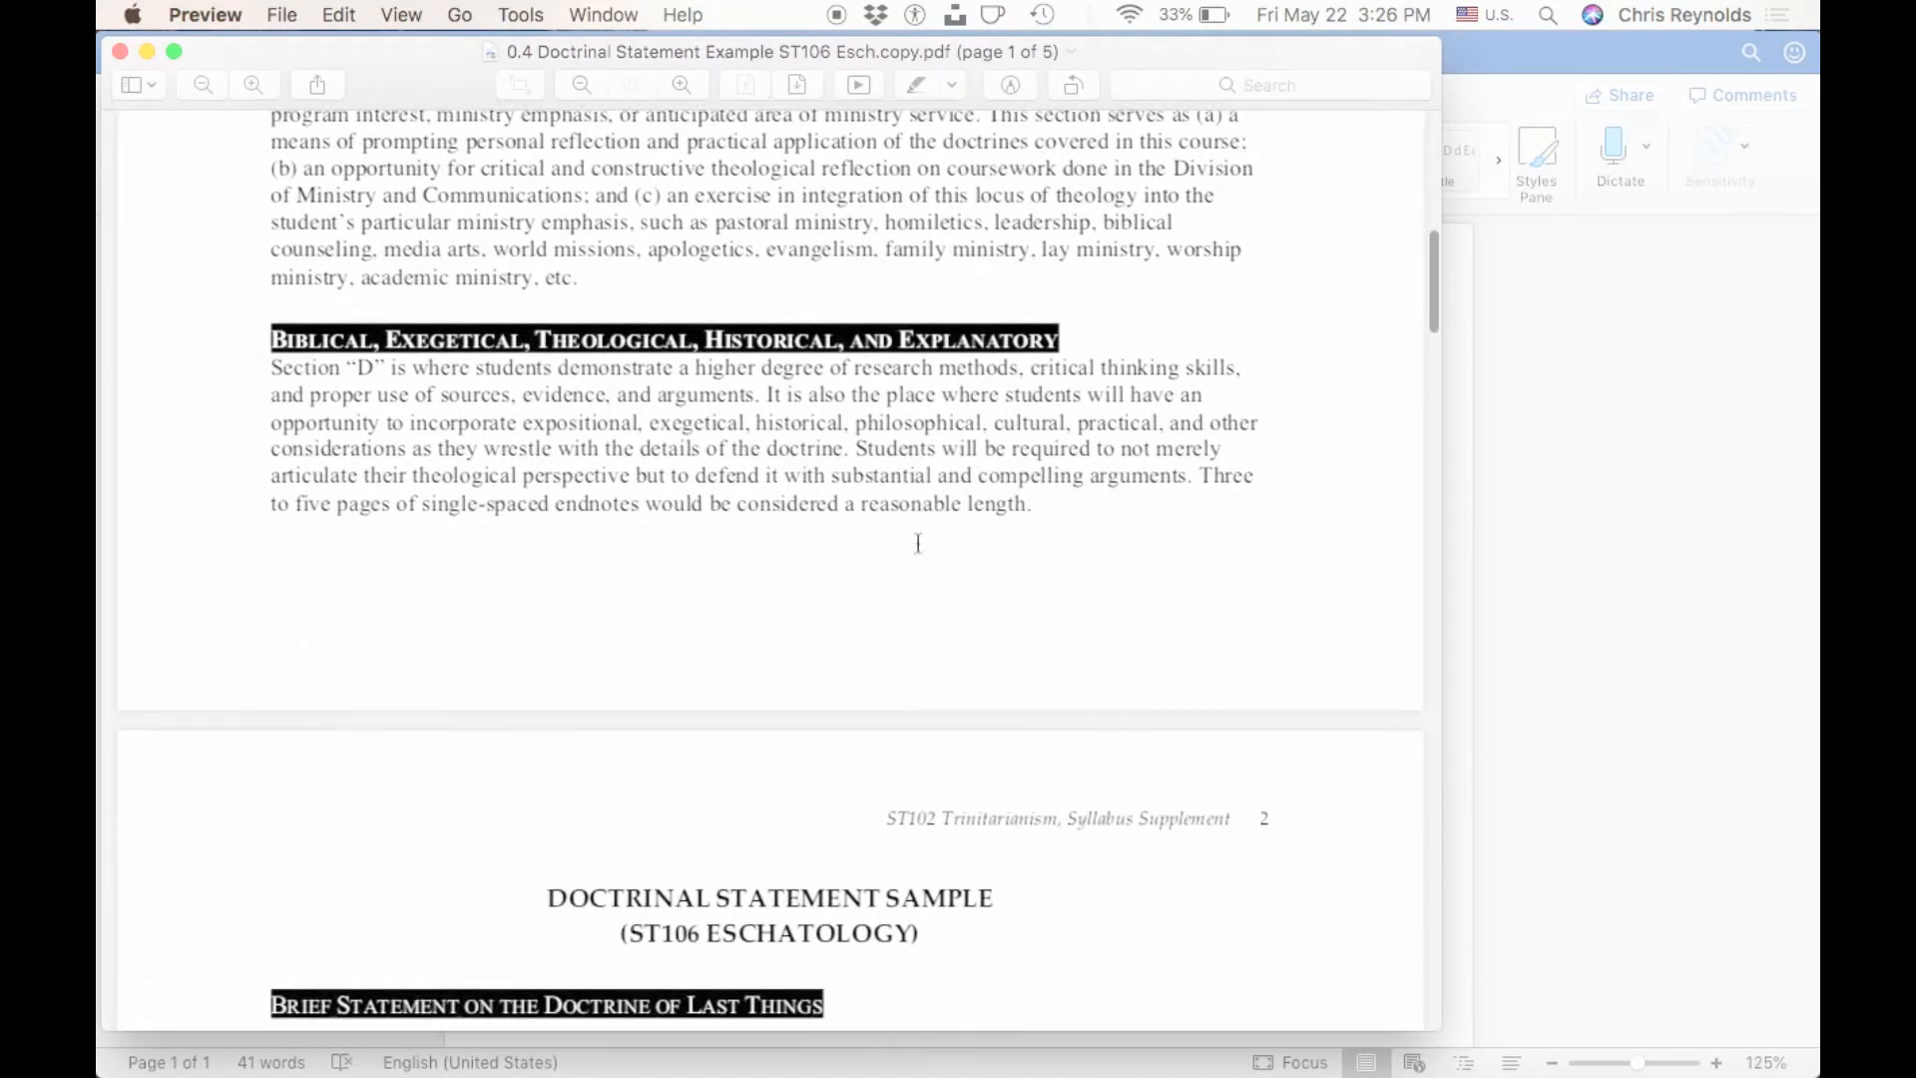
scroll(918, 542, up, 8)
scroll(918, 542, up, 4)
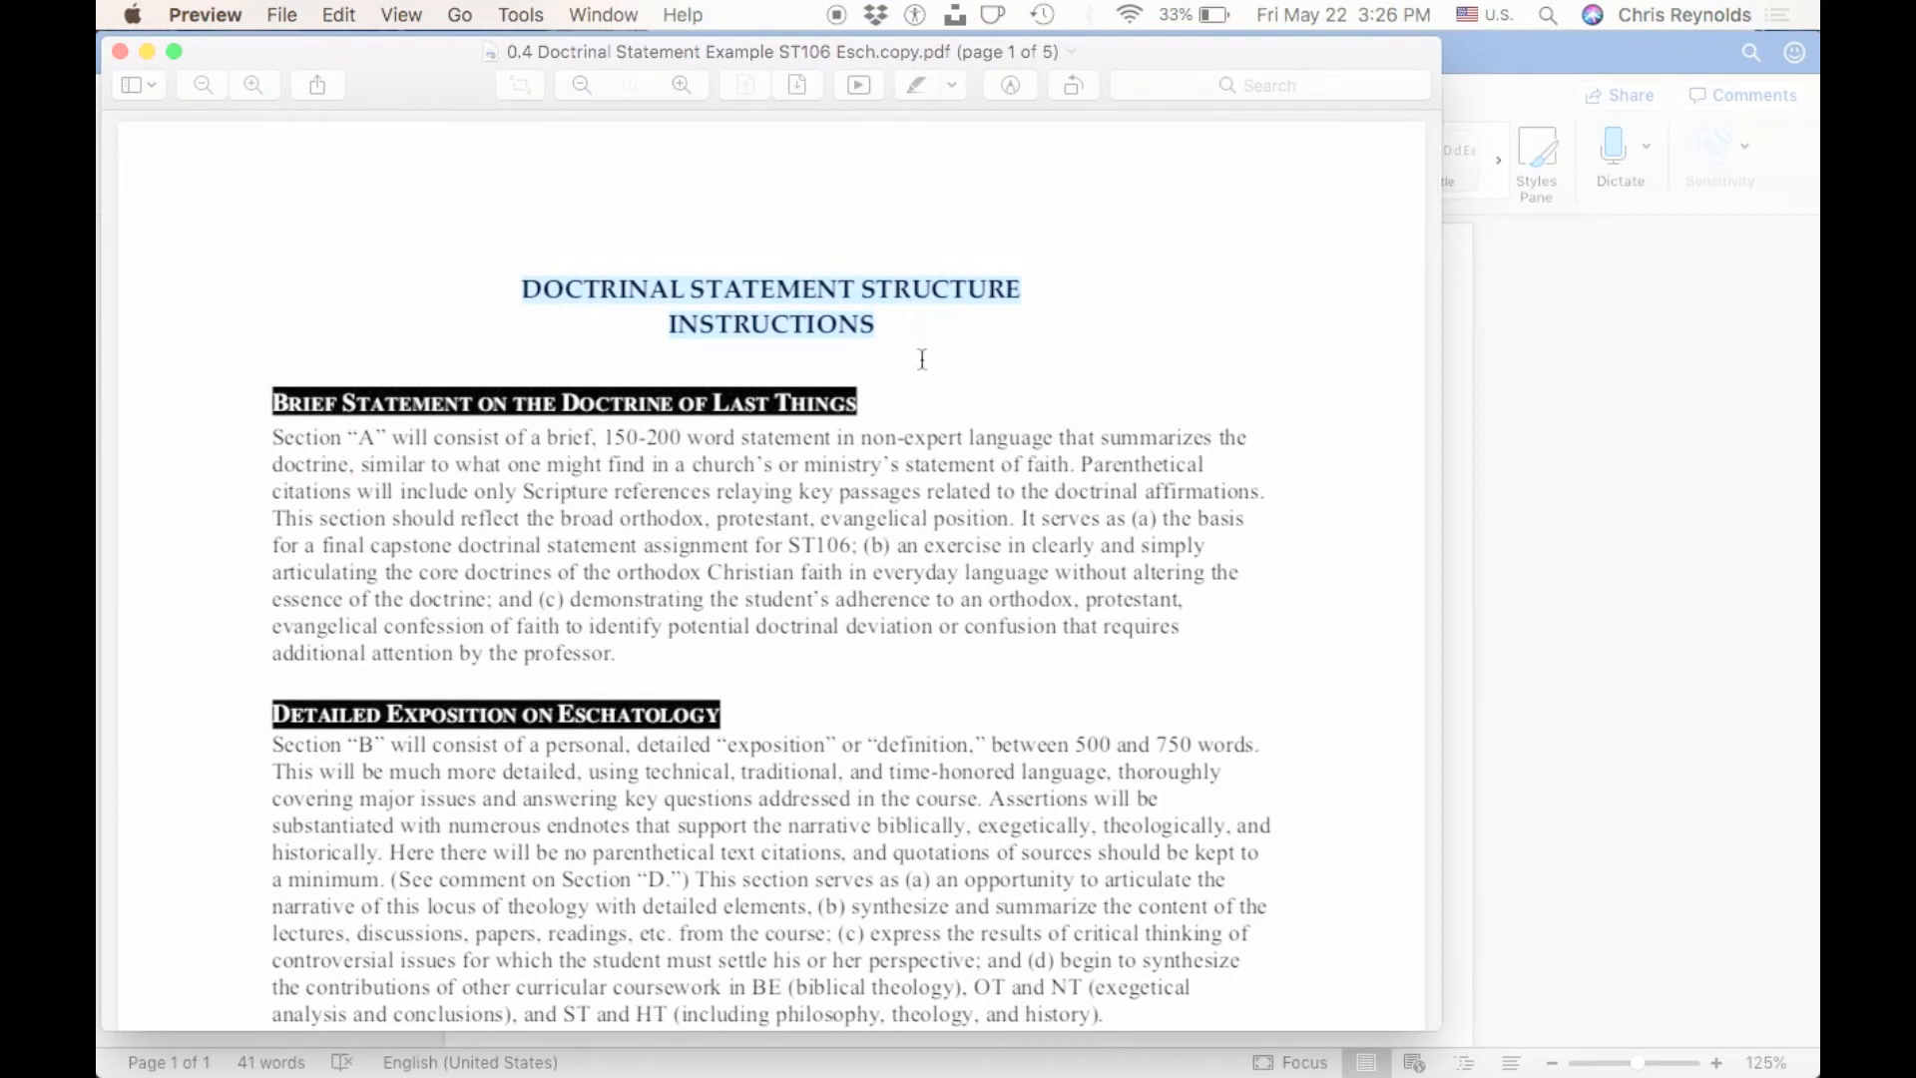
Minimize the instructions PDF and return to the finished doctrinal statement document in Word.
click(149, 56)
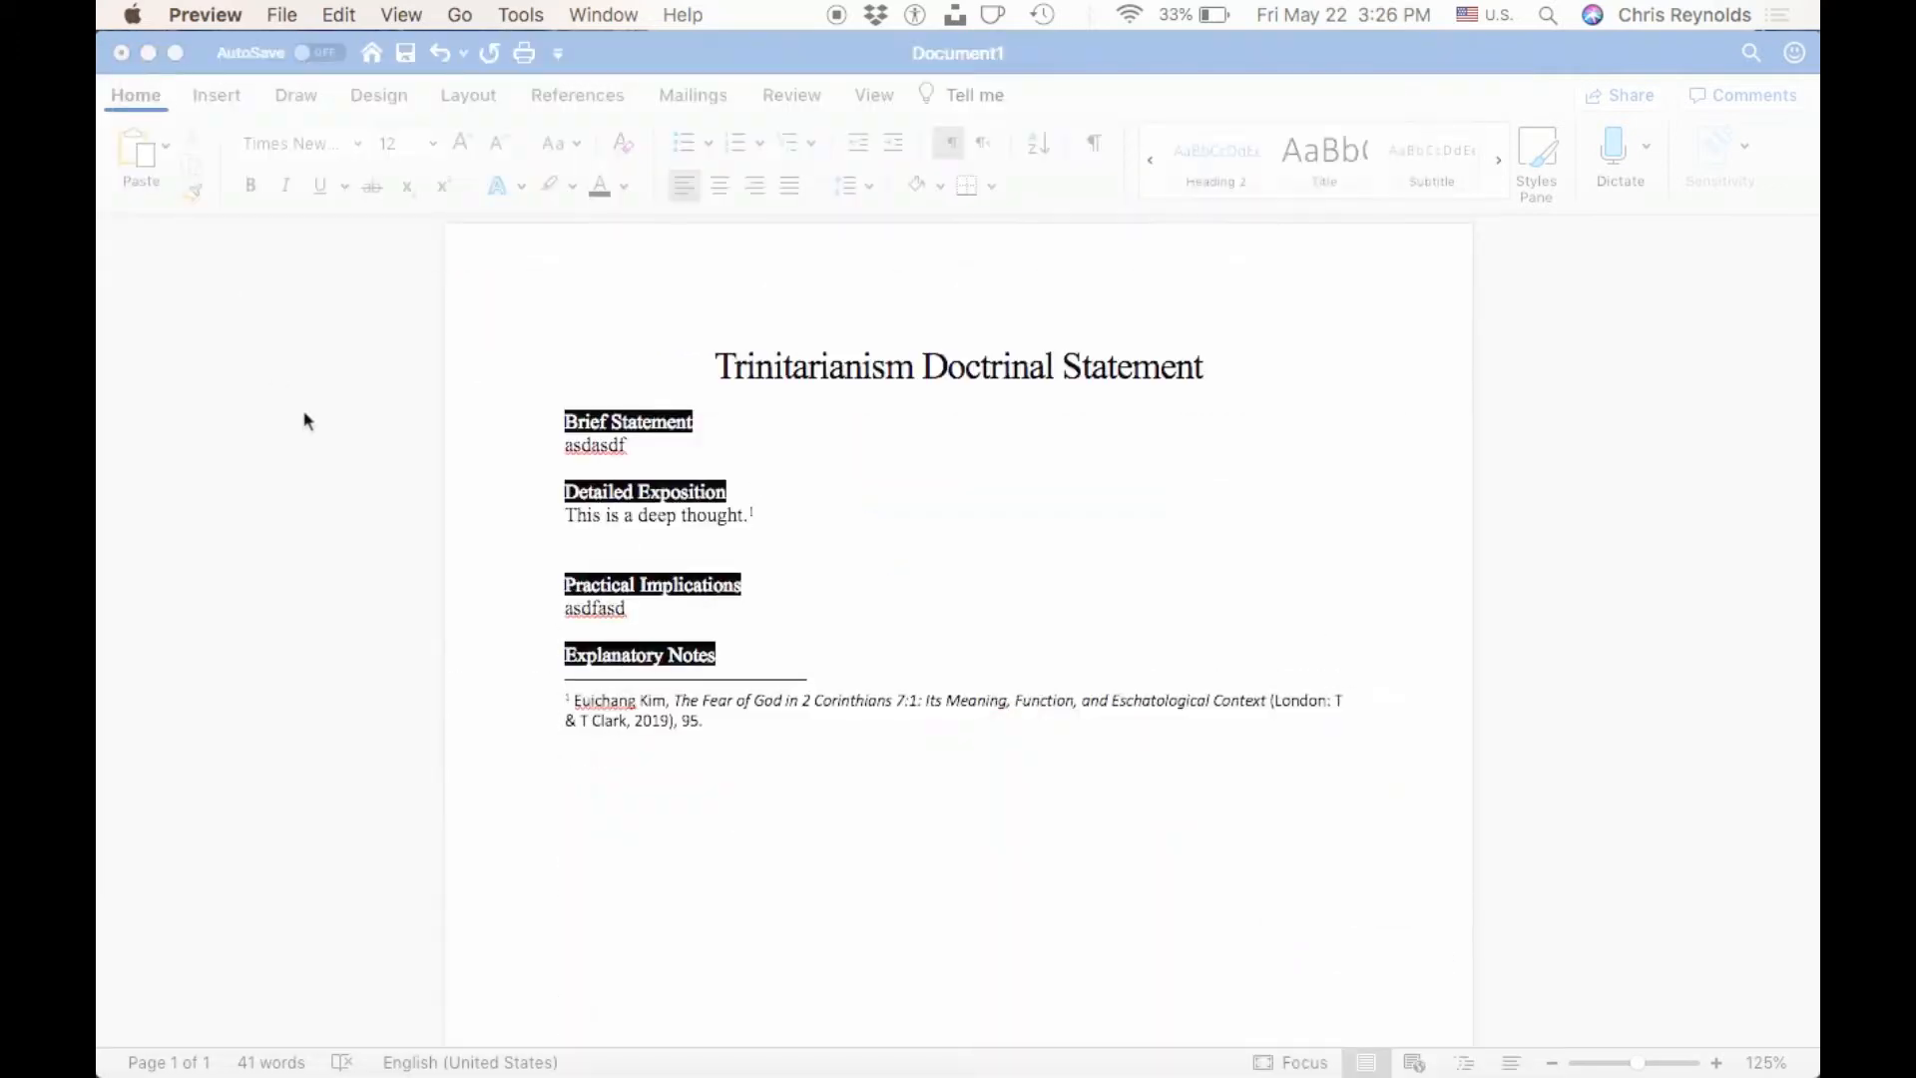
click(443, 495)
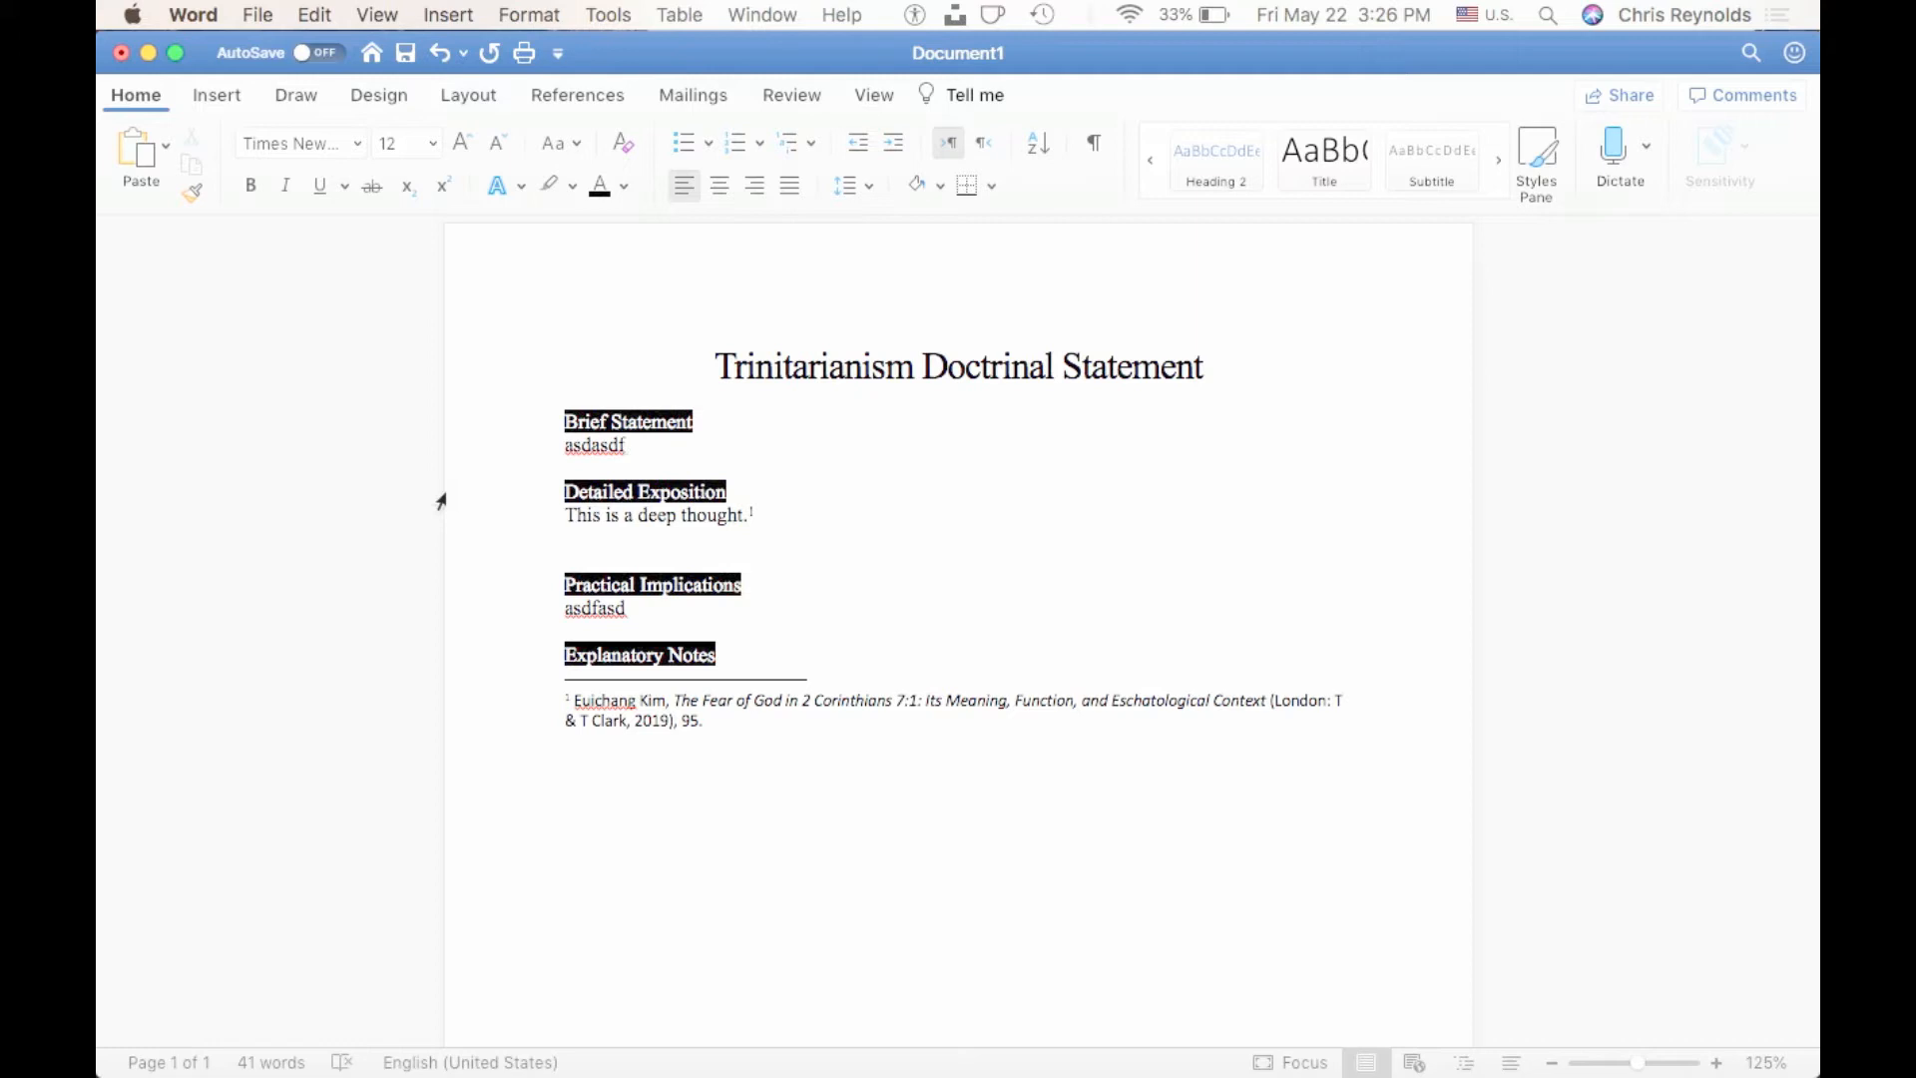
click(710, 460)
Create a new blank document and set its font to Times New Roman.
click(260, 16)
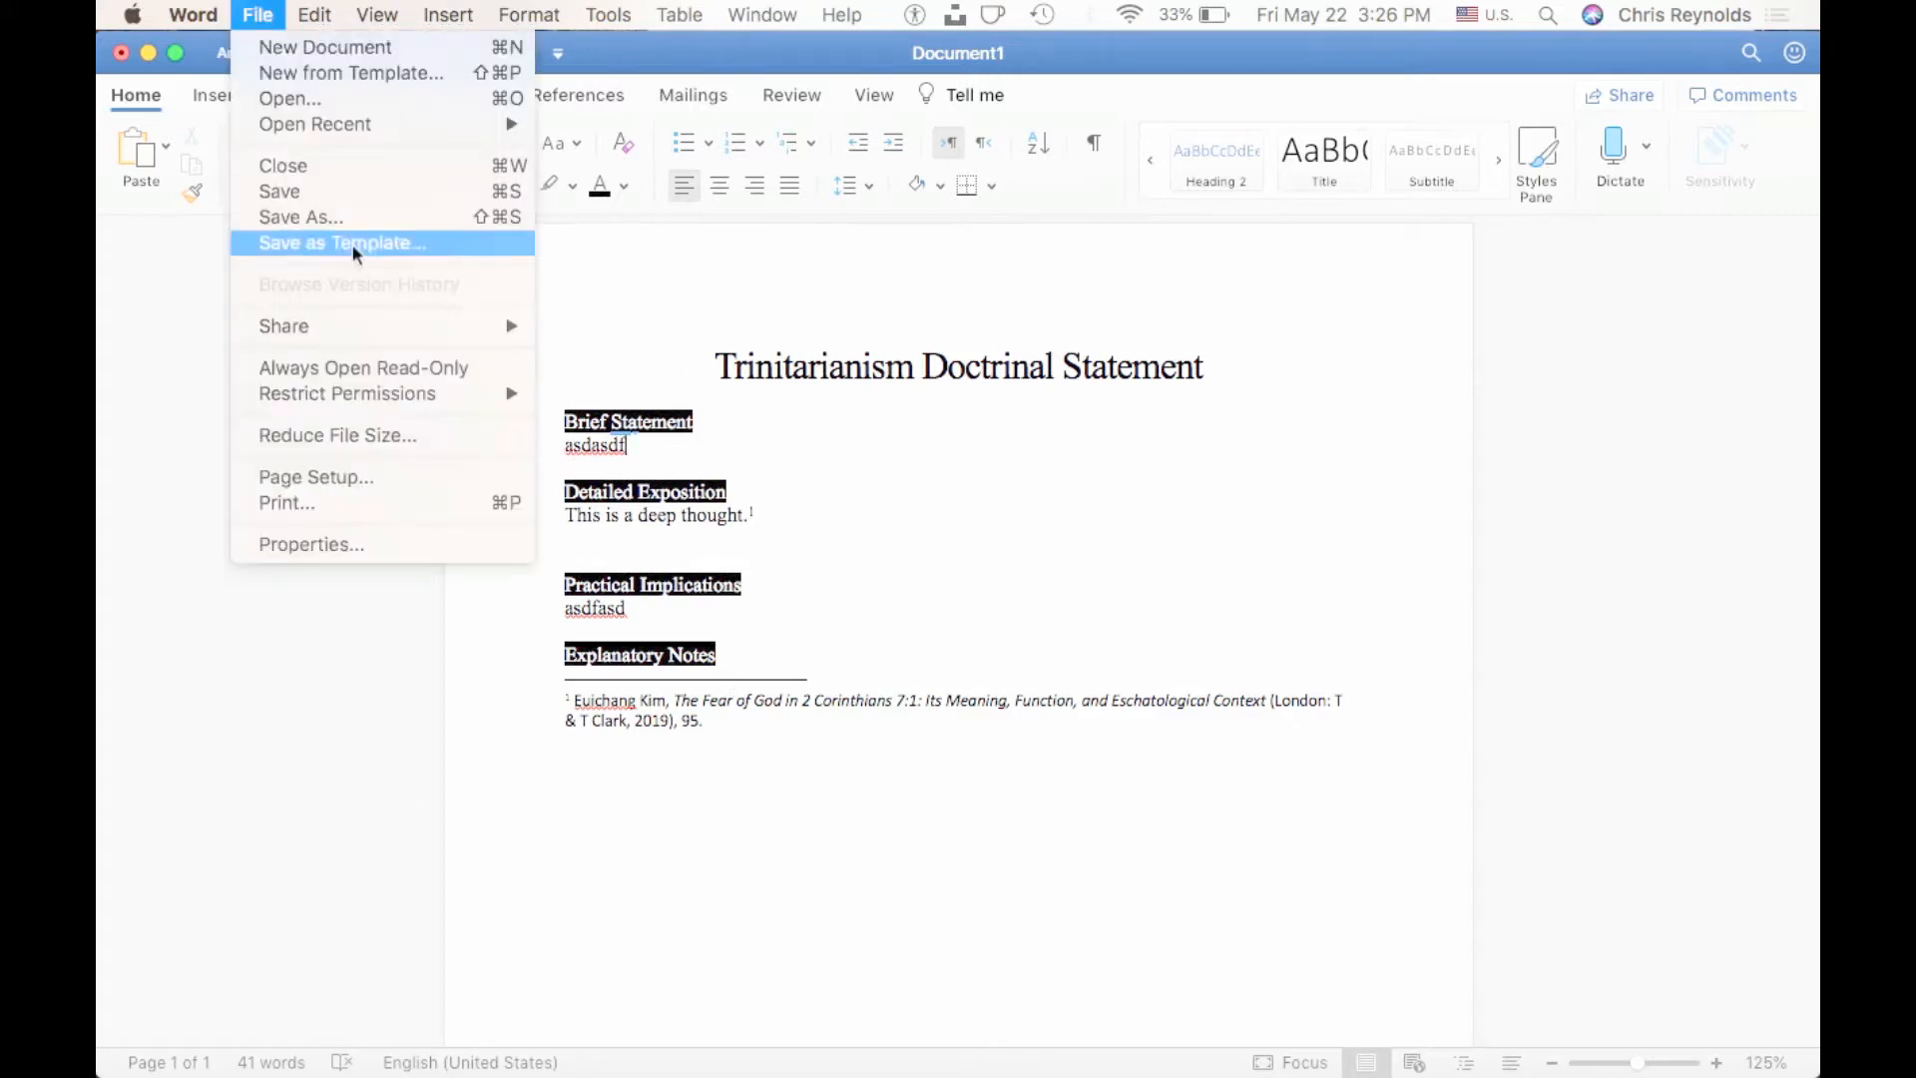
click(350, 47)
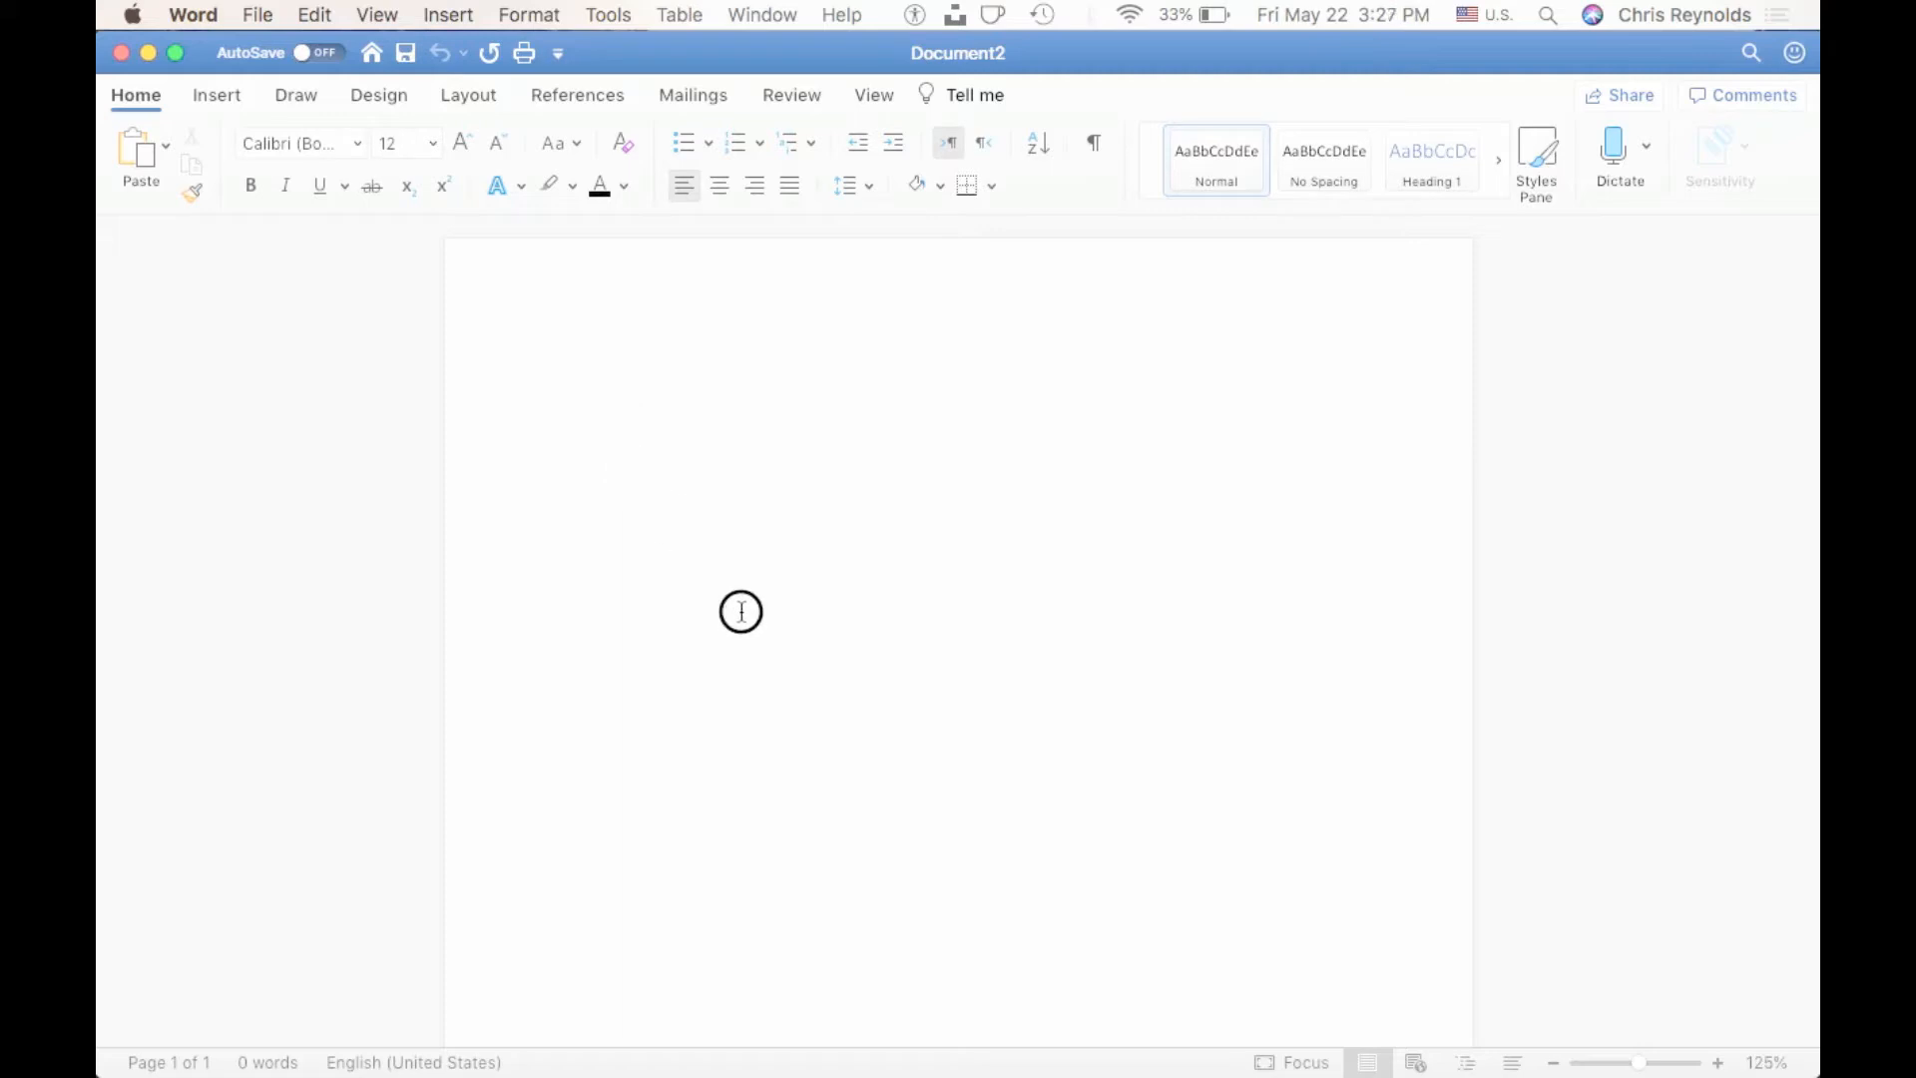
click(360, 144)
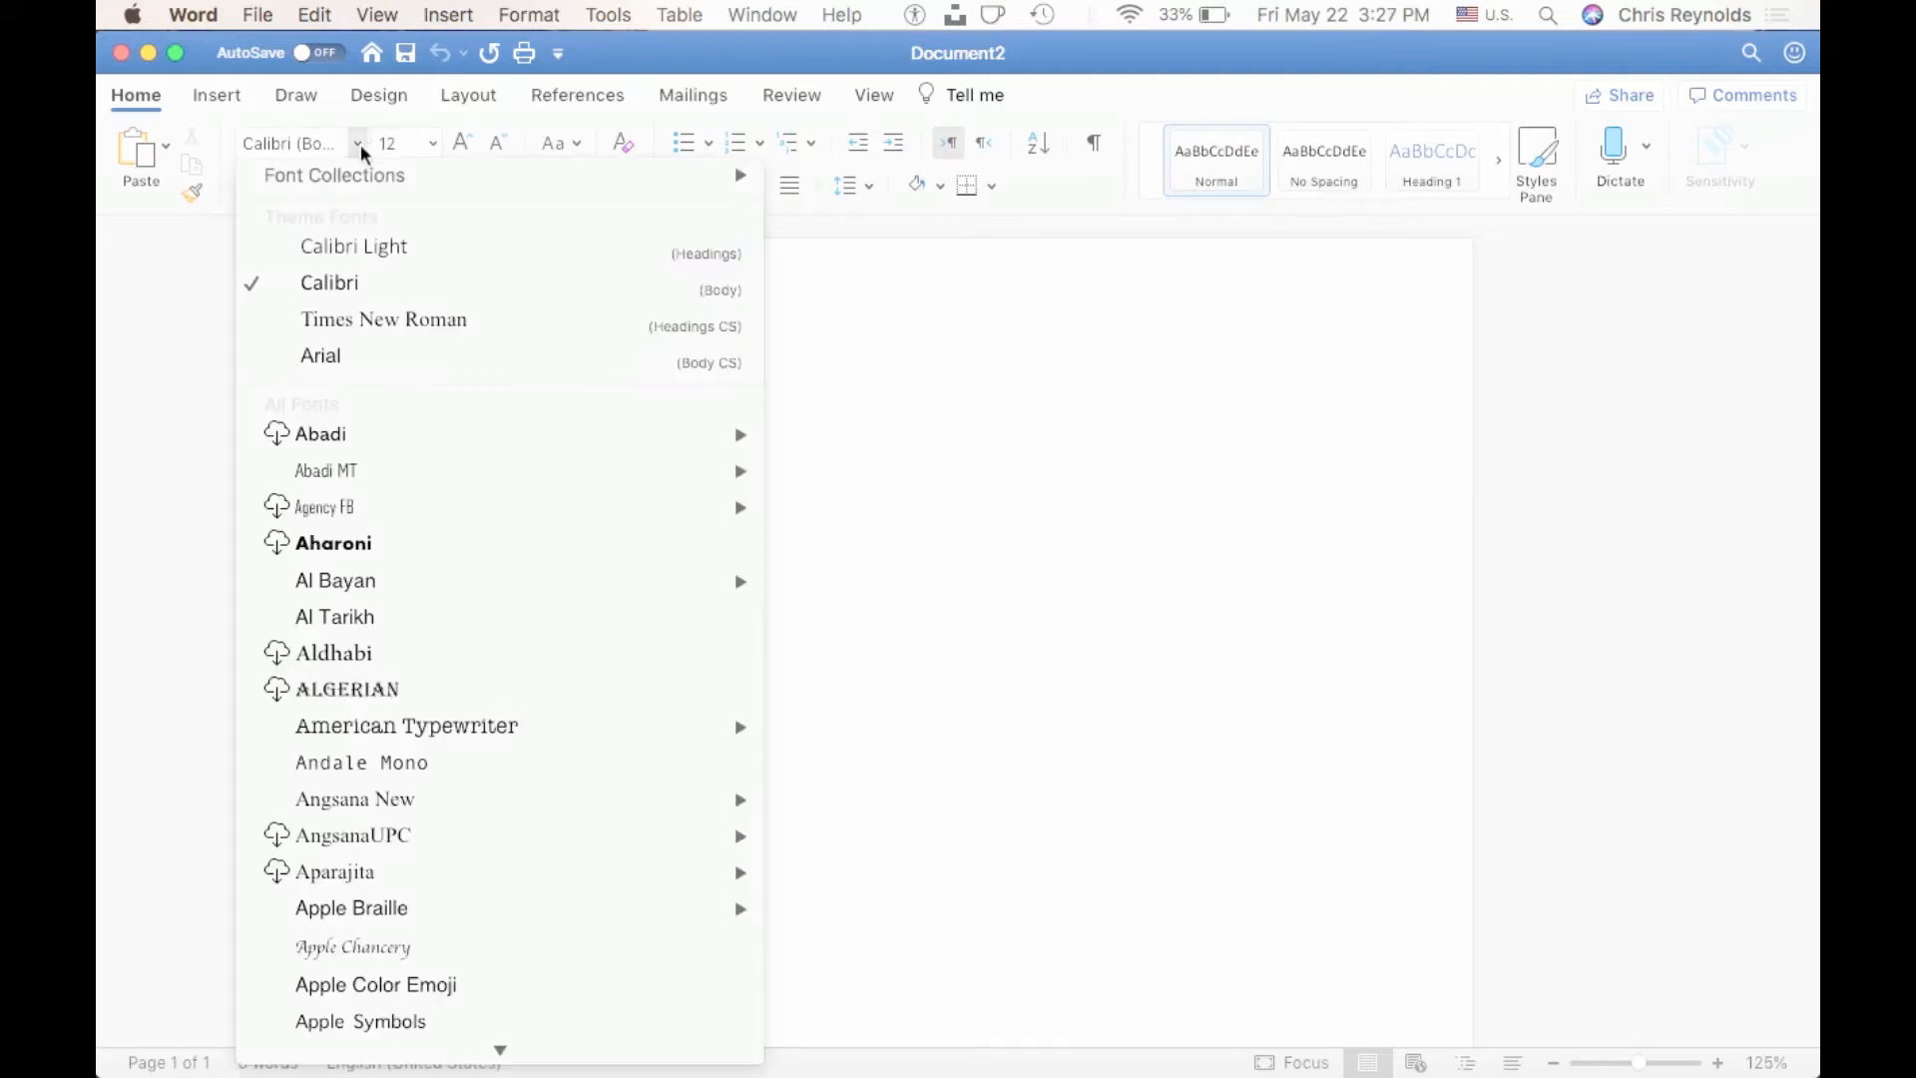
click(375, 318)
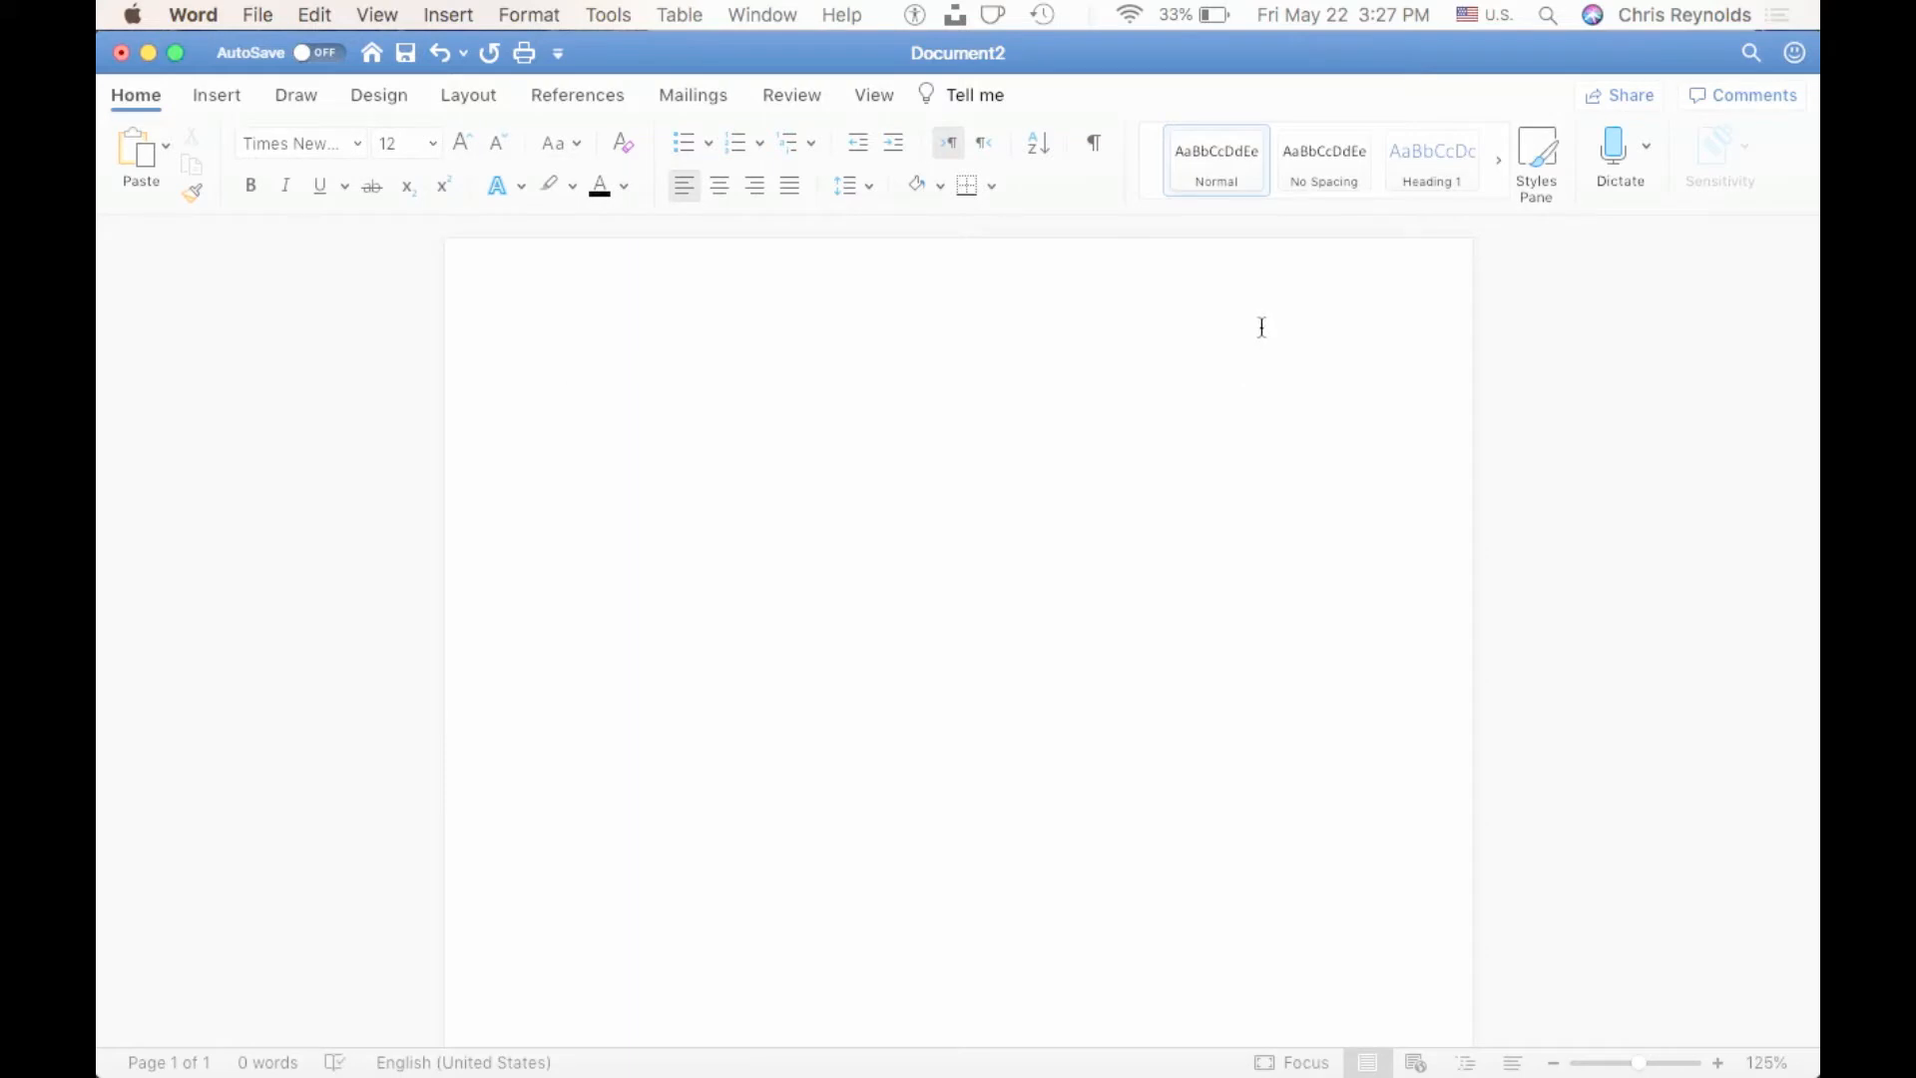
Enter the title "Trinitarianism Doctrinal Synthesis Paper" on the first line of the document.
text(Trinitarianism)
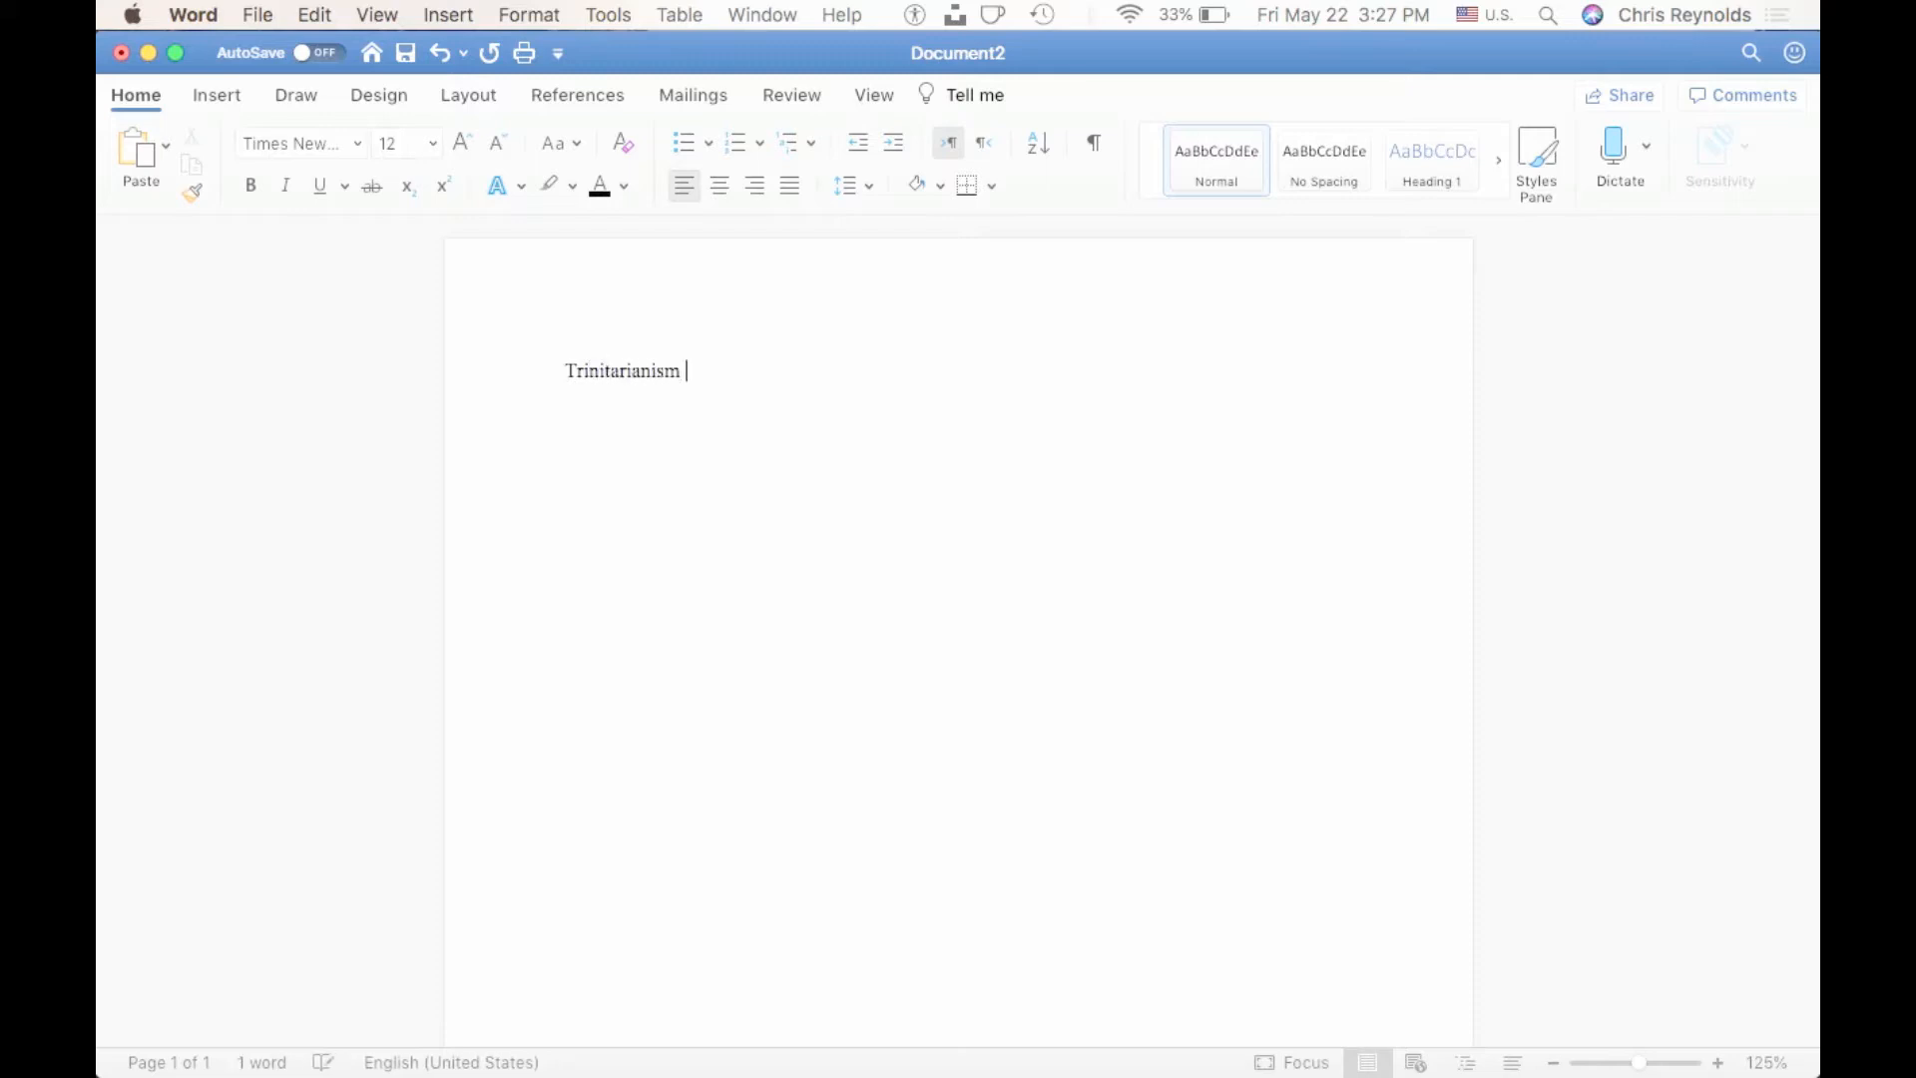
text( Doctrinal Synthesis Ppa)
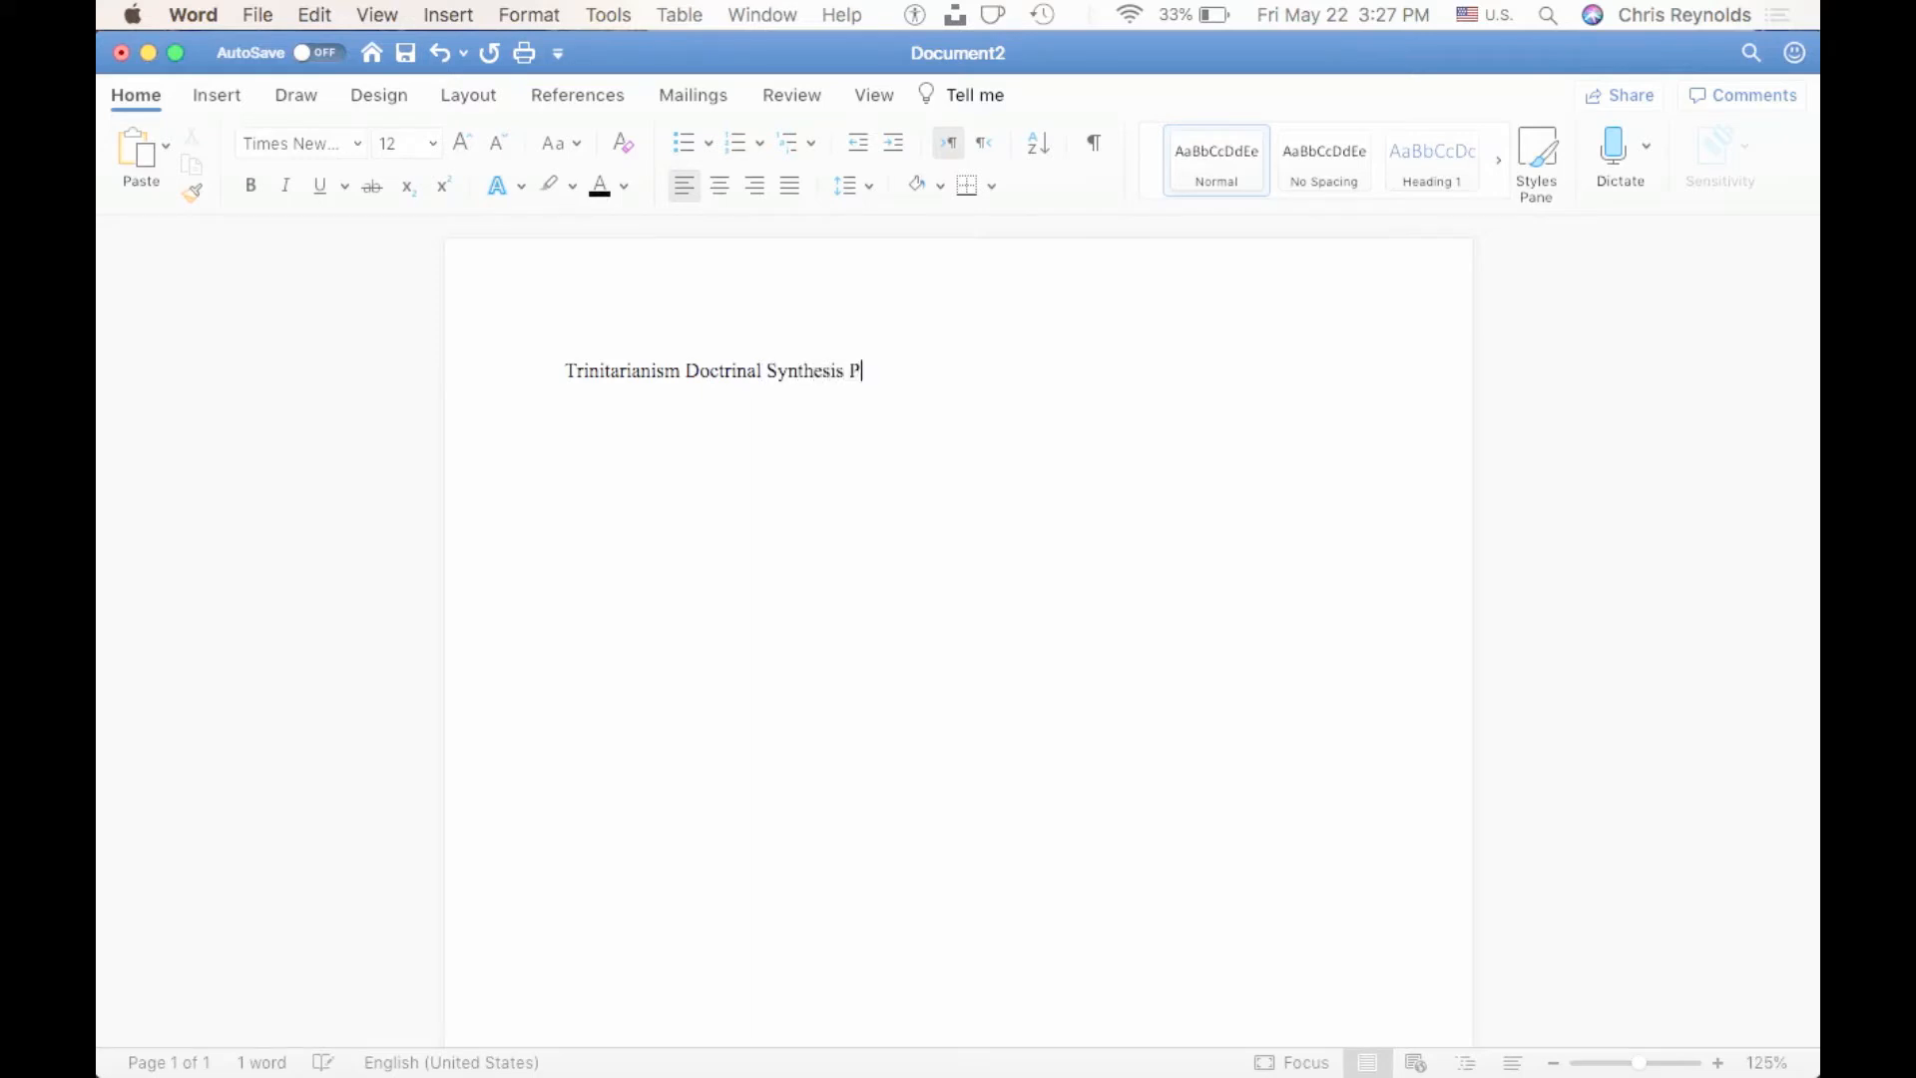
key(BackSpace)
key(BackSpace)
text(aper)
Center the title line and set its font size to 22.
click(636, 376)
click(470, 380)
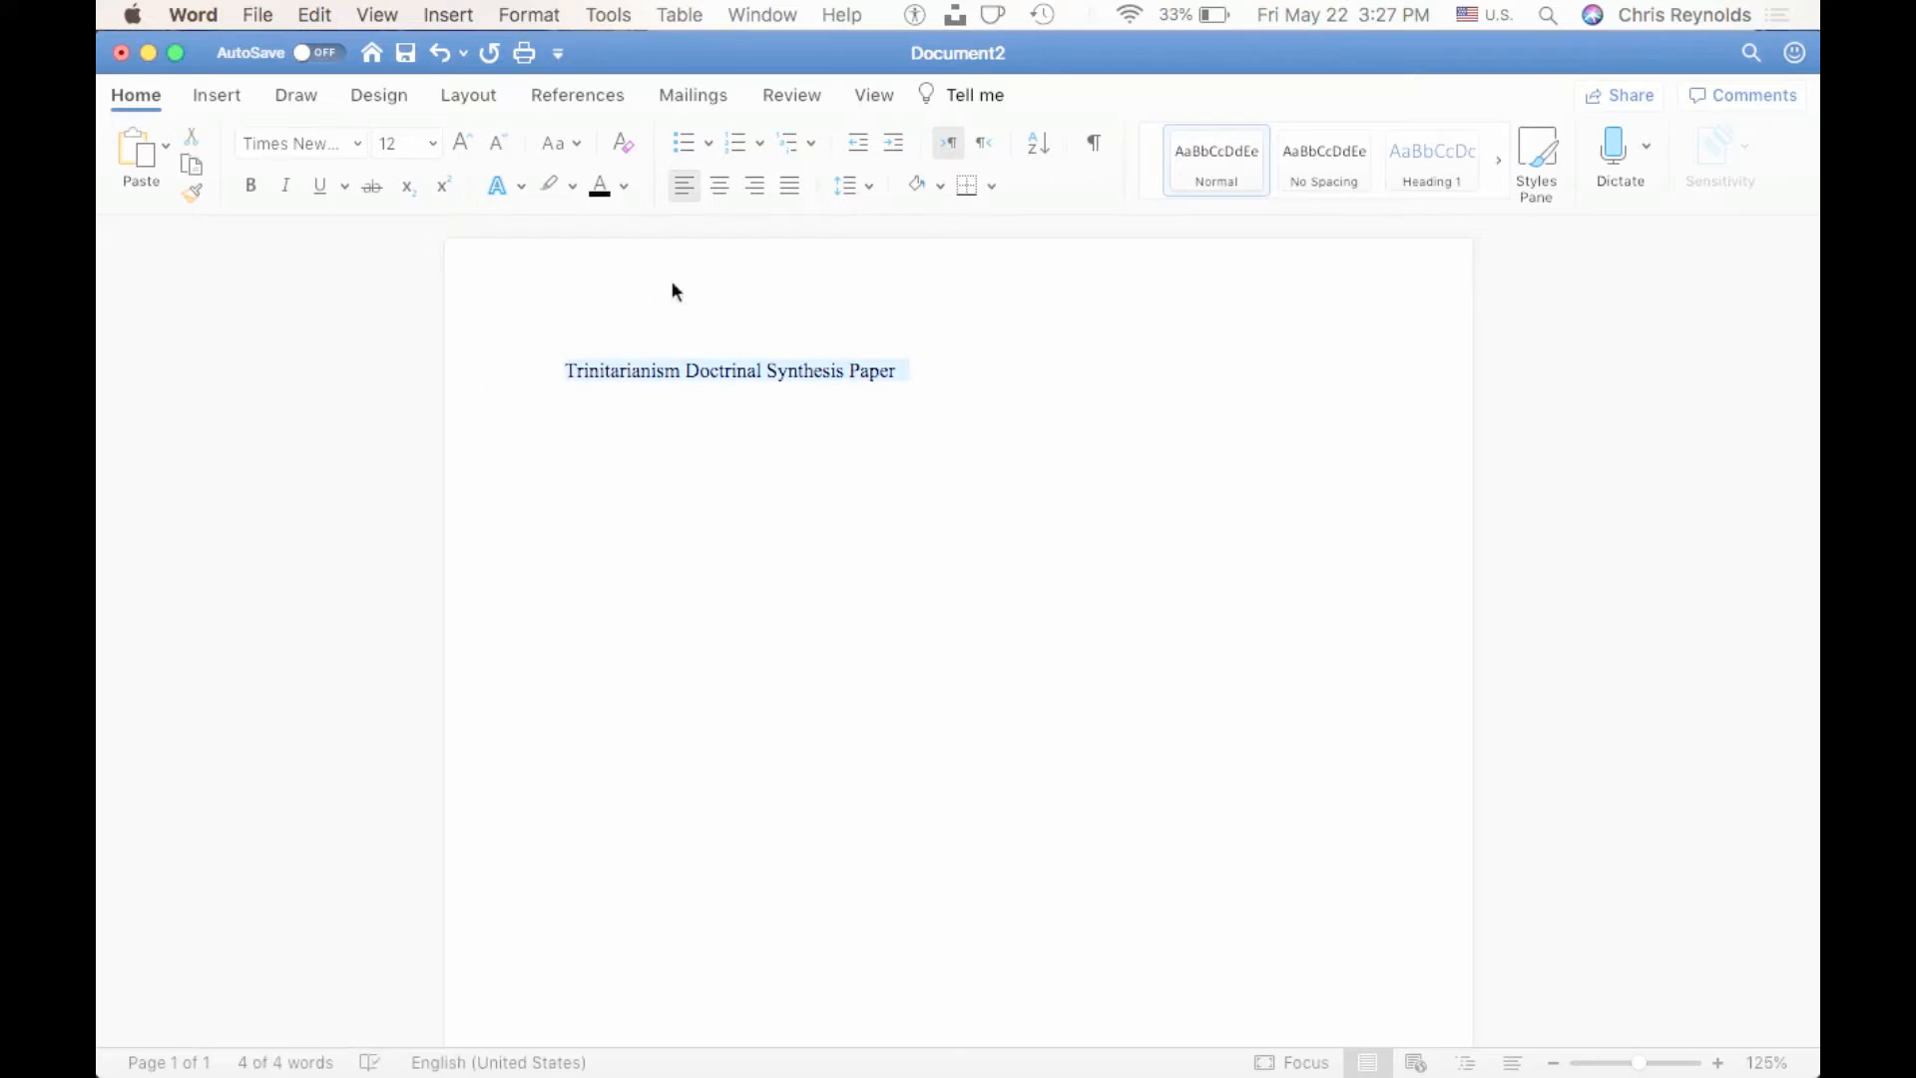
click(715, 197)
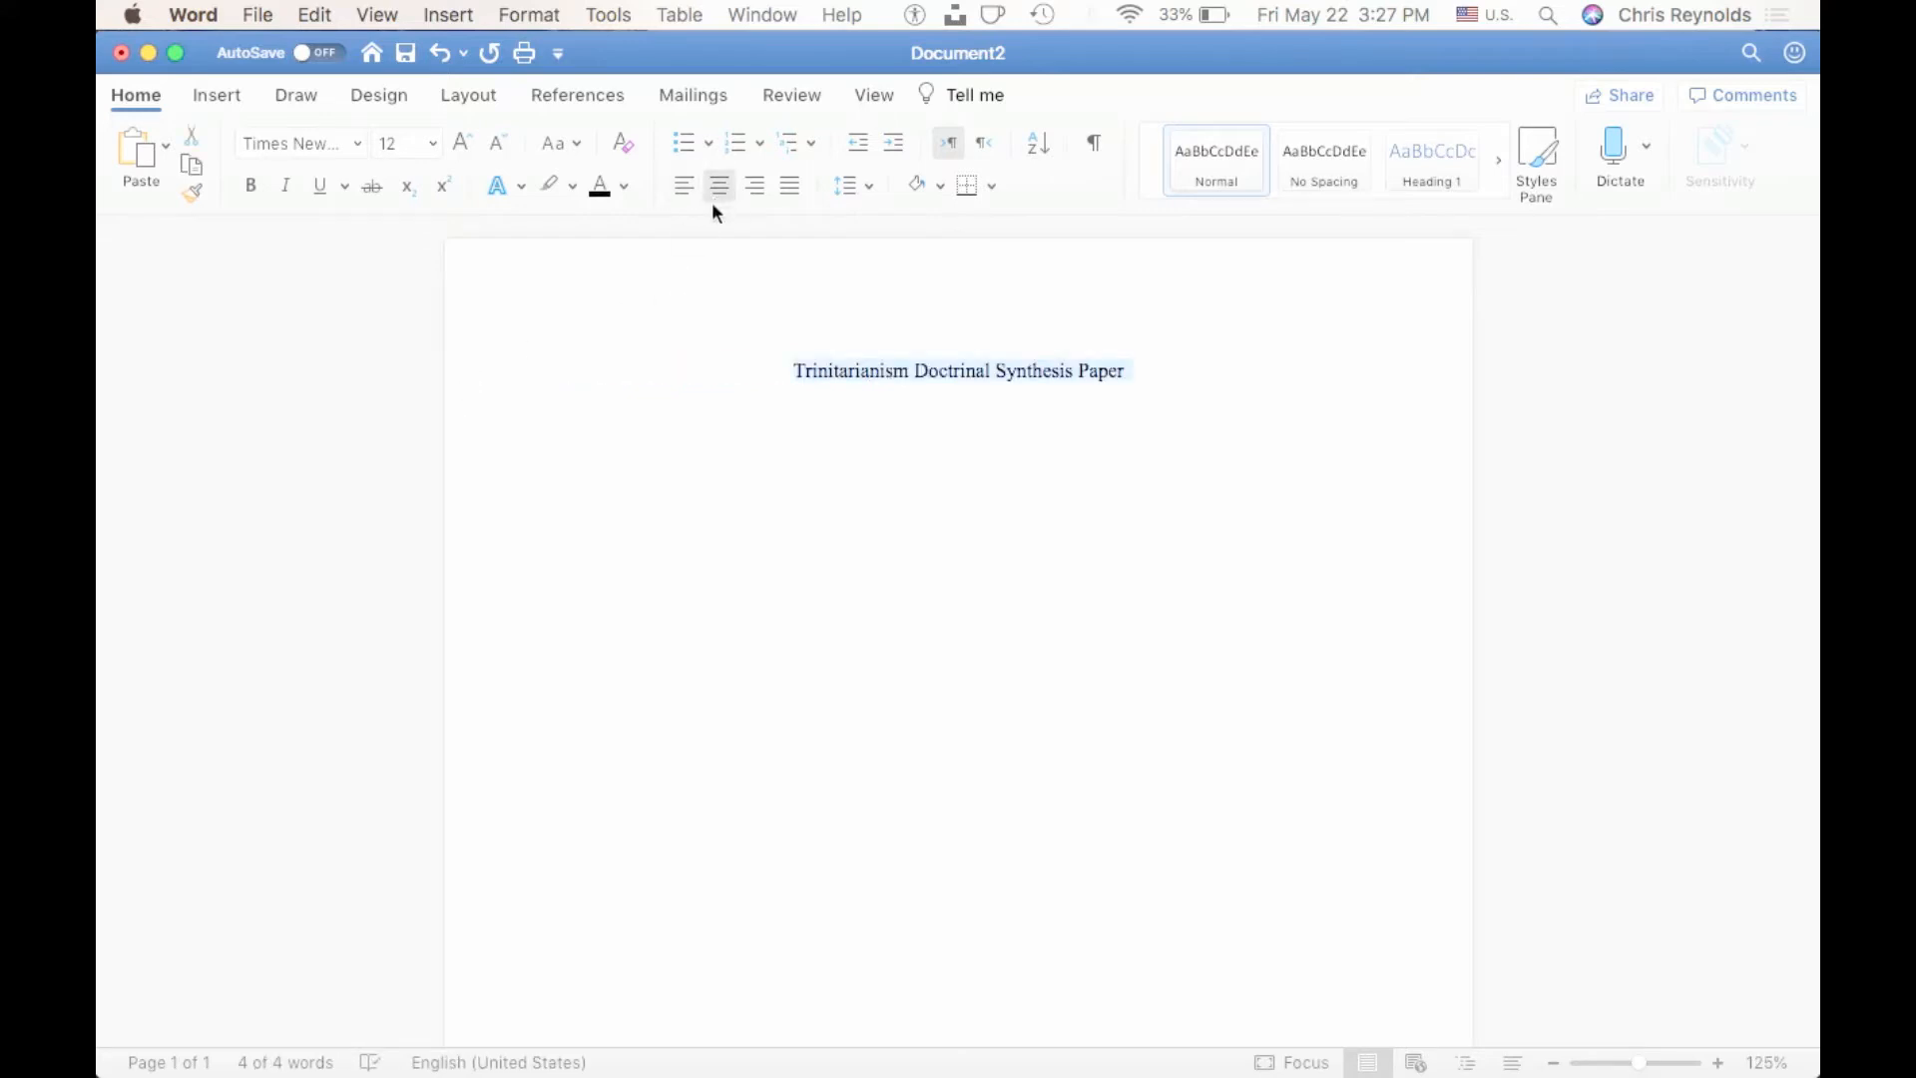
click(411, 146)
text(22)
key(Return)
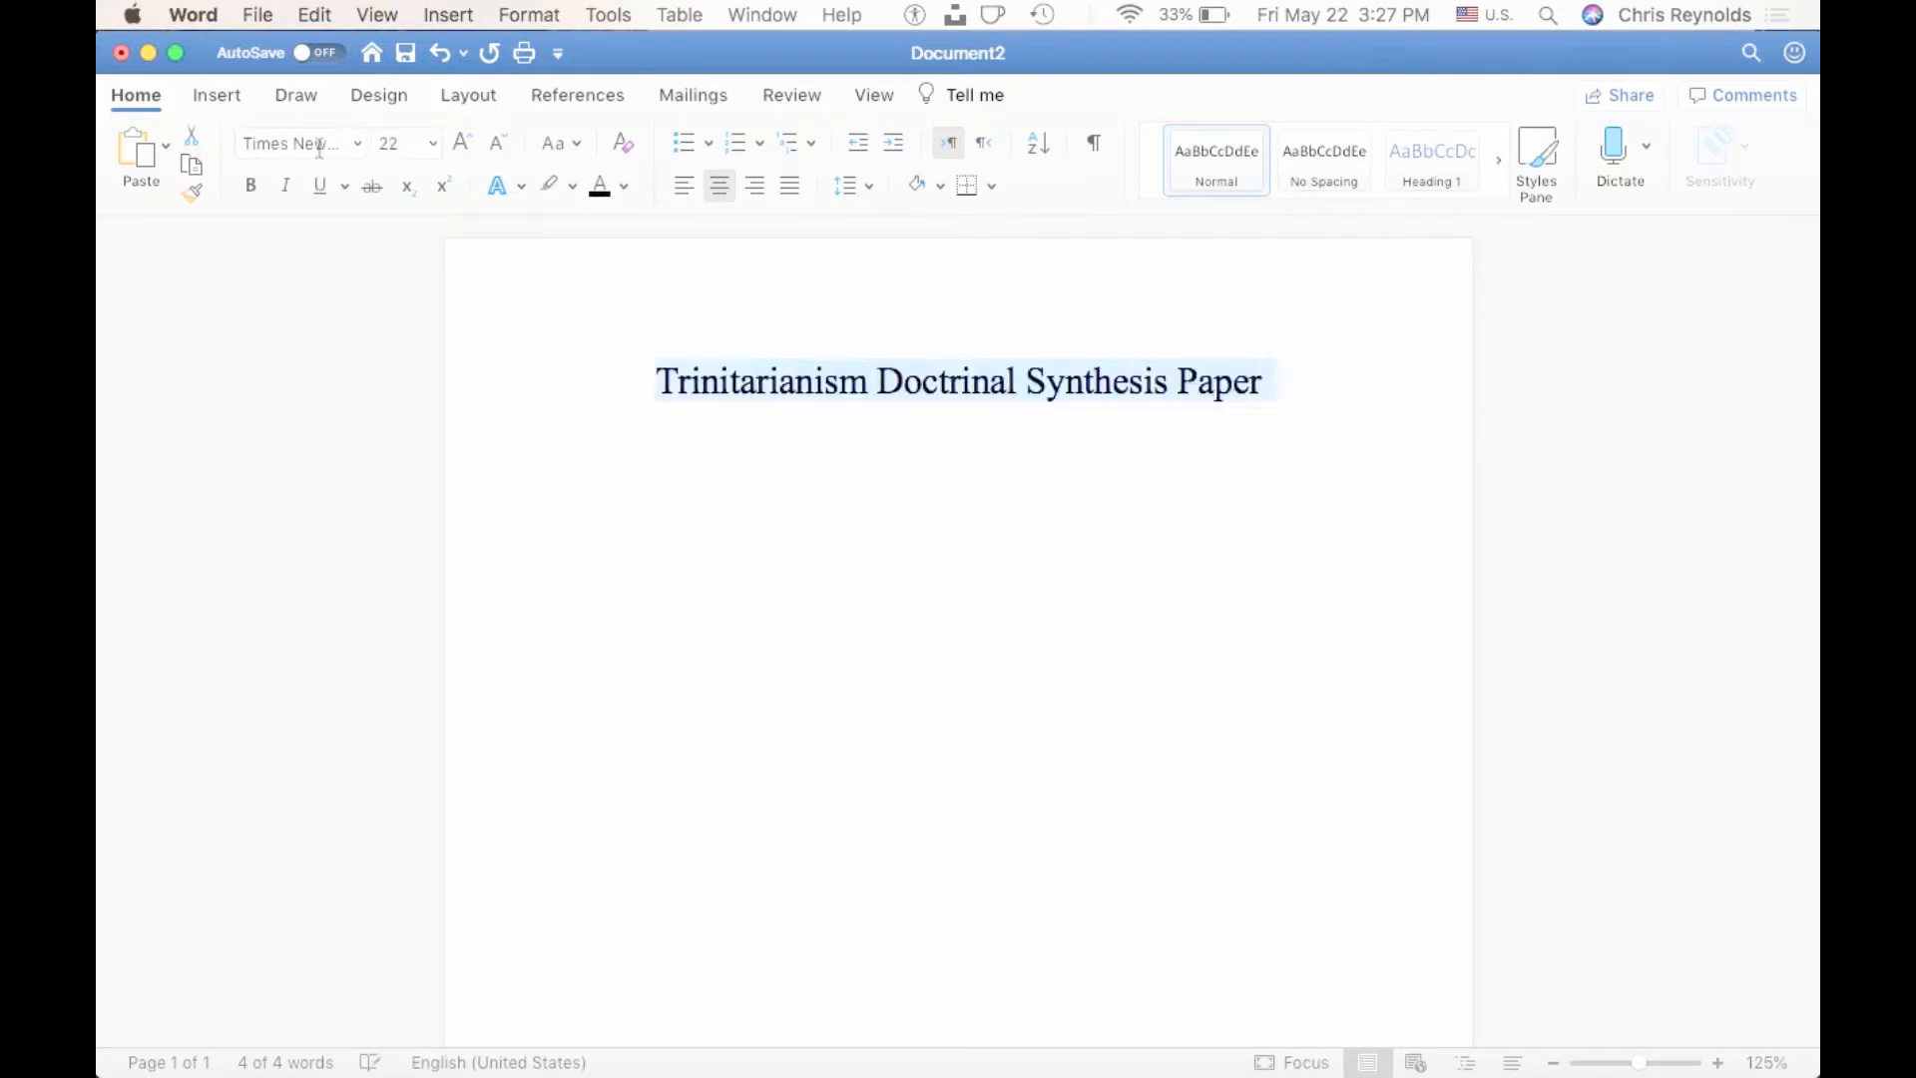
click(1359, 393)
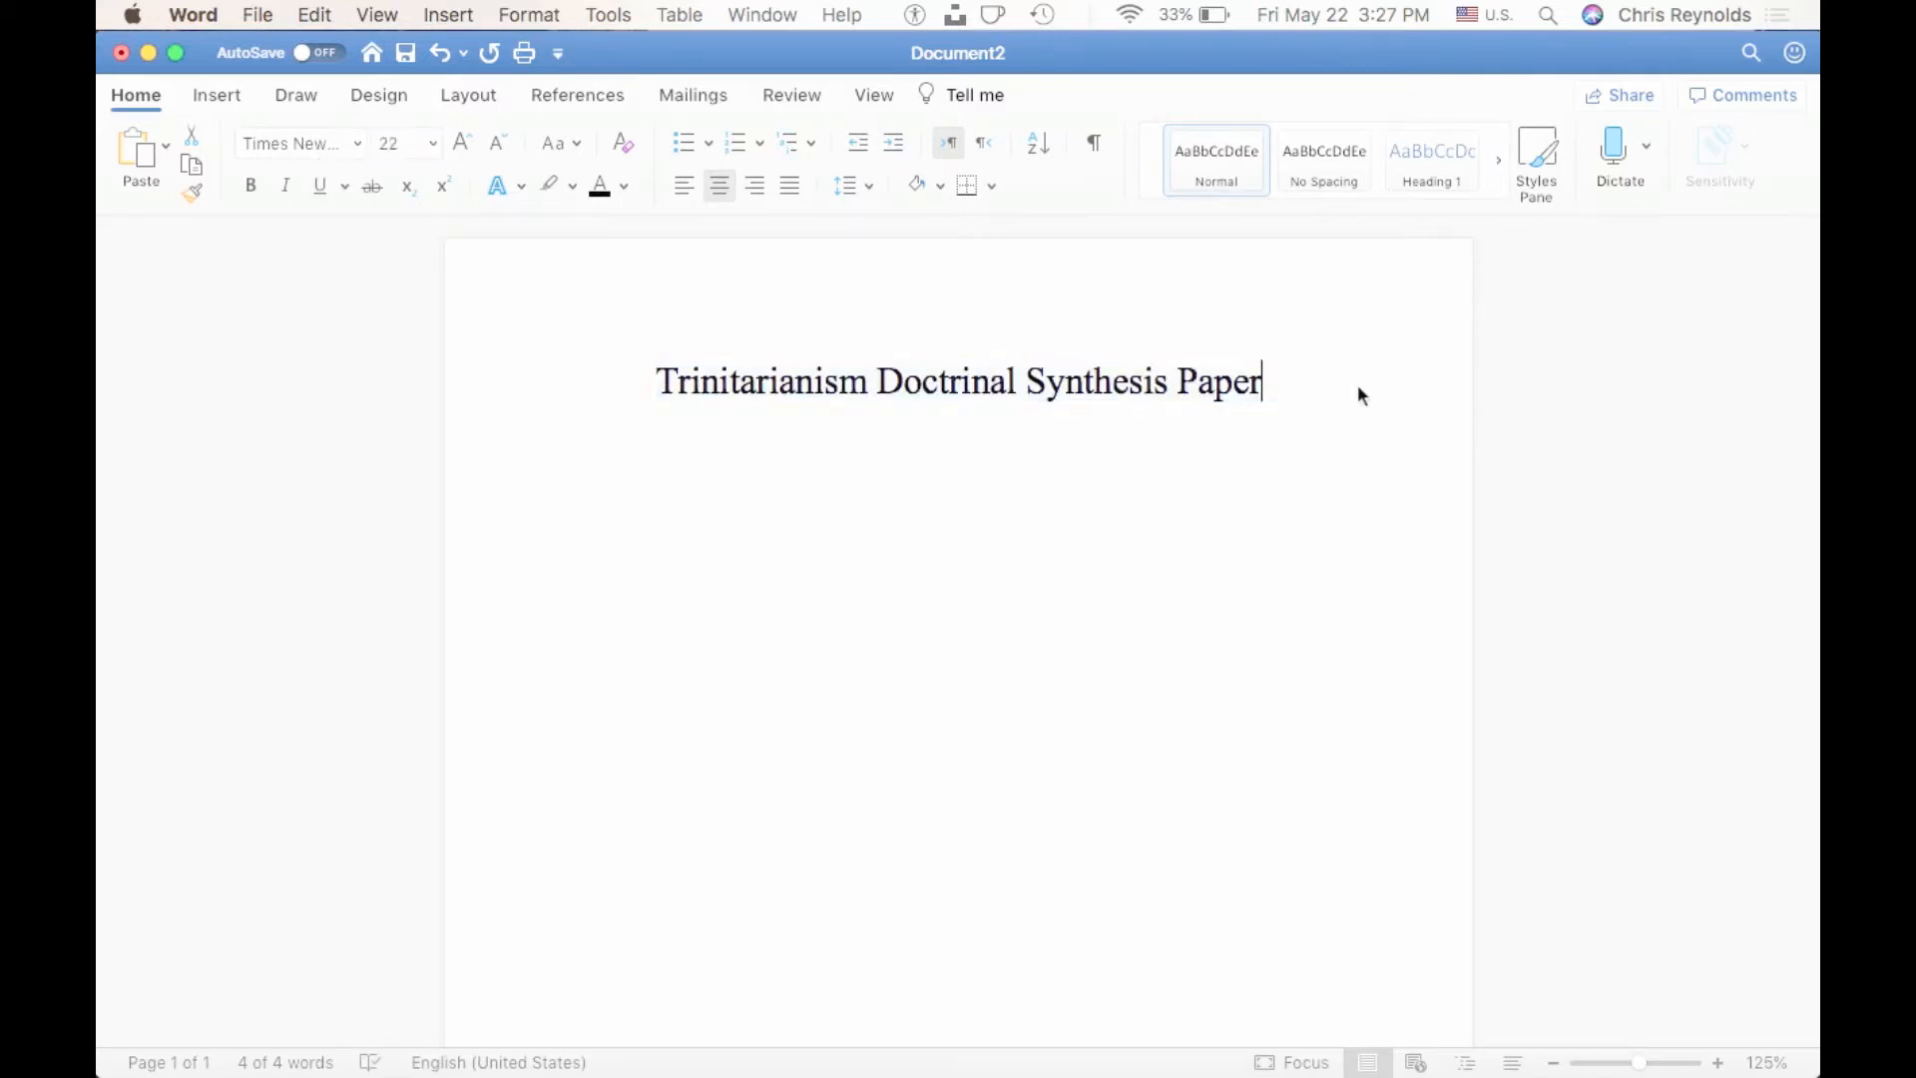
Start a new left-aligned line under the title with font size 12.
key(Return)
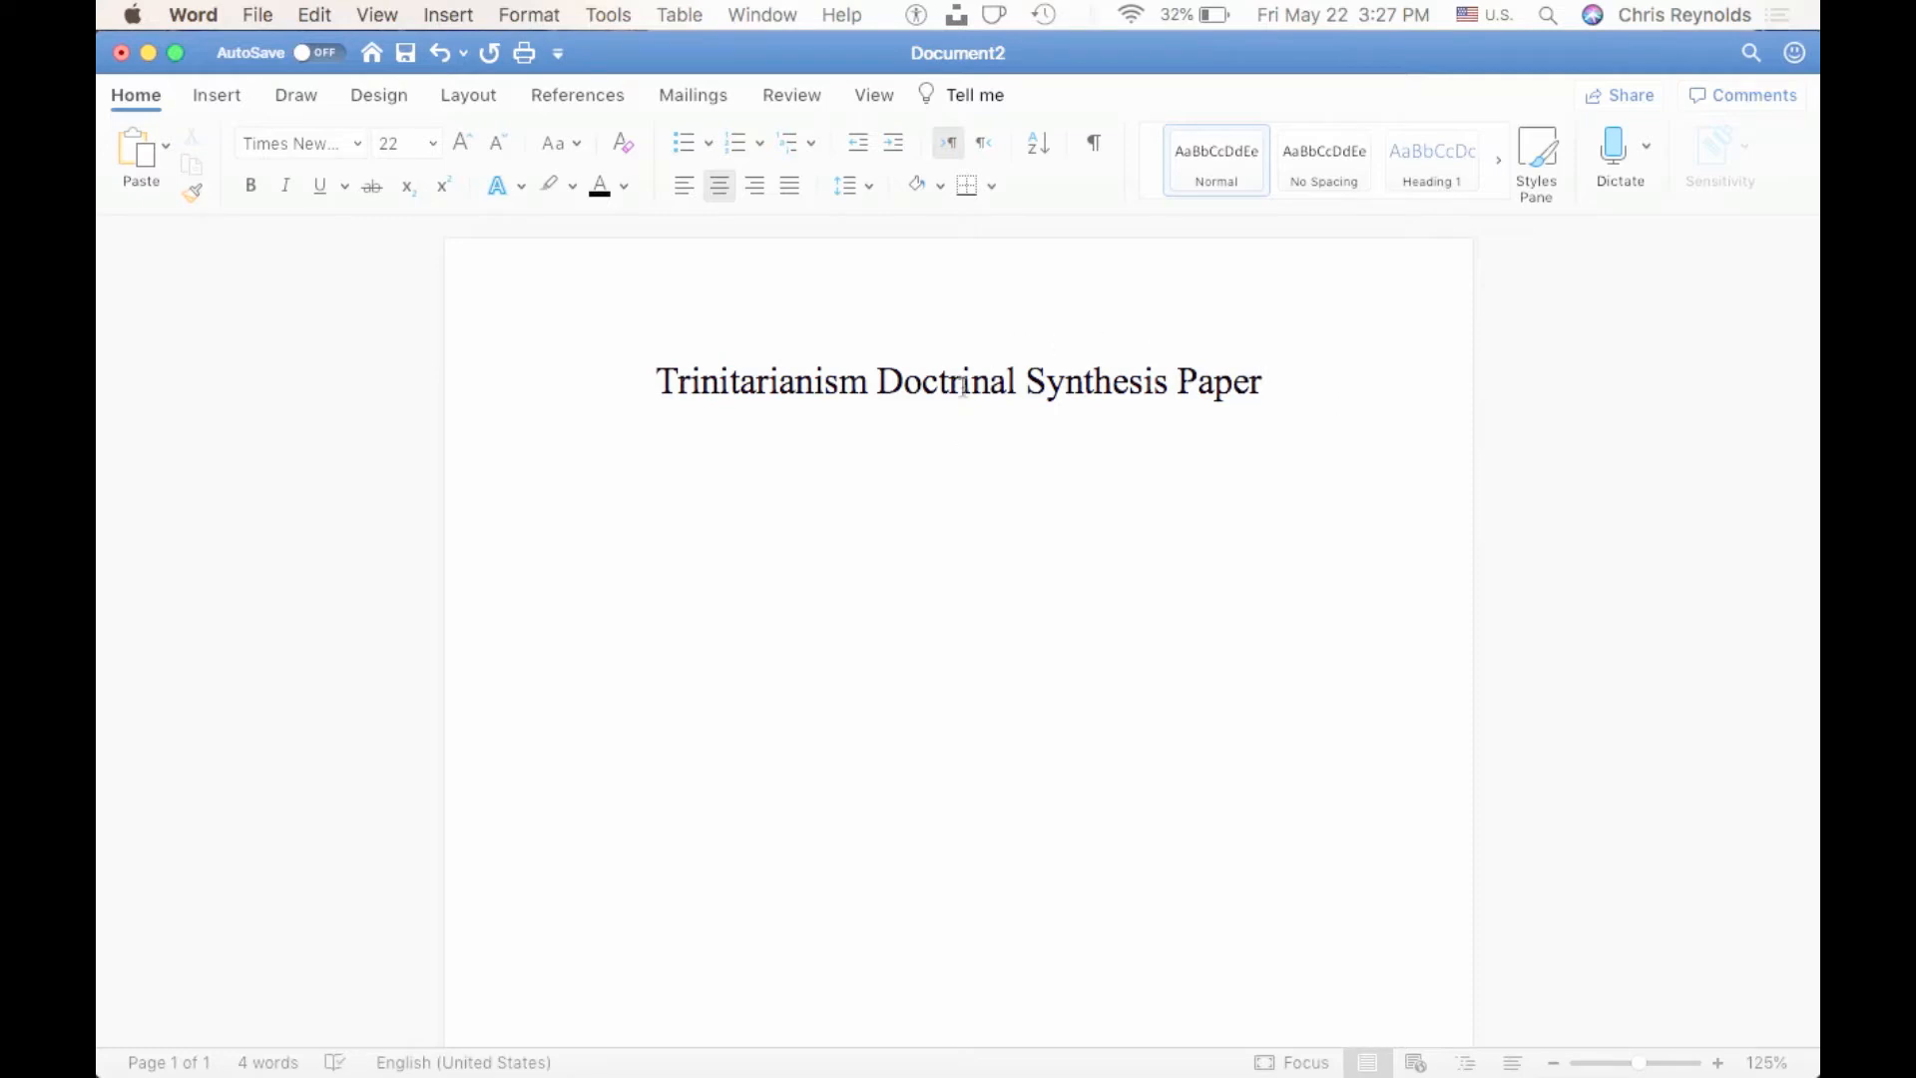
click(685, 186)
click(369, 149)
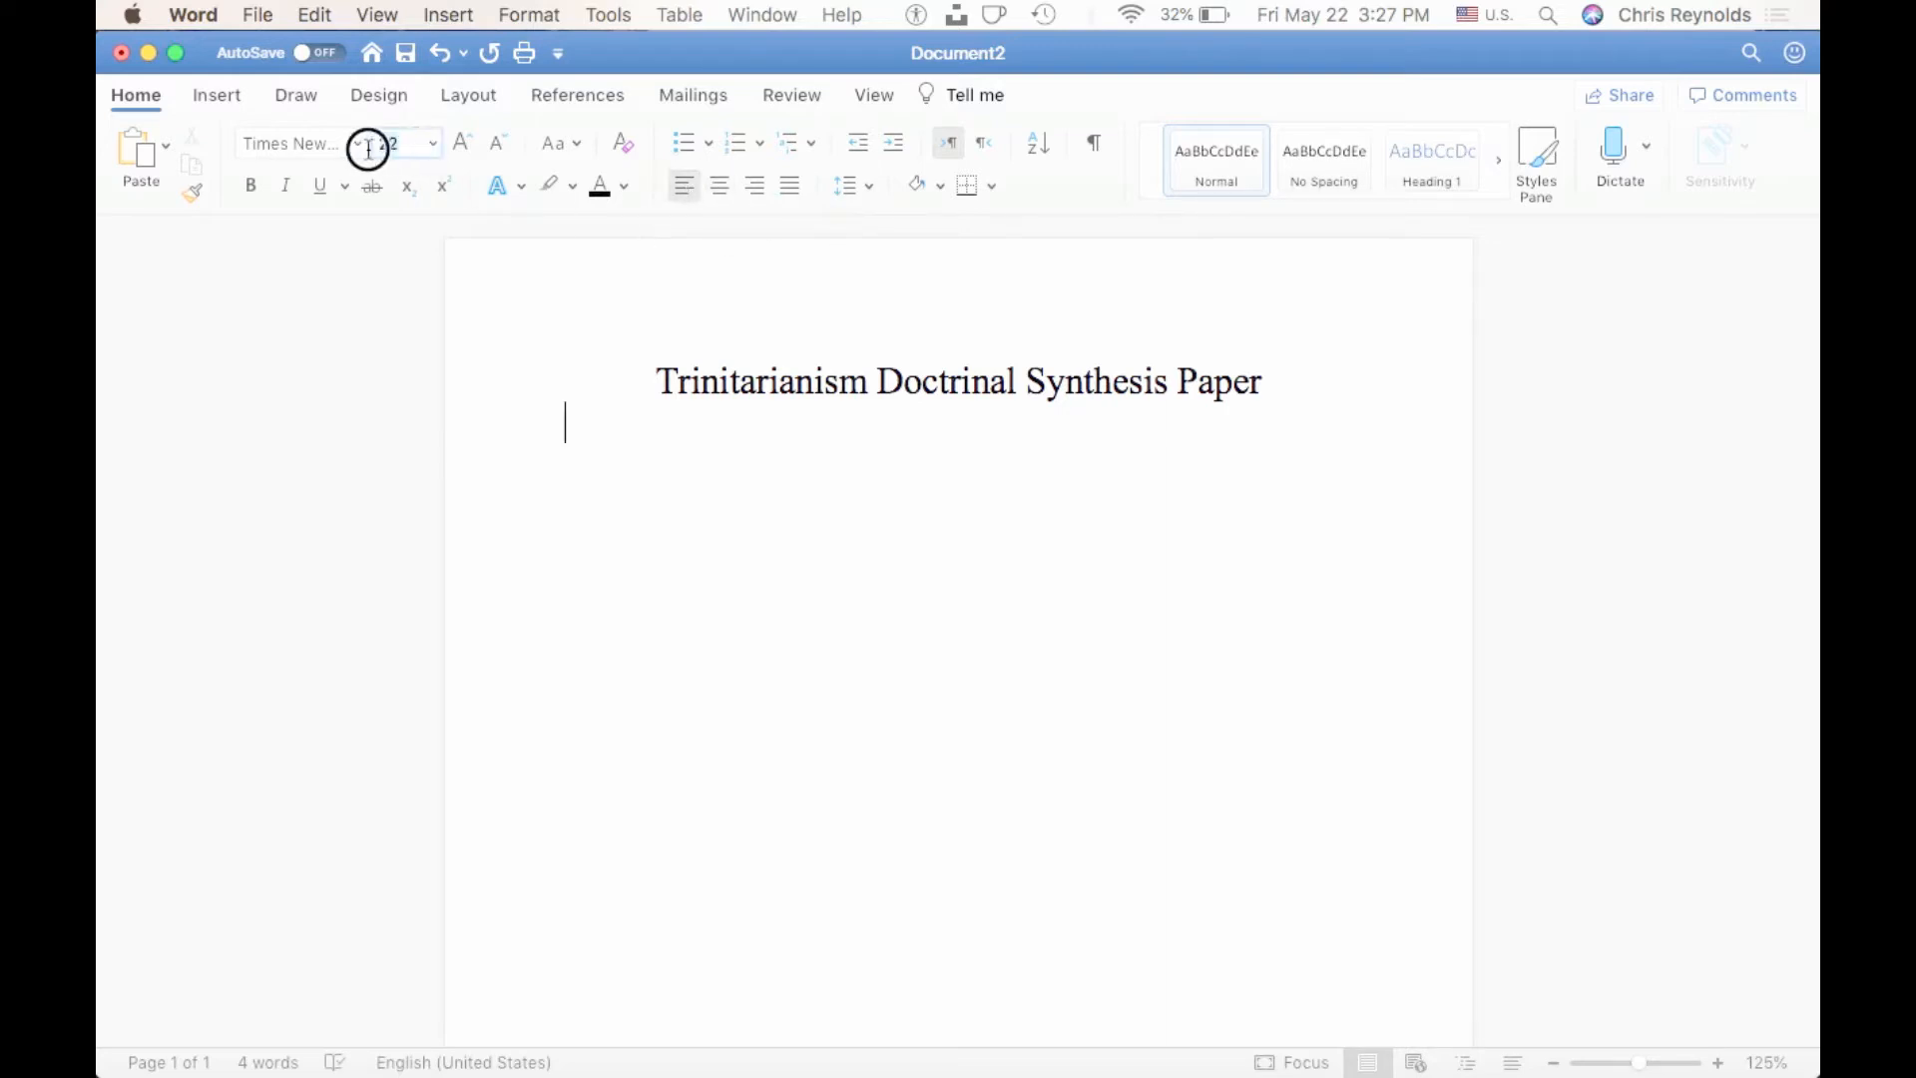
text(12)
Check the first section heading in the instructions PDF and add the line "Brief Statement" under the title in Word.
click(616, 474)
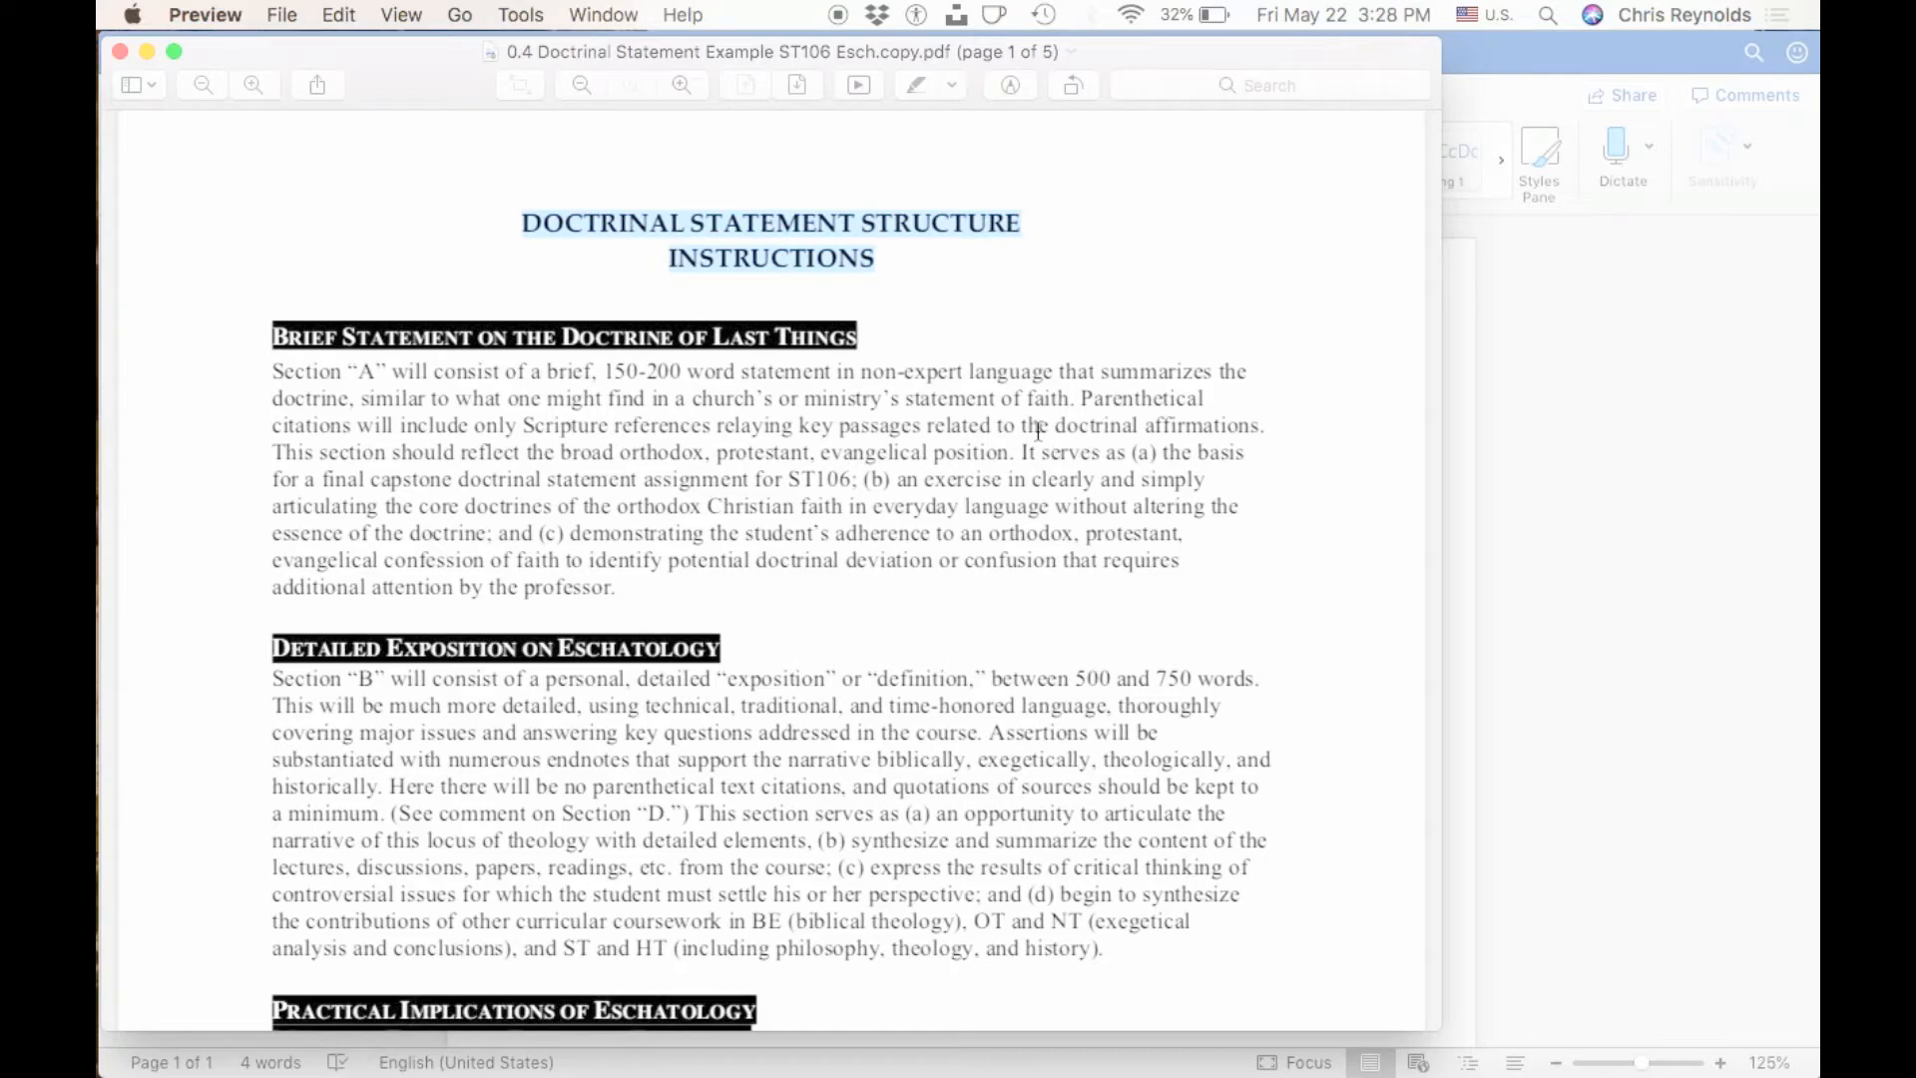
scroll(1094, 443, down, 1)
key(ctrl+Up)
click(1014, 458)
text(Br)
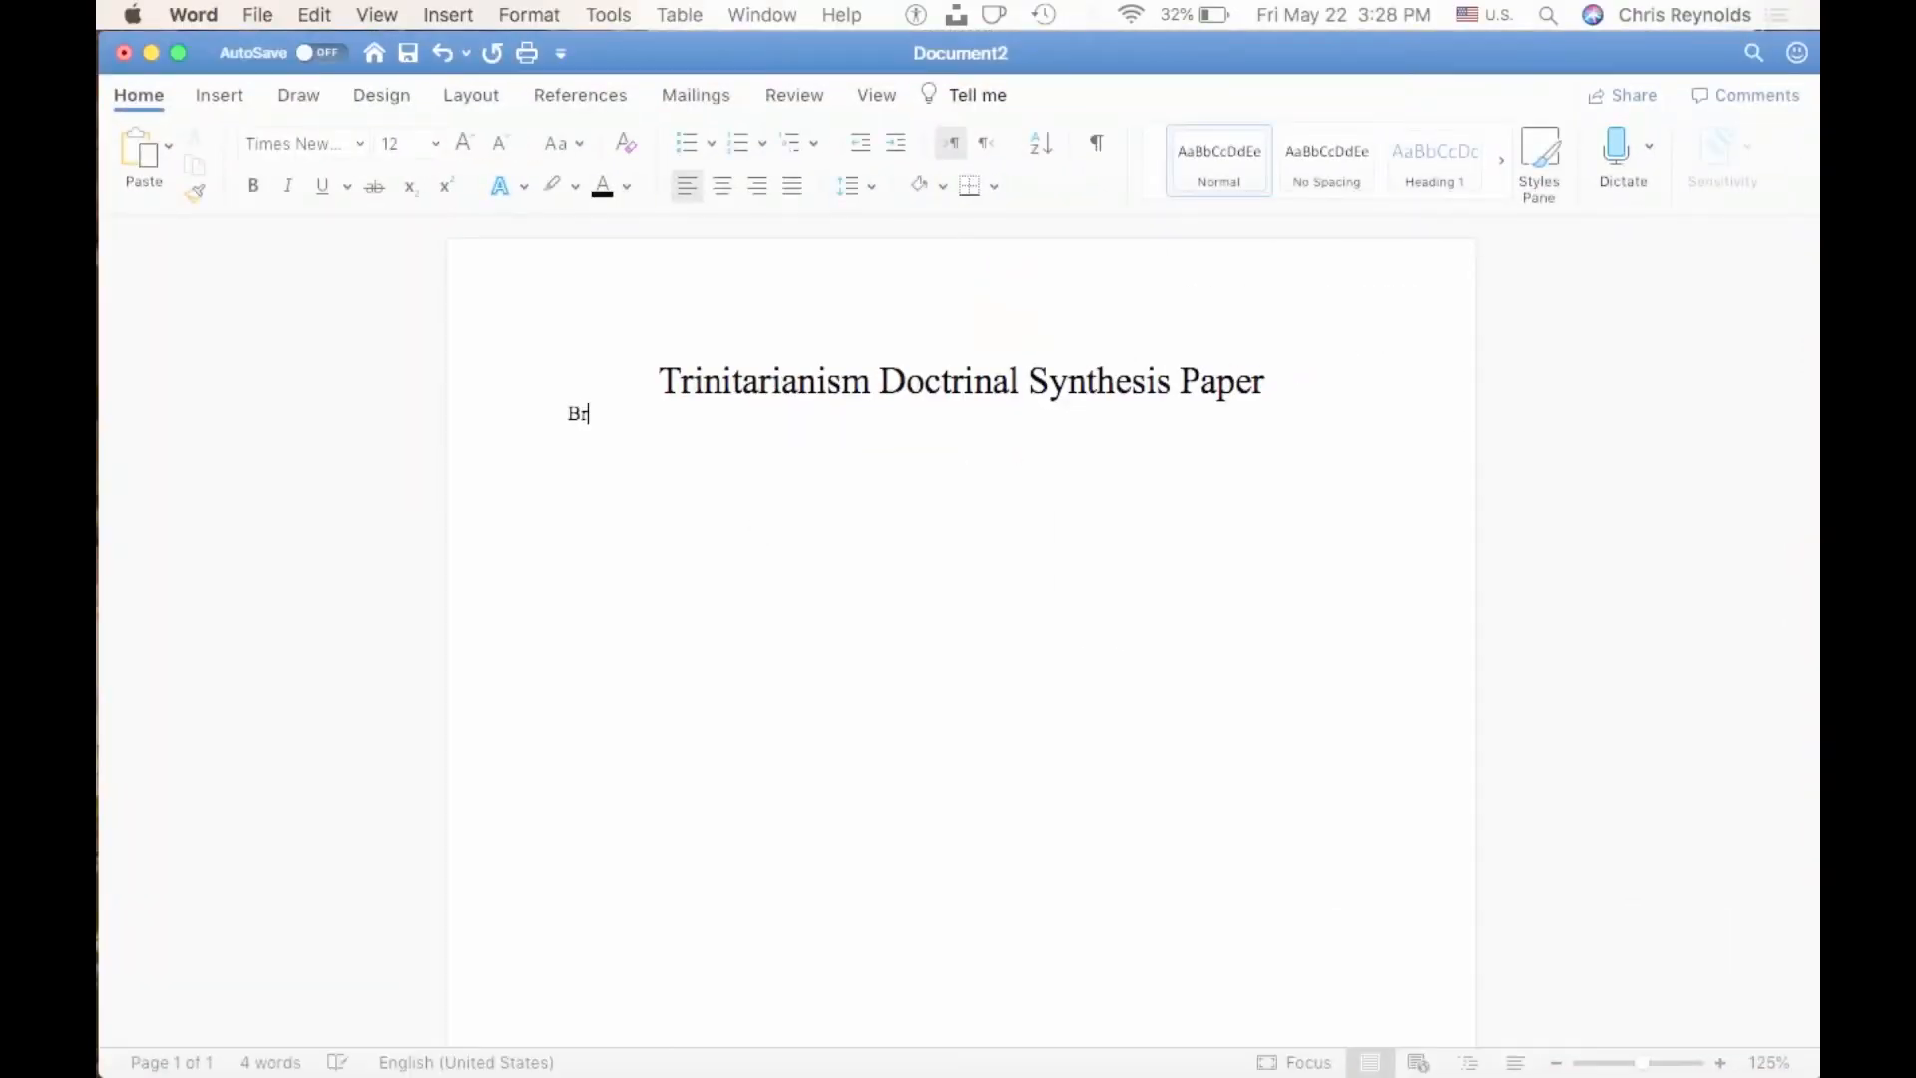
text(ief Statement)
key(Return)
Check the second section heading in the PDF and add the line "Detailed Exposition" below "Brief Statement" in the Word document.
key(ctrl+Up)
click(499, 619)
key(ctrl+Up)
click(1030, 619)
text(Detailed Exposition)
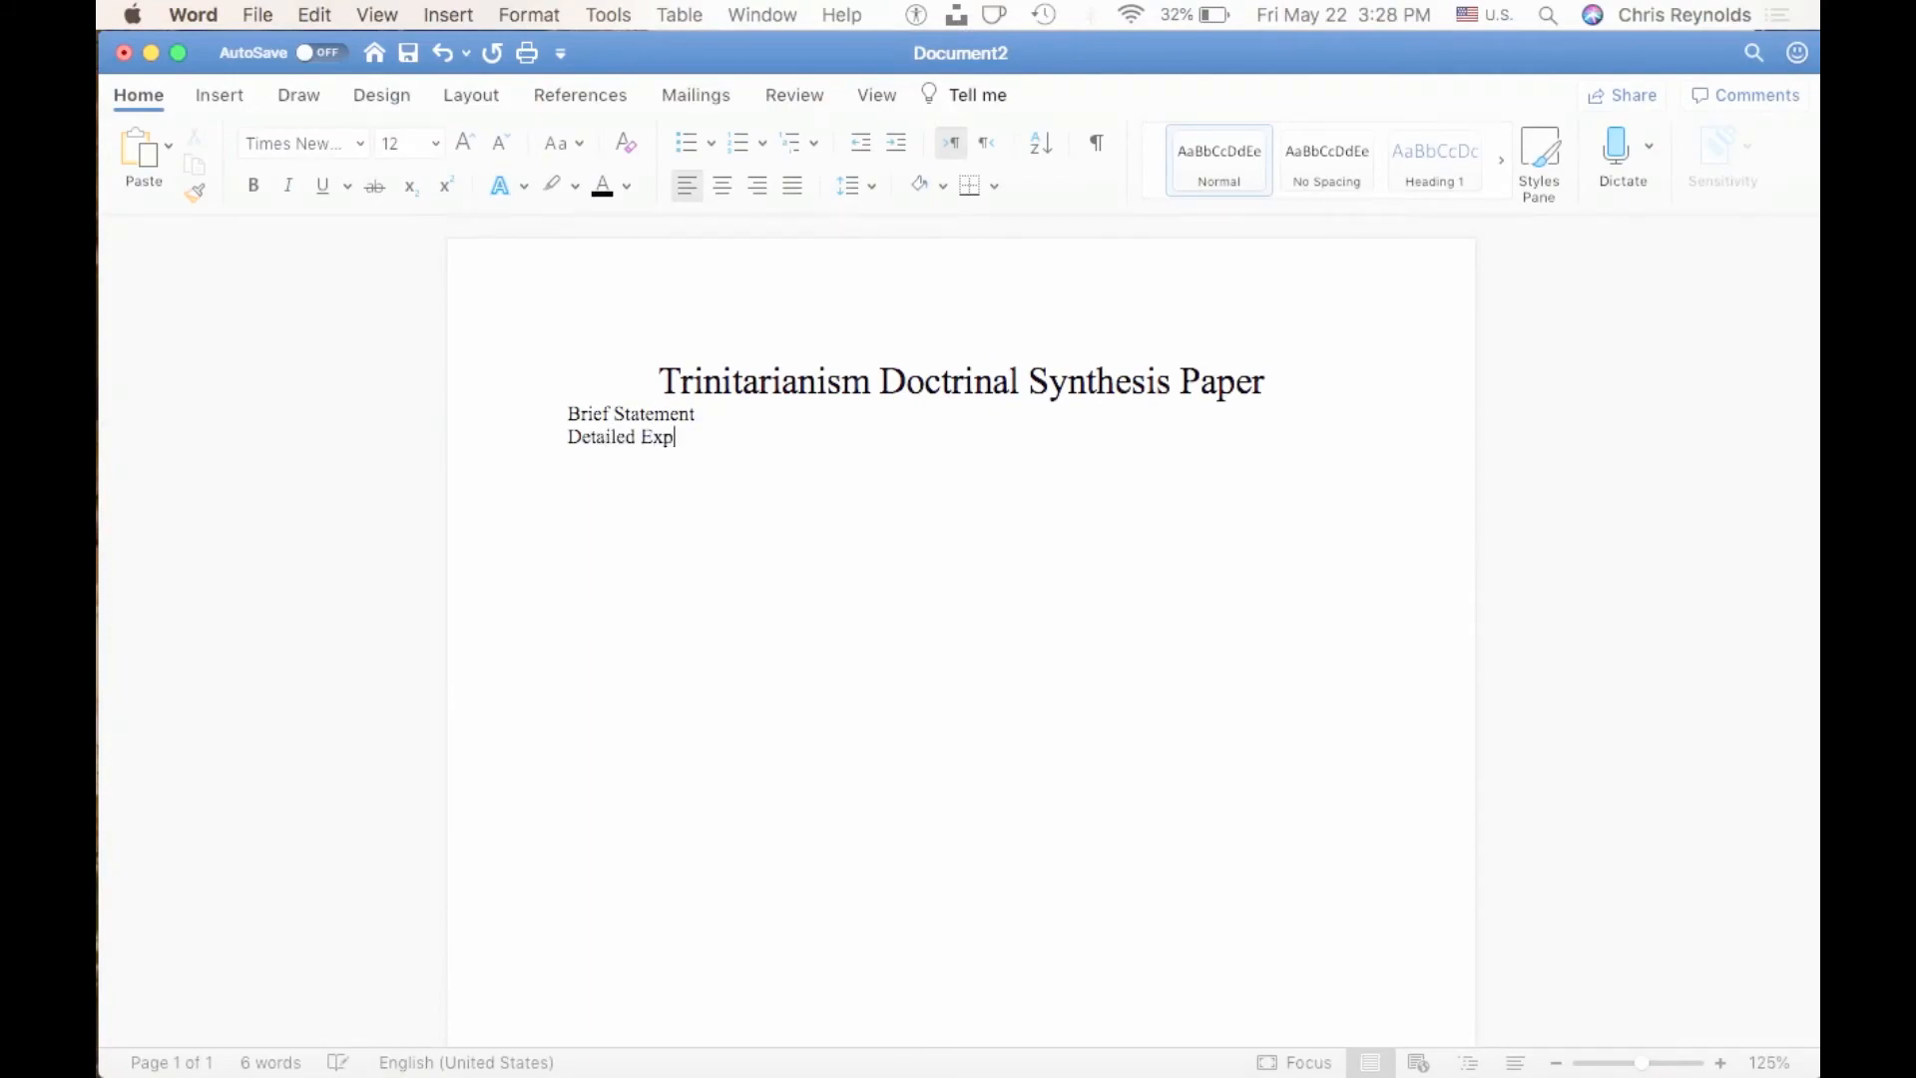
Look up the third section heading in the PDF and add the line "Practical Implications" below "Detailed Exposition" in the Word document.
key(ctrl+Up)
click(527, 696)
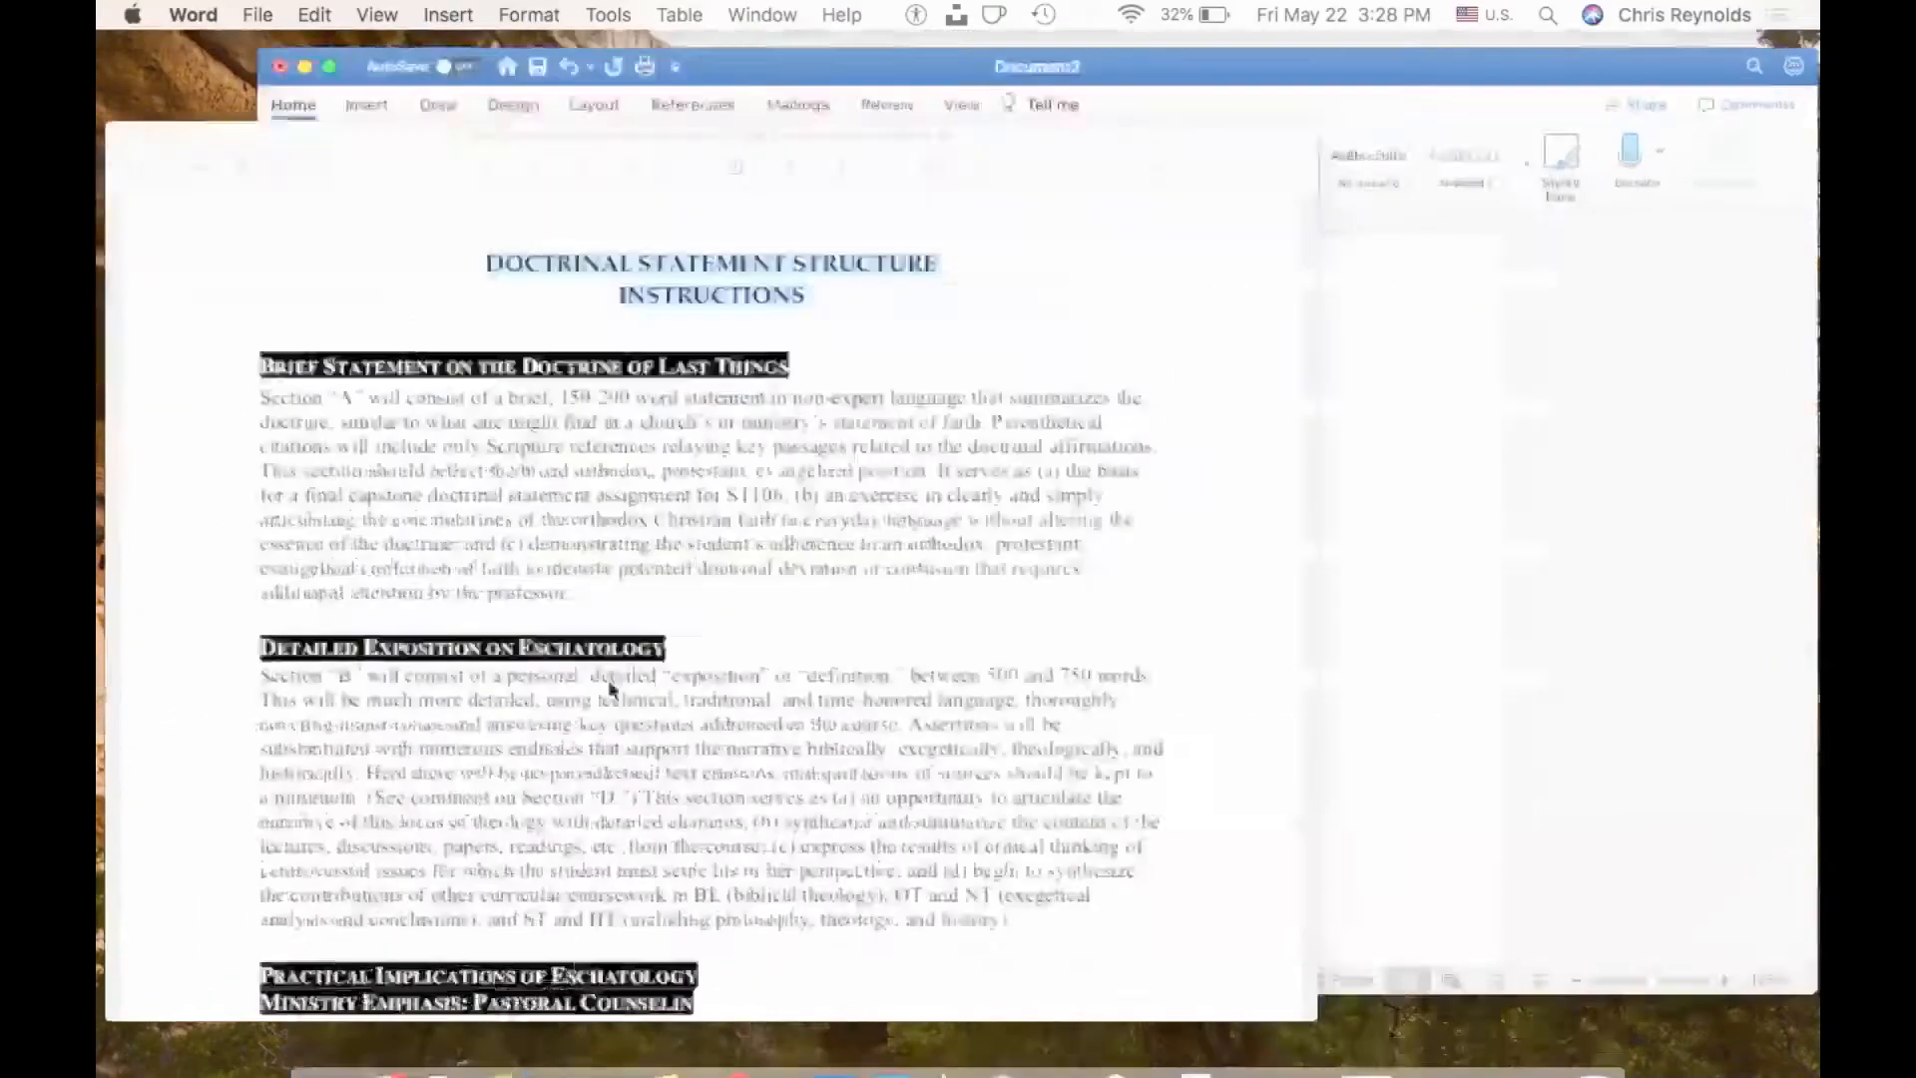
scroll(629, 669, down, 3)
click(1640, 590)
key(Return)
text(Practical Implications)
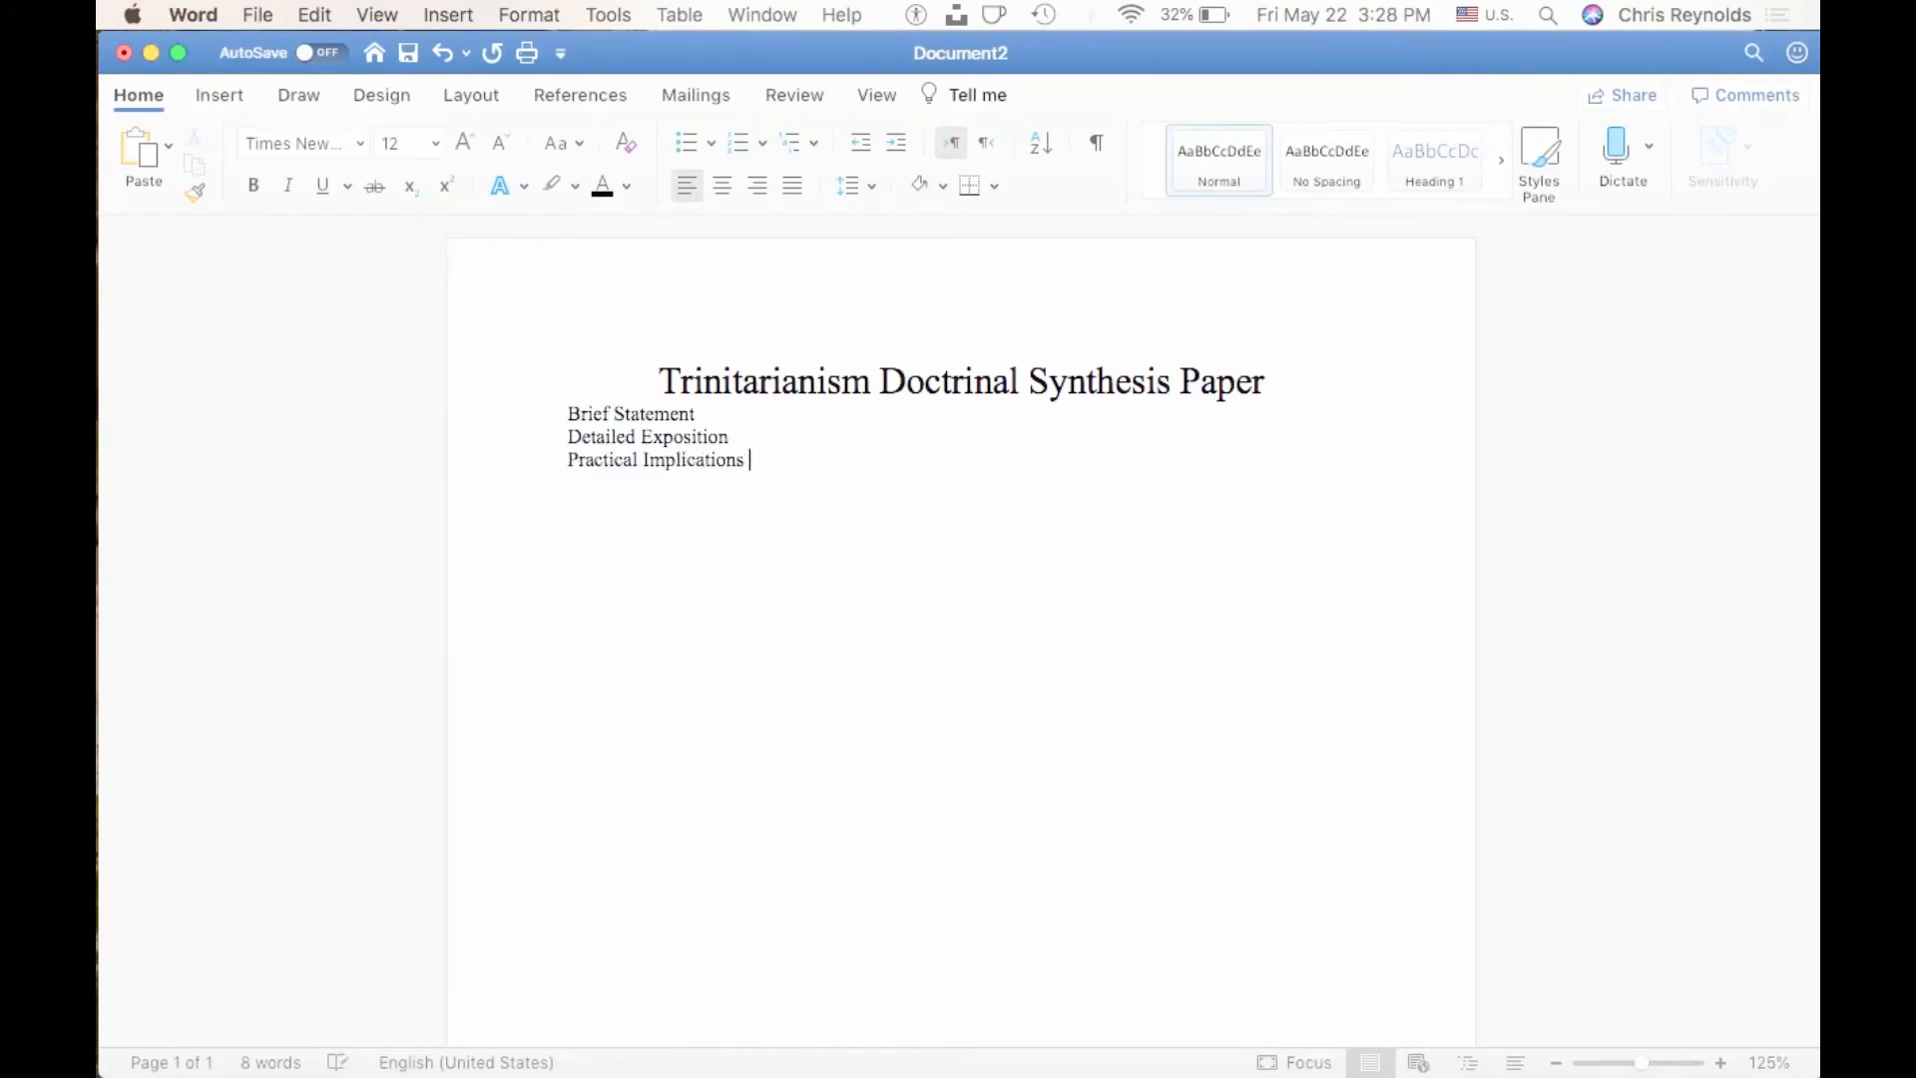
Look up the last section heading in the PDF and add the line "Explanatory Notes" below "Practical Implications" in the Word document.
key(ctrl+Up)
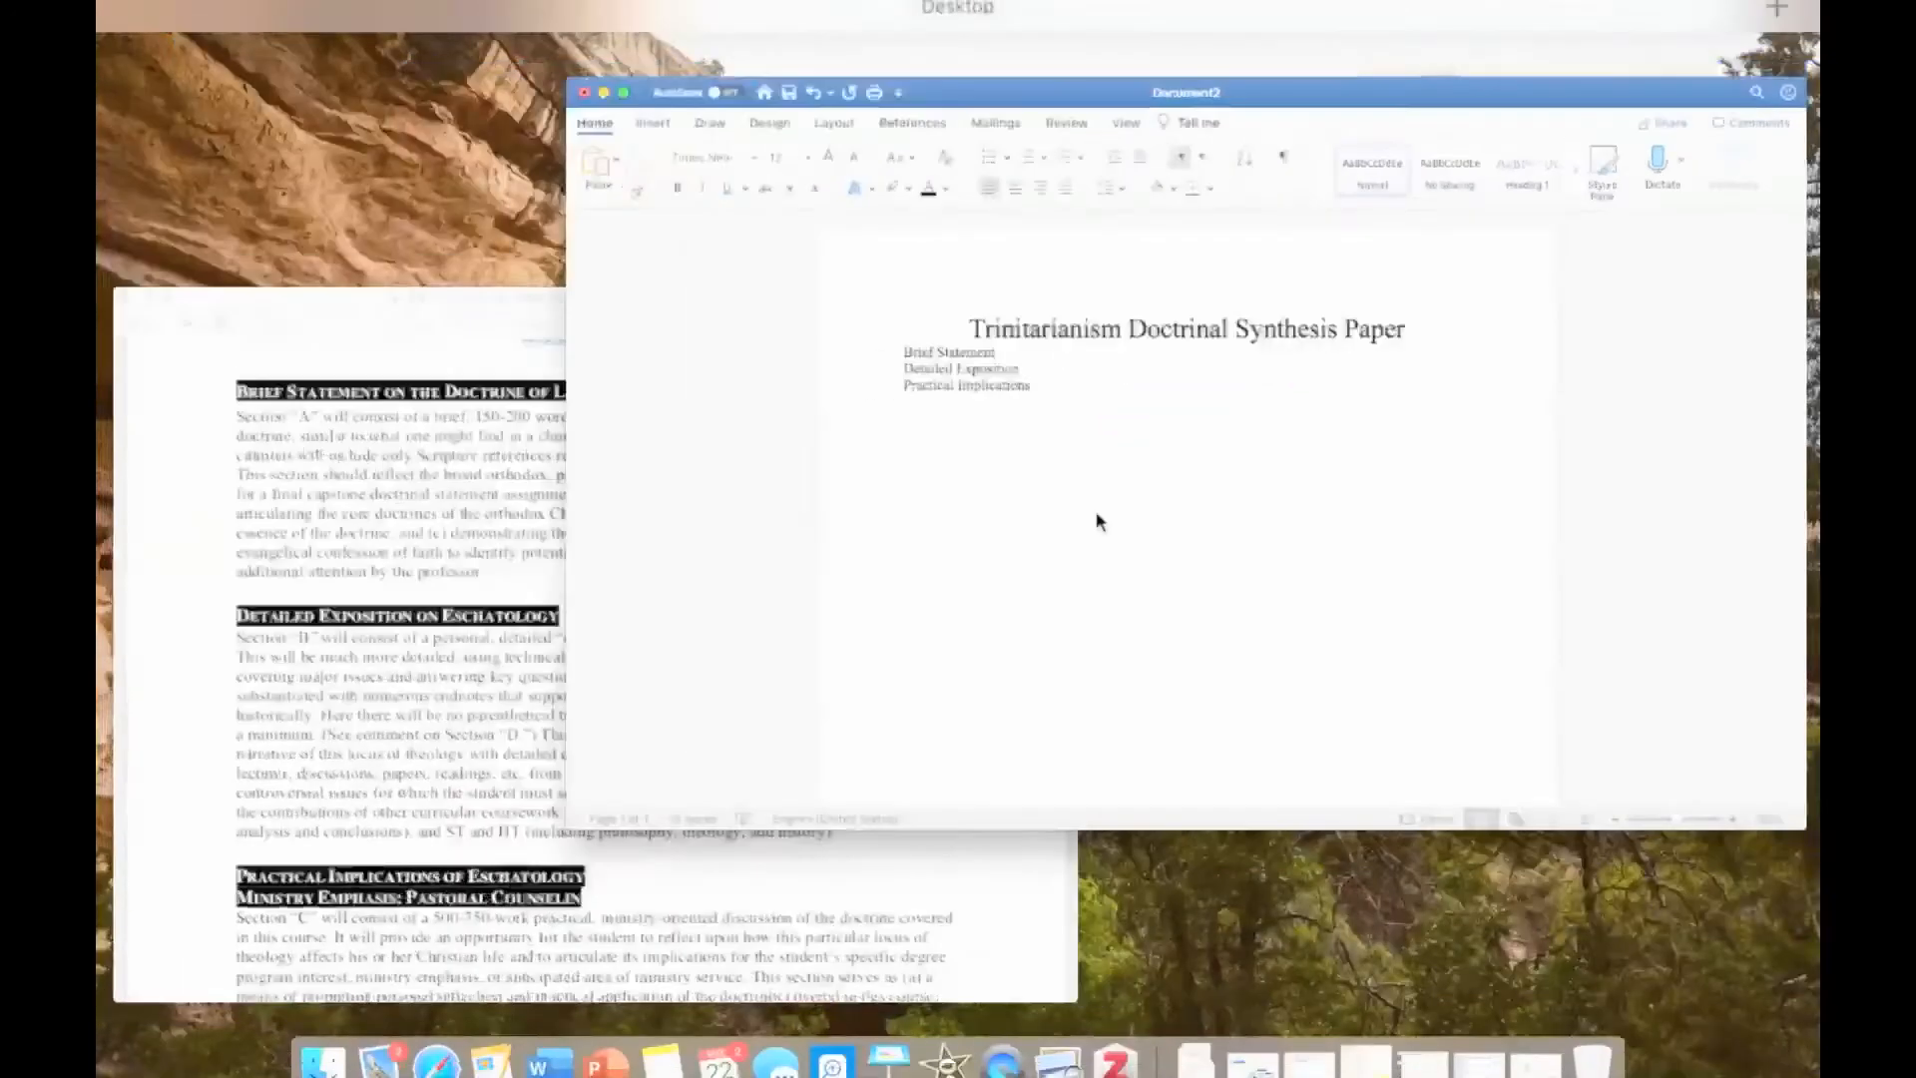
click(461, 696)
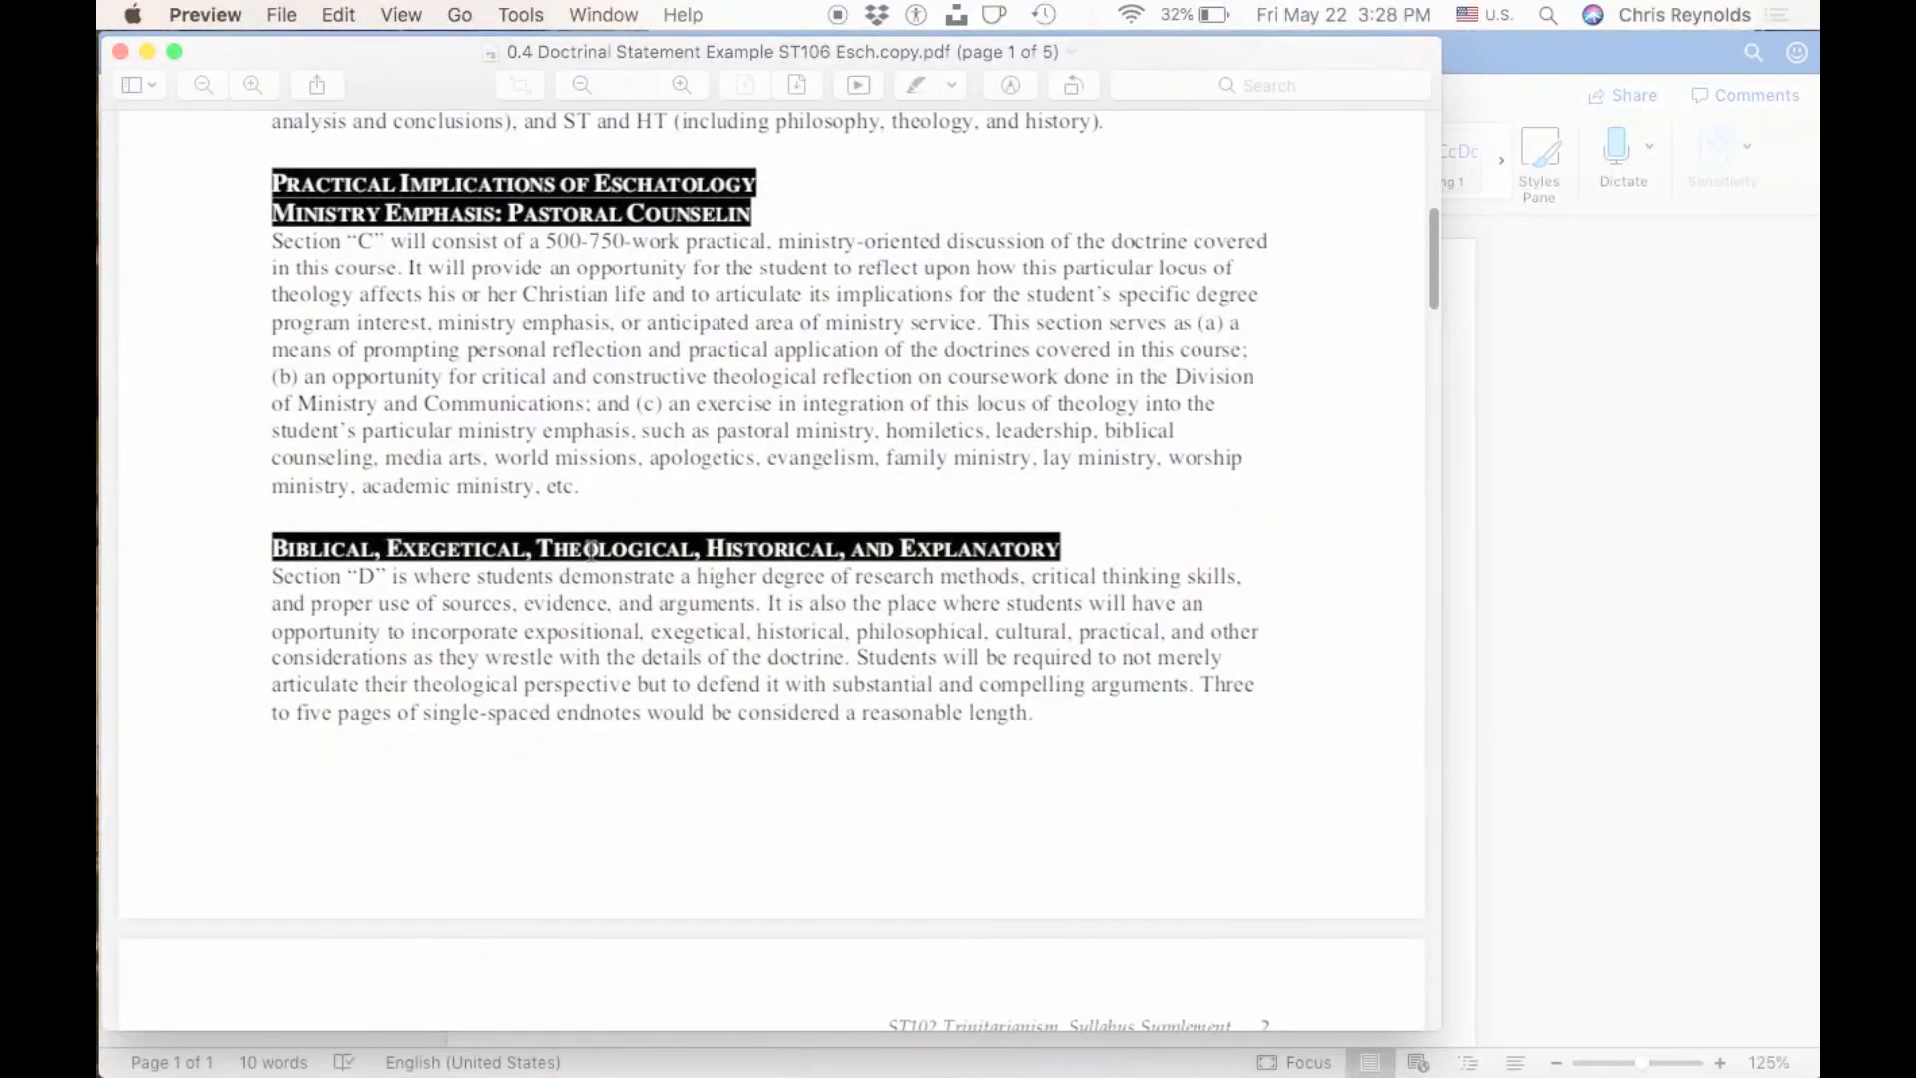
key(ctrl+Up)
click(1126, 449)
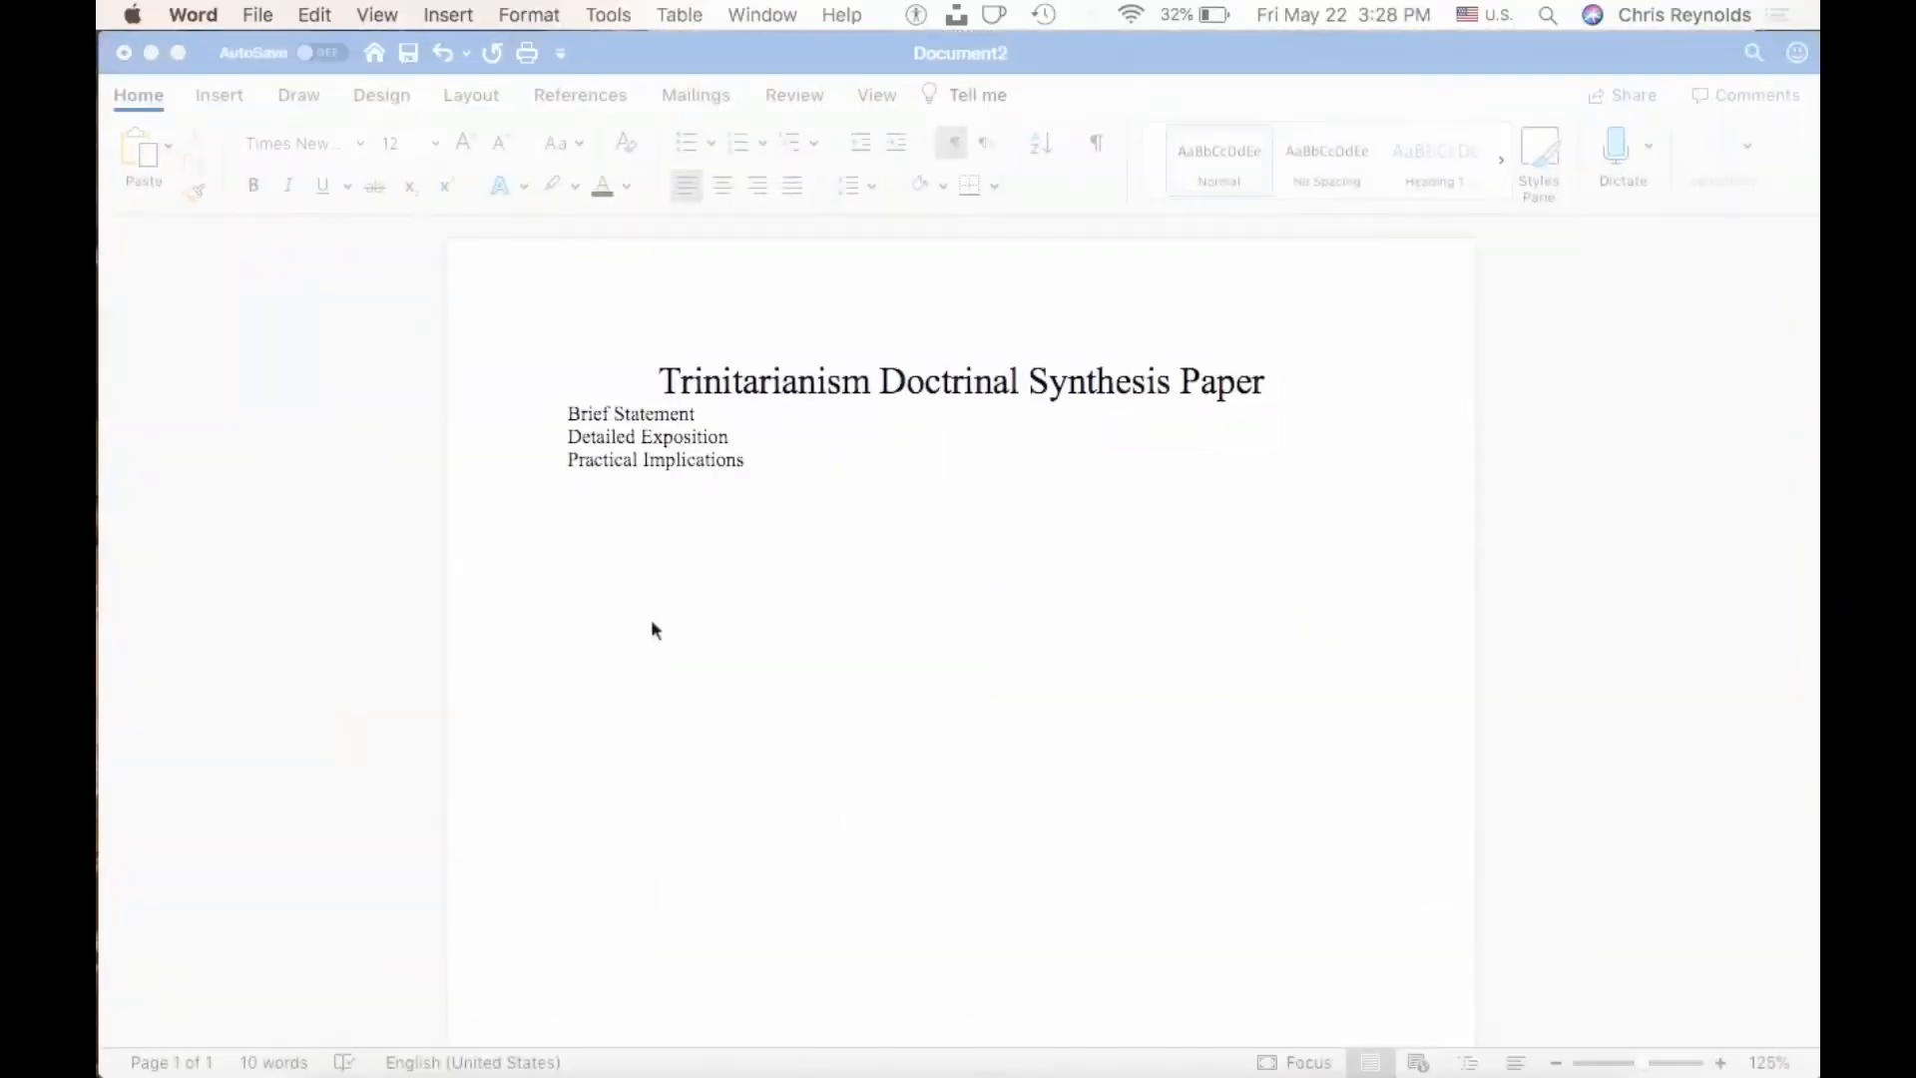
key(Return)
text(Explanatory Notes)
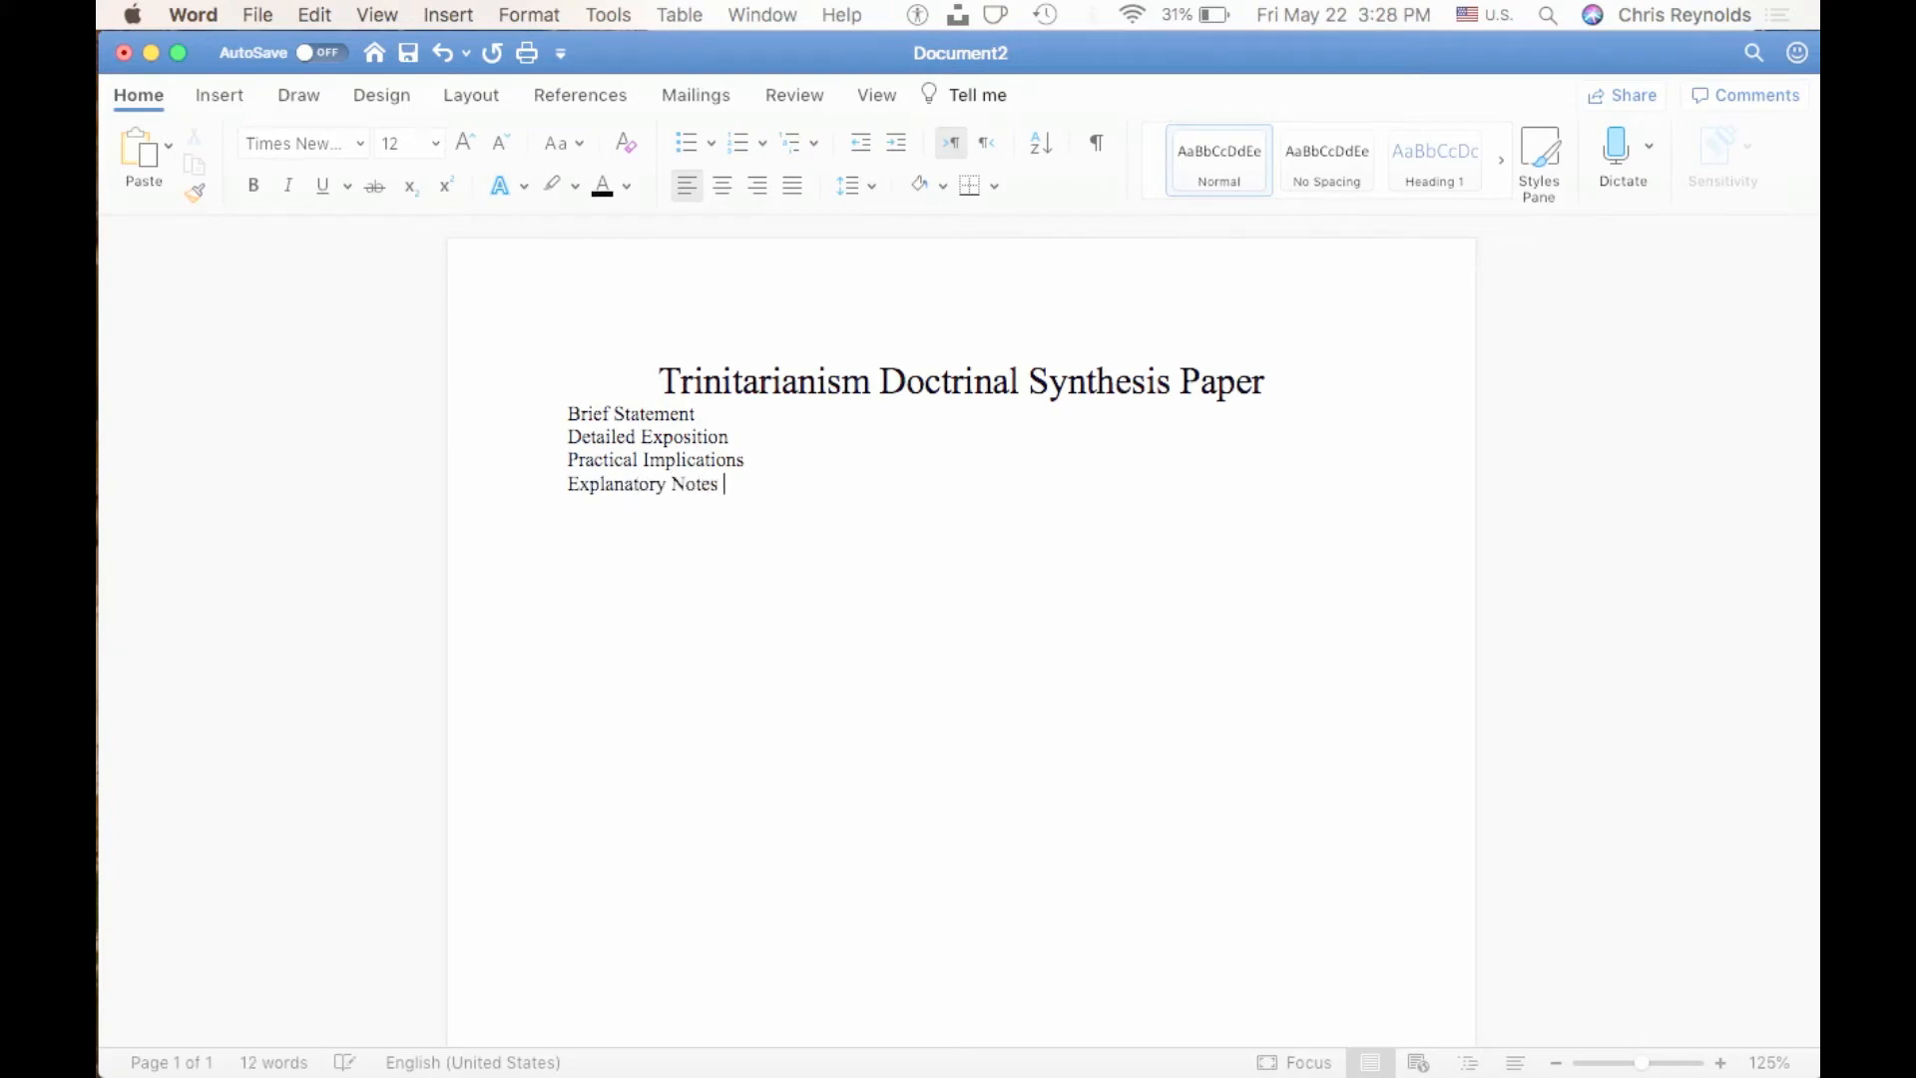
Insert a blank line between the title and the "Brief Statement" heading, and bring up the overview of open windows.
click(561, 404)
key(Return)
key(ctrl+Up)
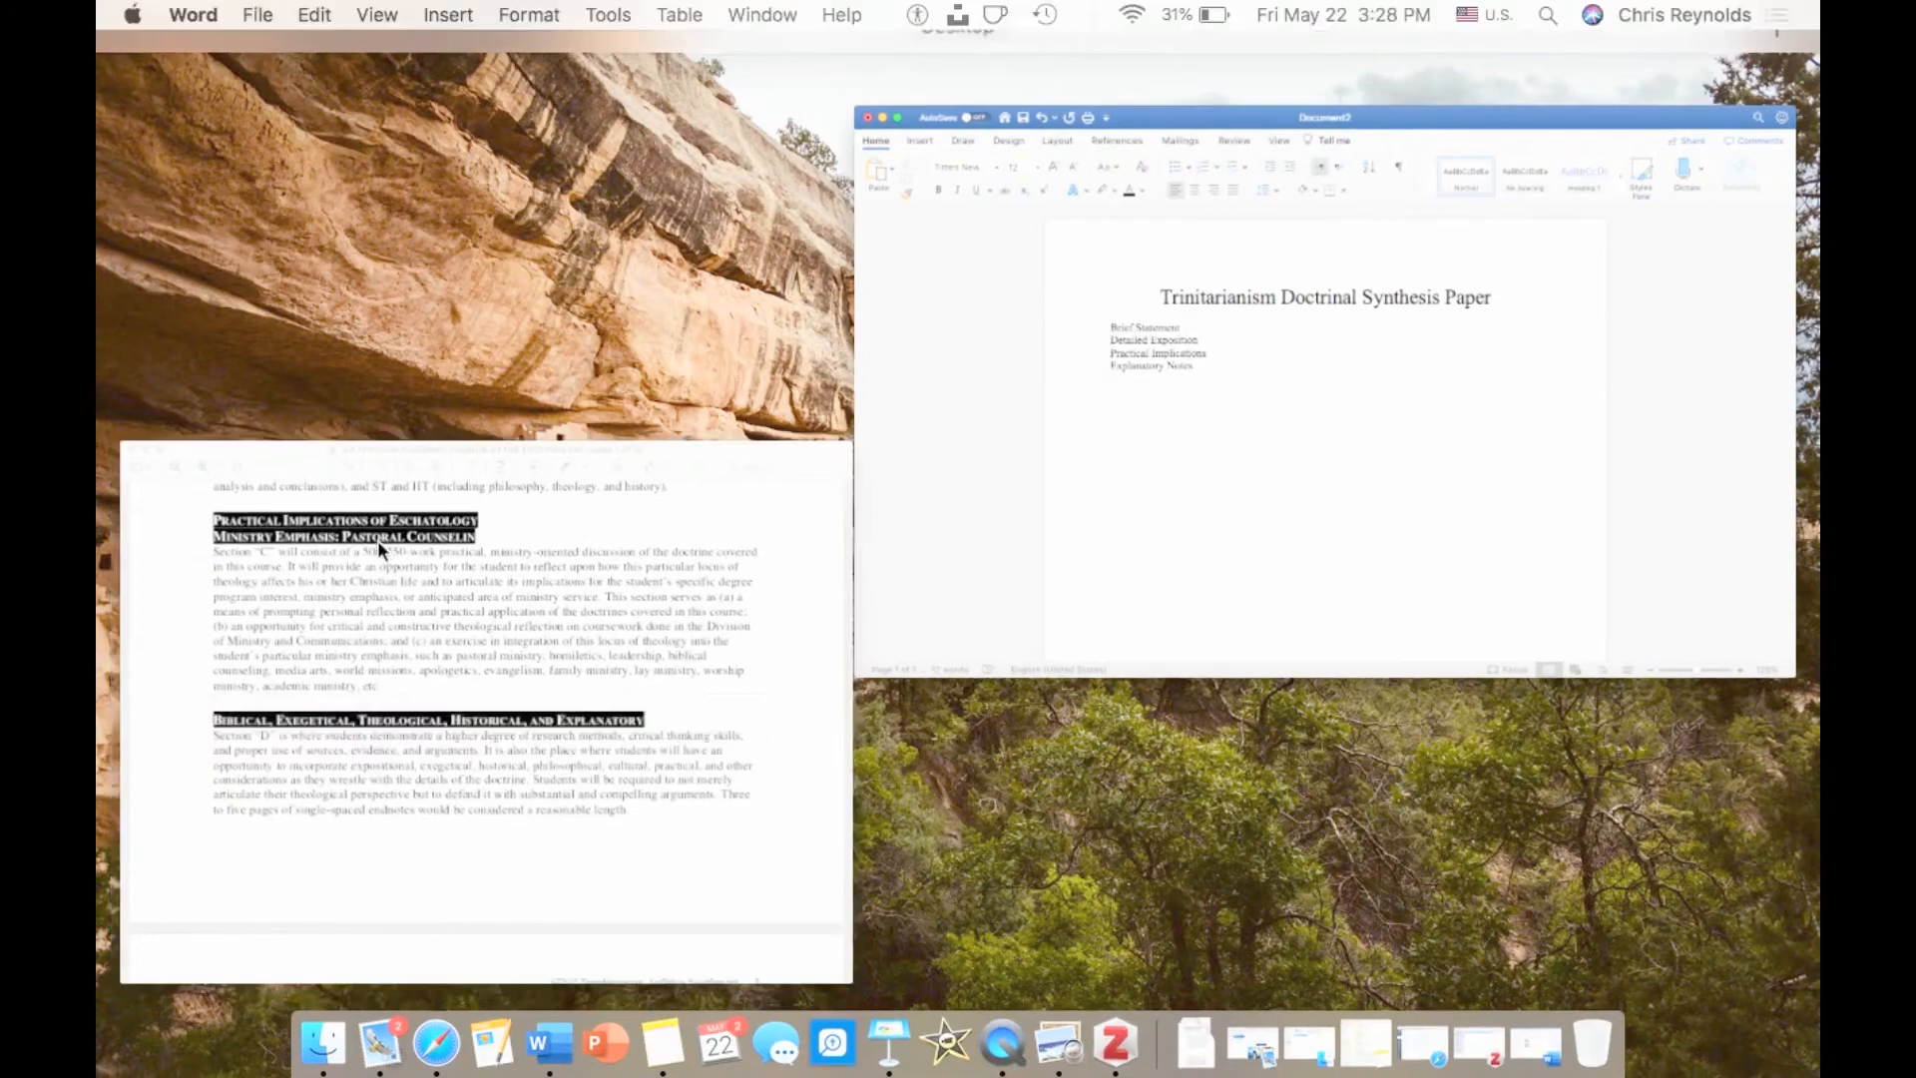
Check the heading style in the PDF, then give the four section headings in the Word document white text with black highlighting.
click(377, 541)
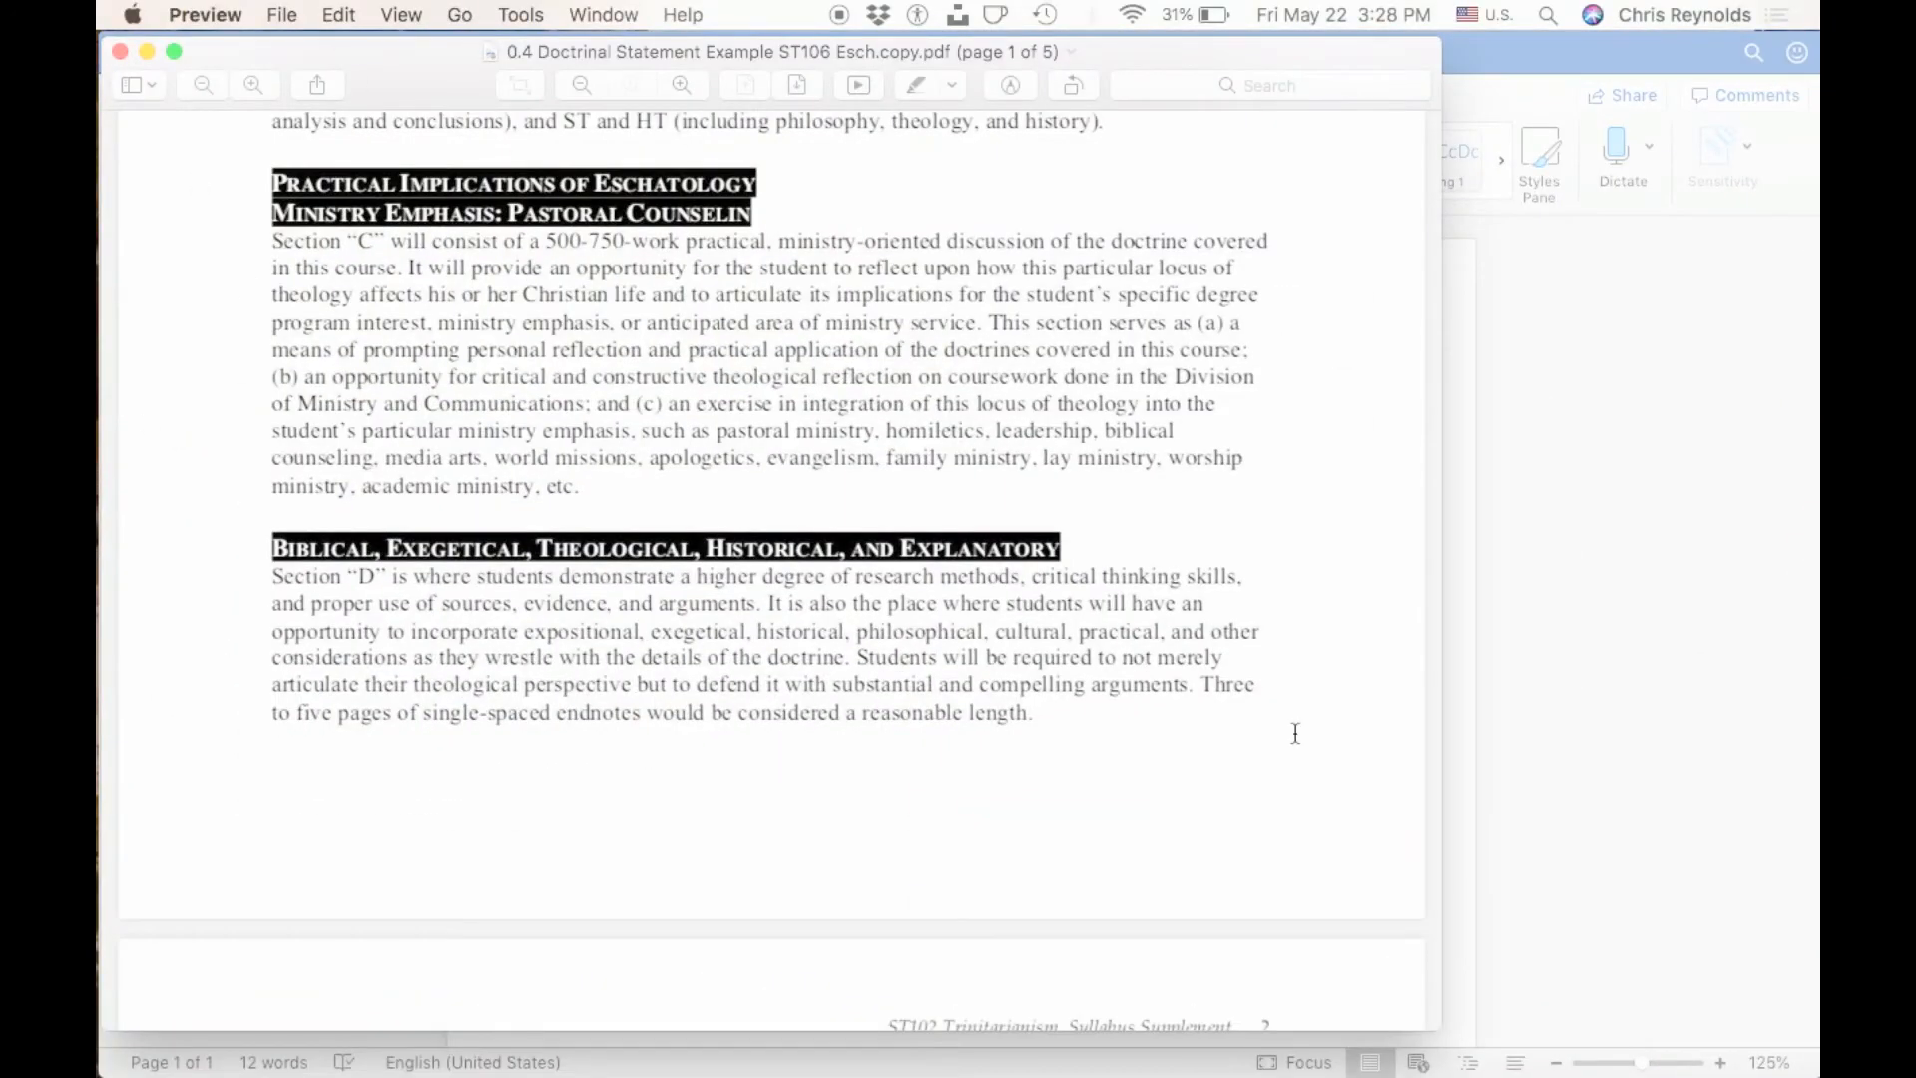
click(1515, 699)
click(627, 186)
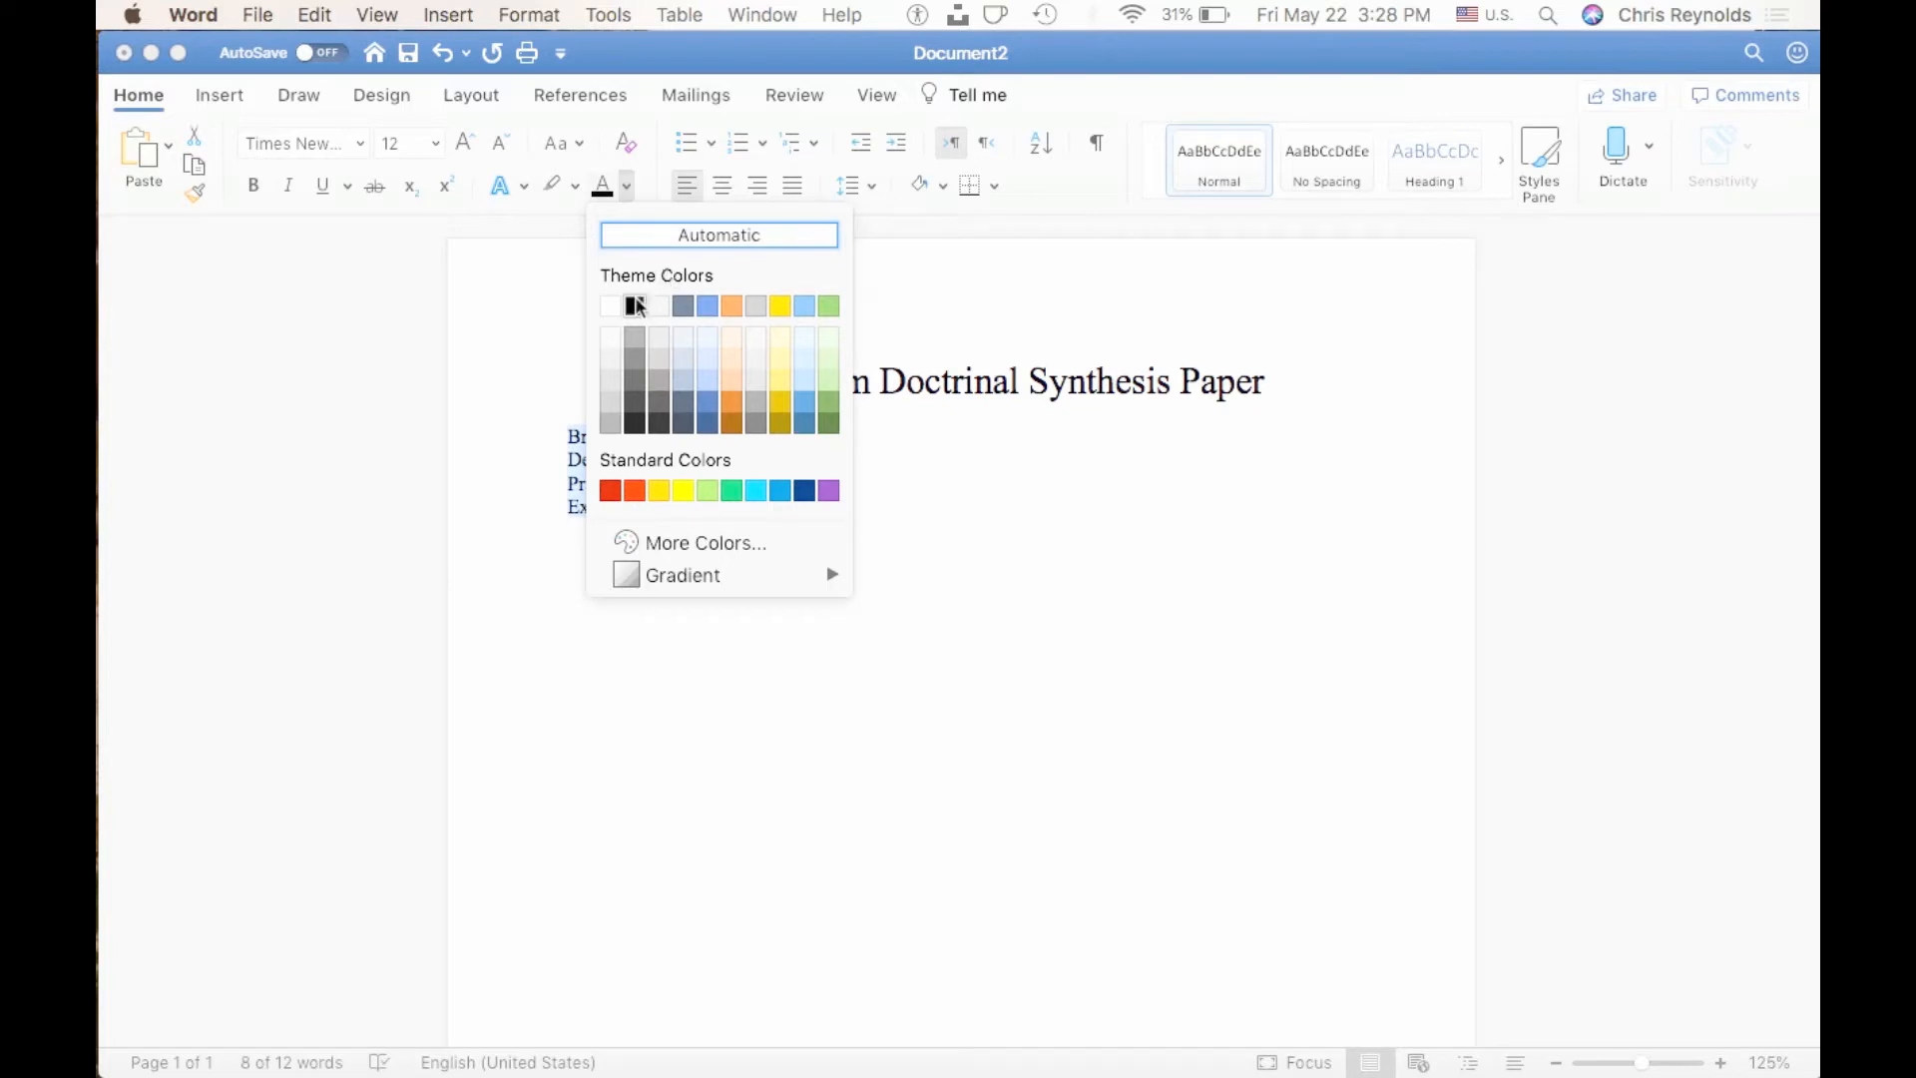
click(611, 305)
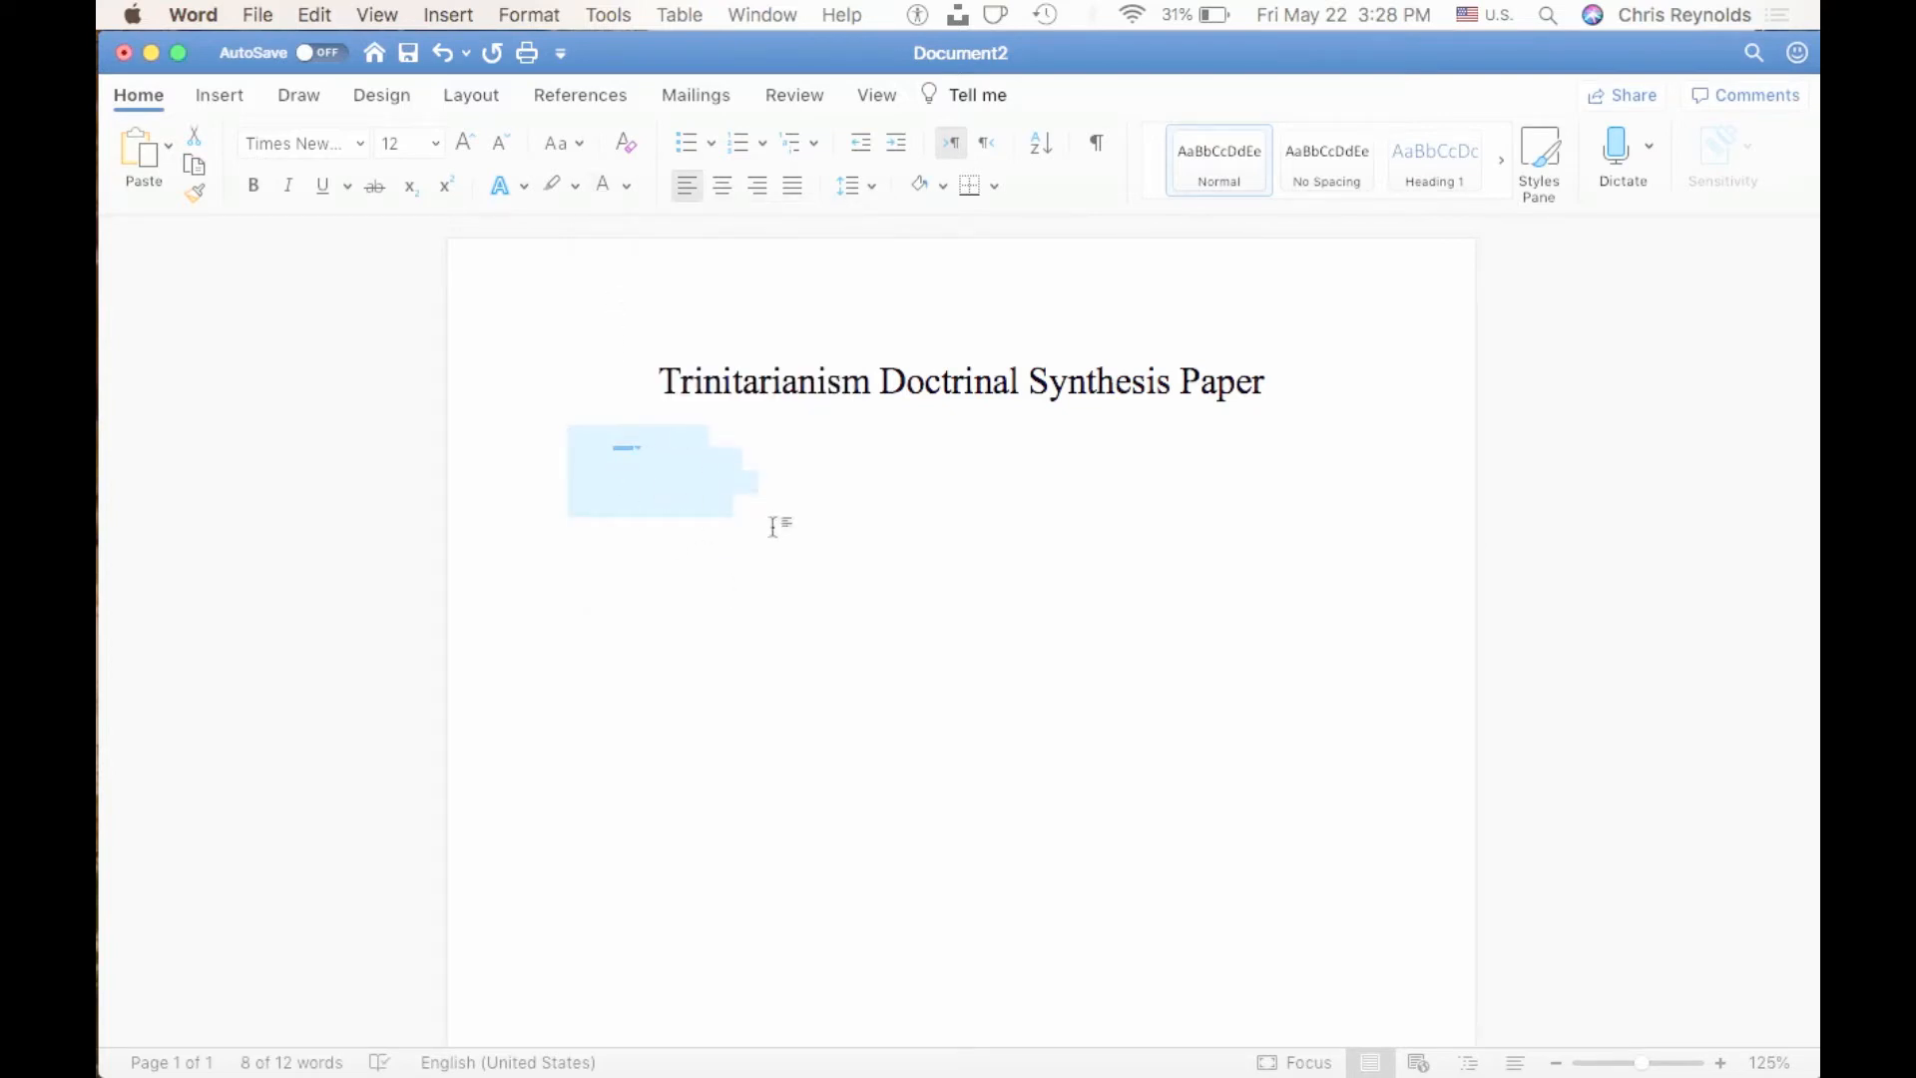
click(575, 189)
click(751, 376)
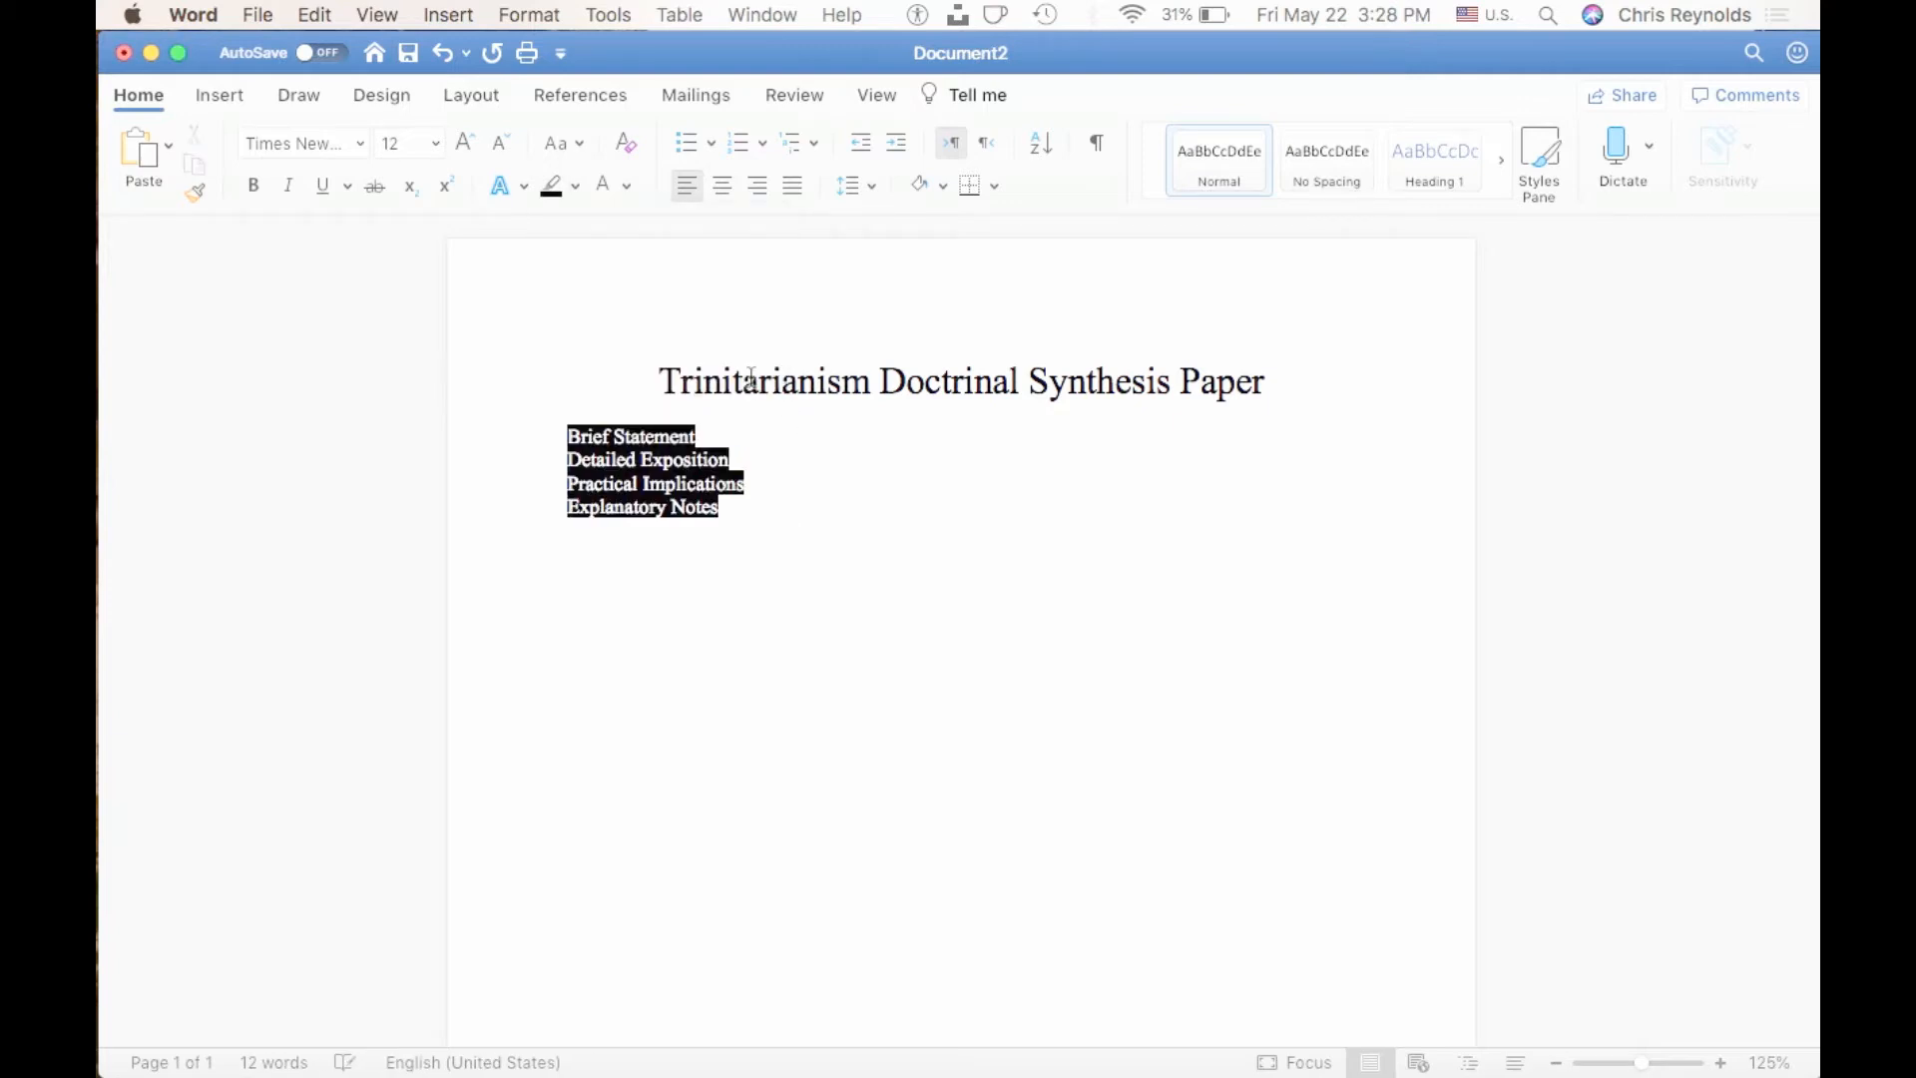
Insert a blank line between each of the four section headings.
click(717, 433)
key(Return)
click(741, 483)
key(Return)
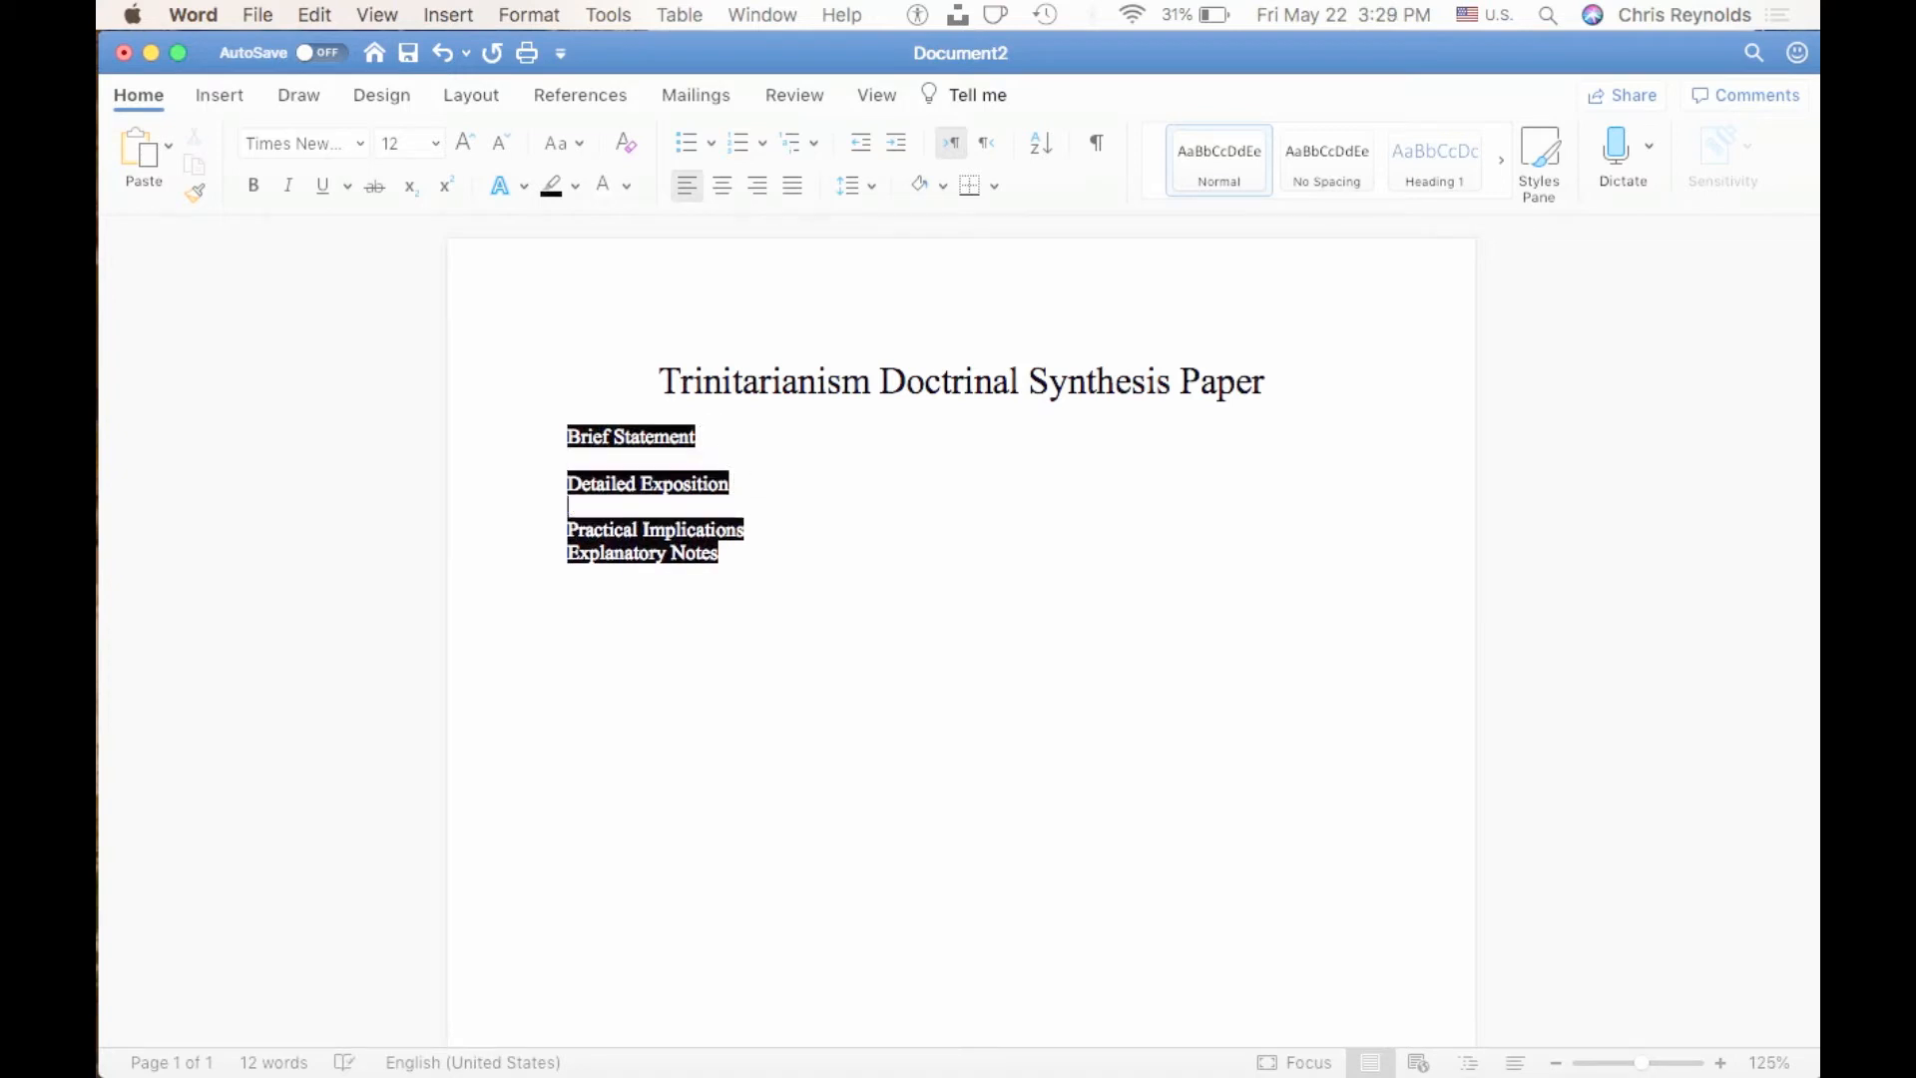
click(752, 534)
key(Return)
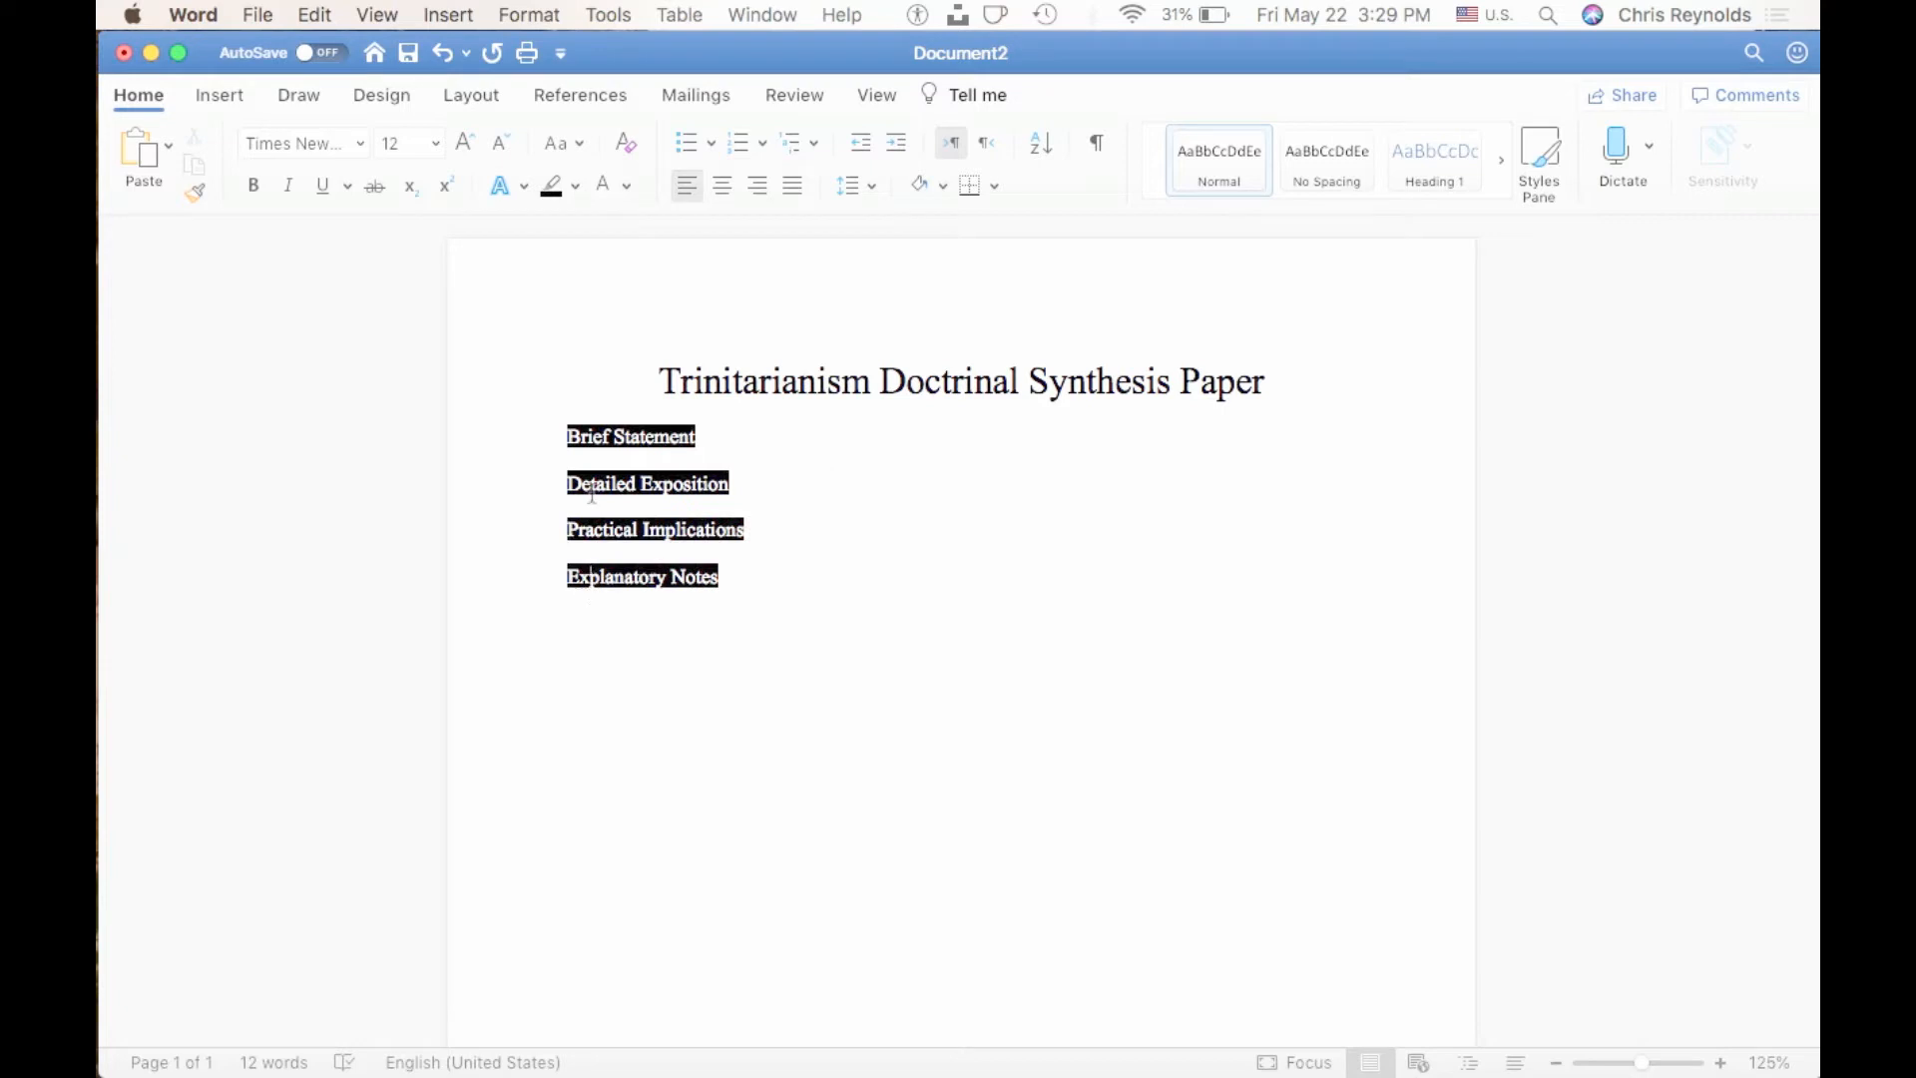
Enter the sentence "This is my brief statement." beneath the "Brief Statement" heading.
click(581, 455)
text(This is my brief statement.)
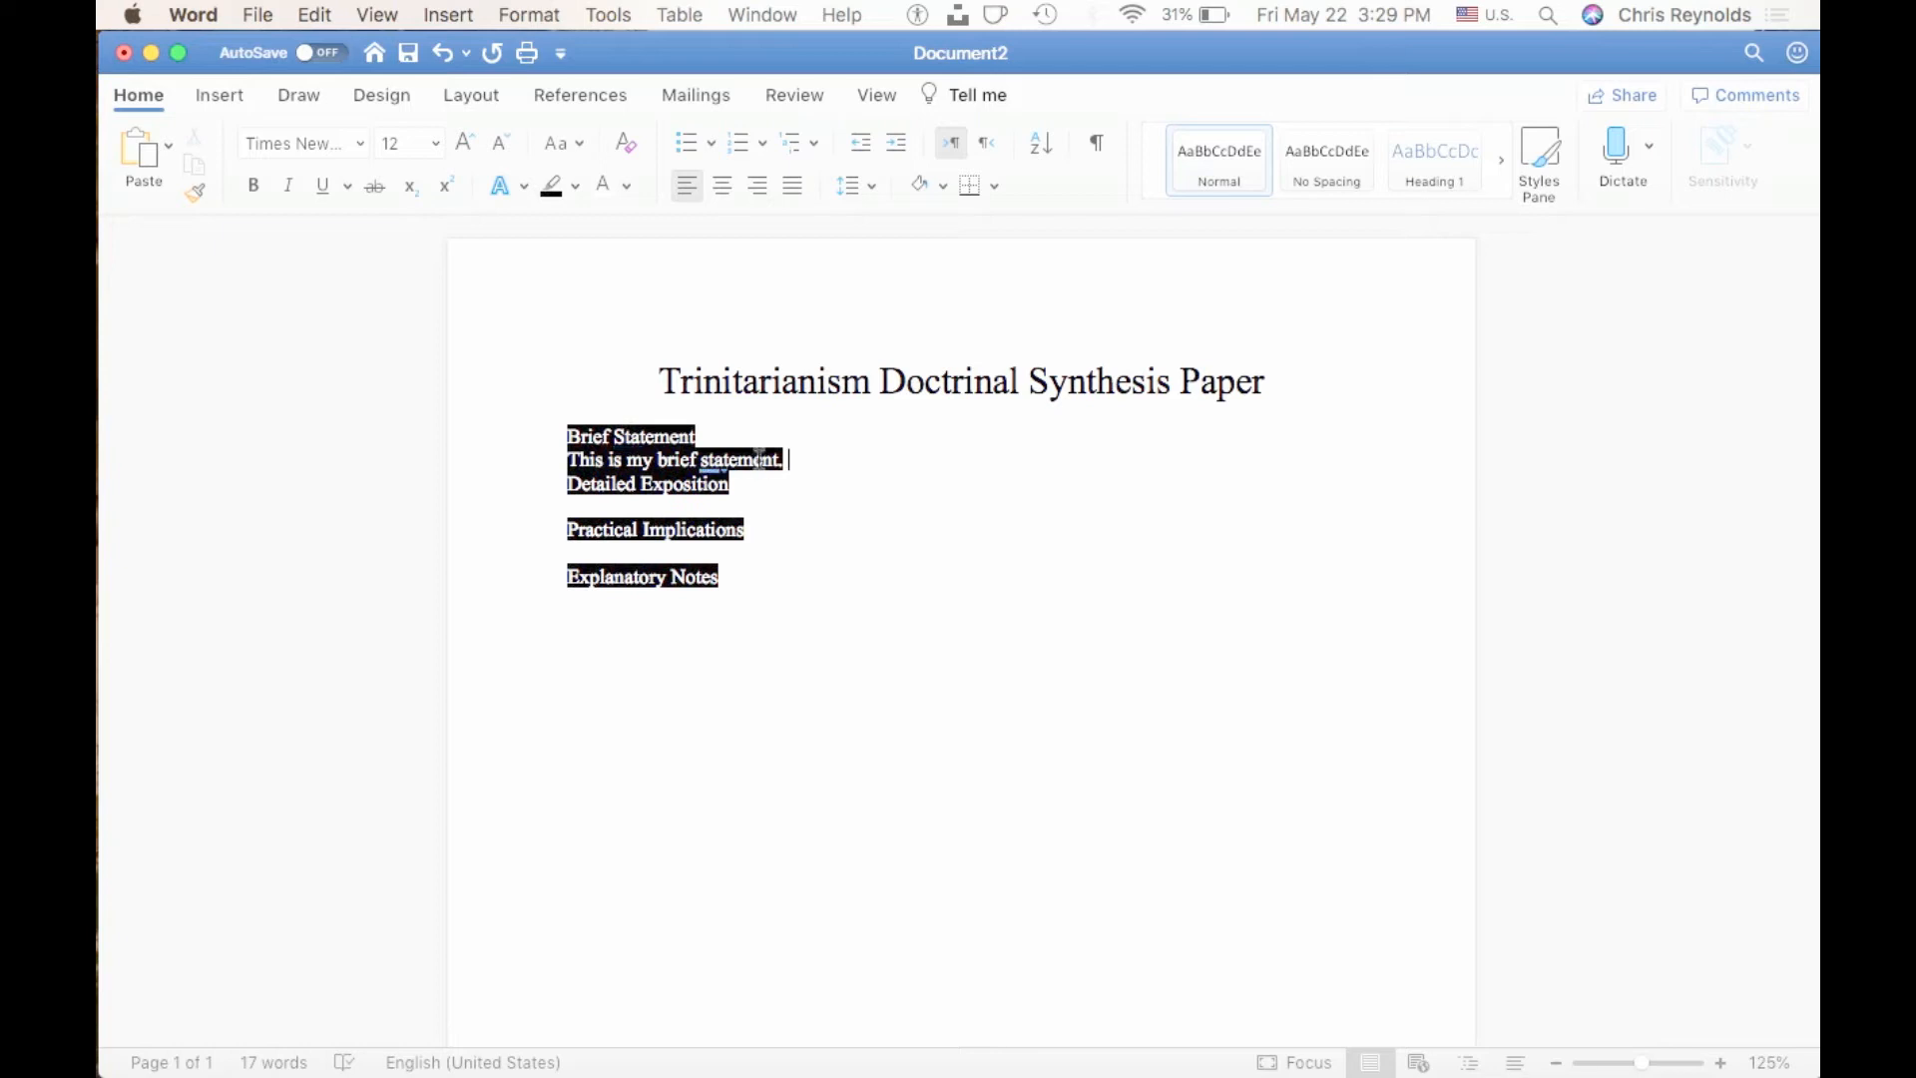
Format the sentence under "Brief Statement" as black text without highlighting, and add a blank line below it.
drag(788, 459, 556, 458)
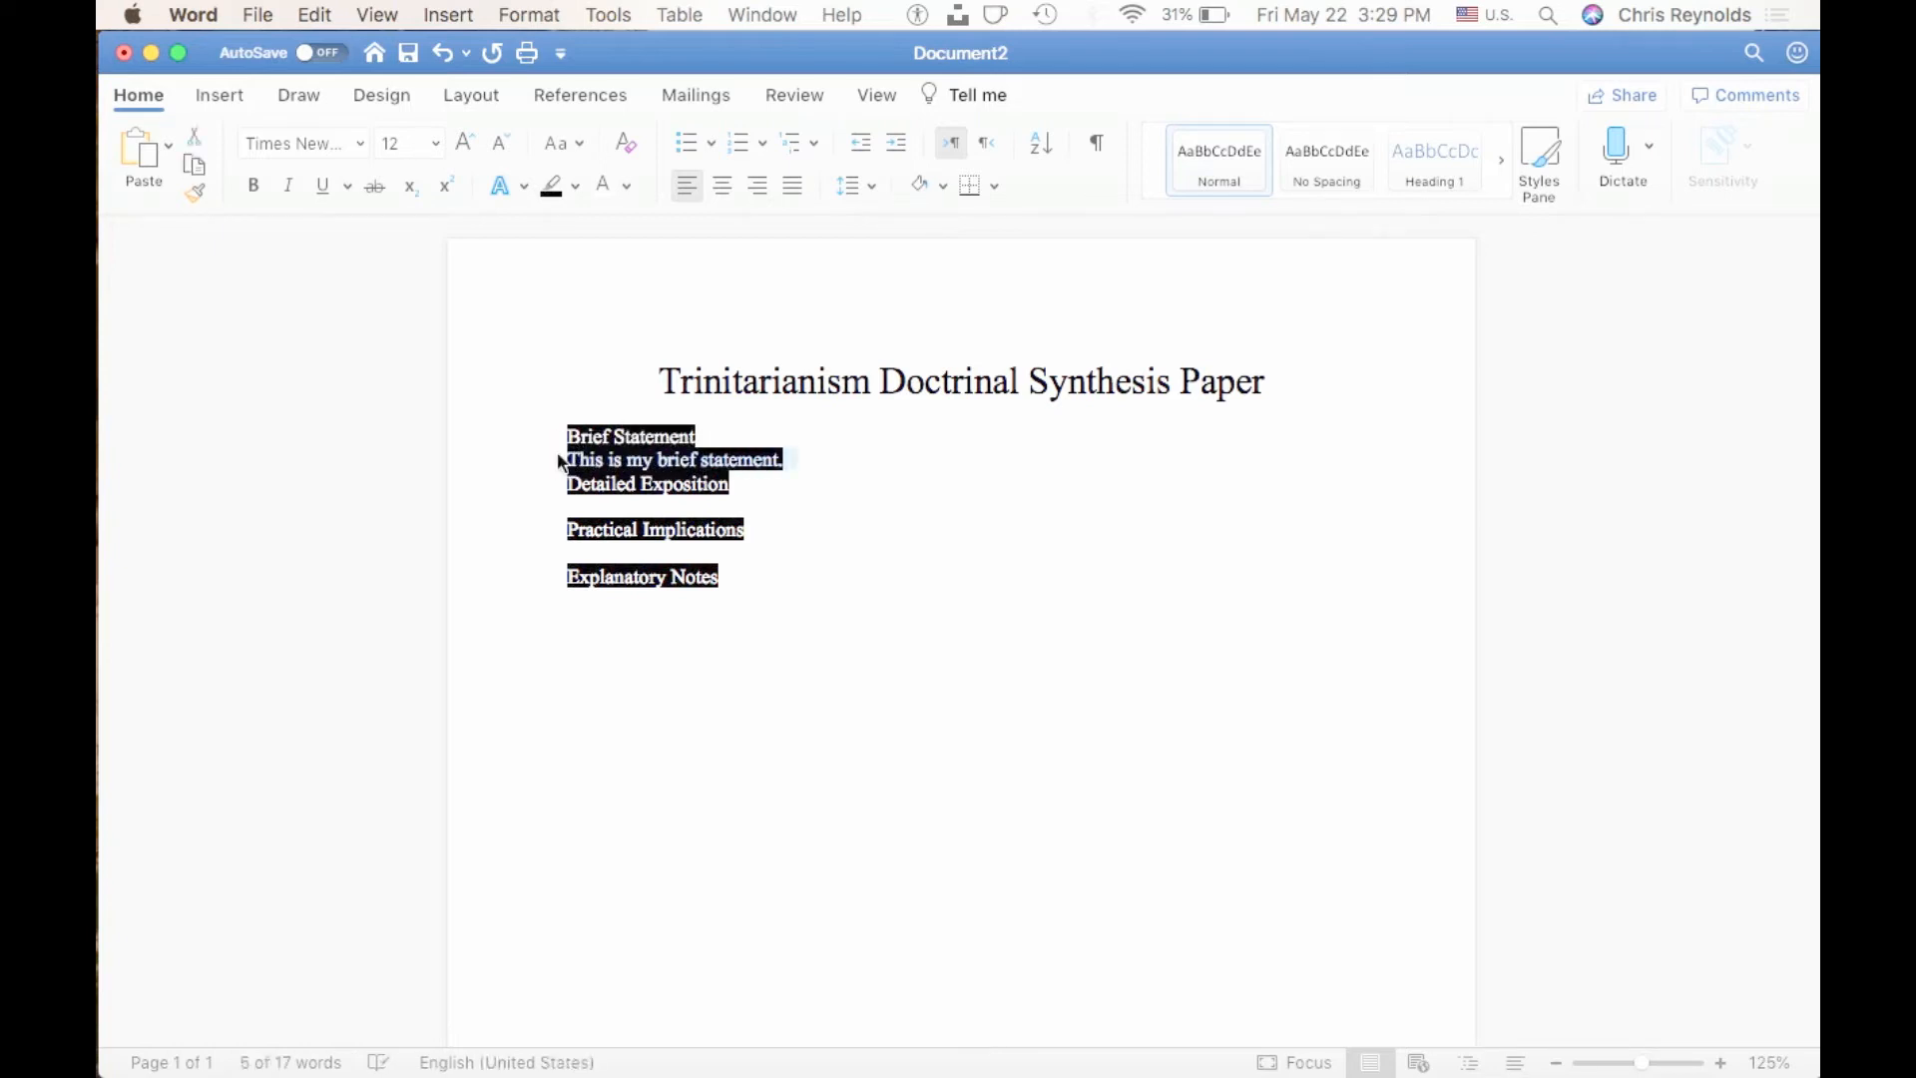
click(629, 187)
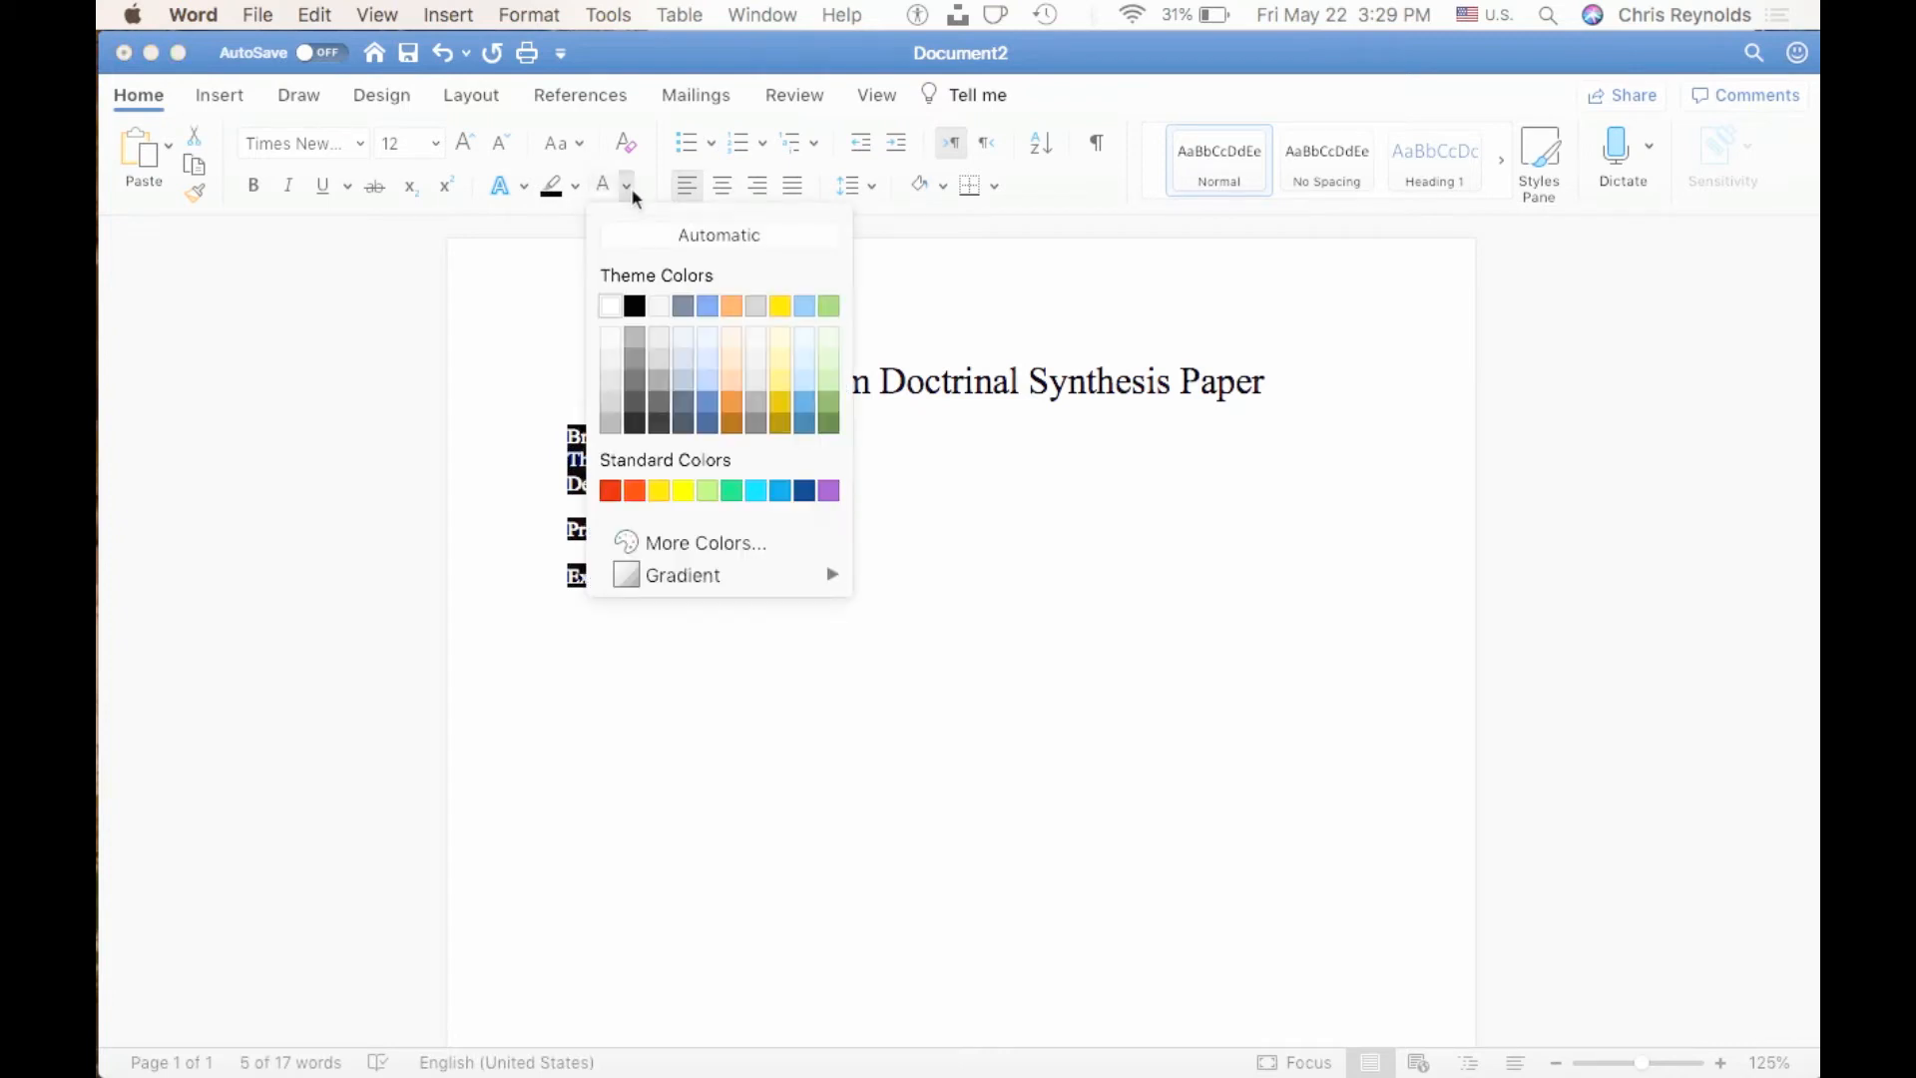
click(642, 302)
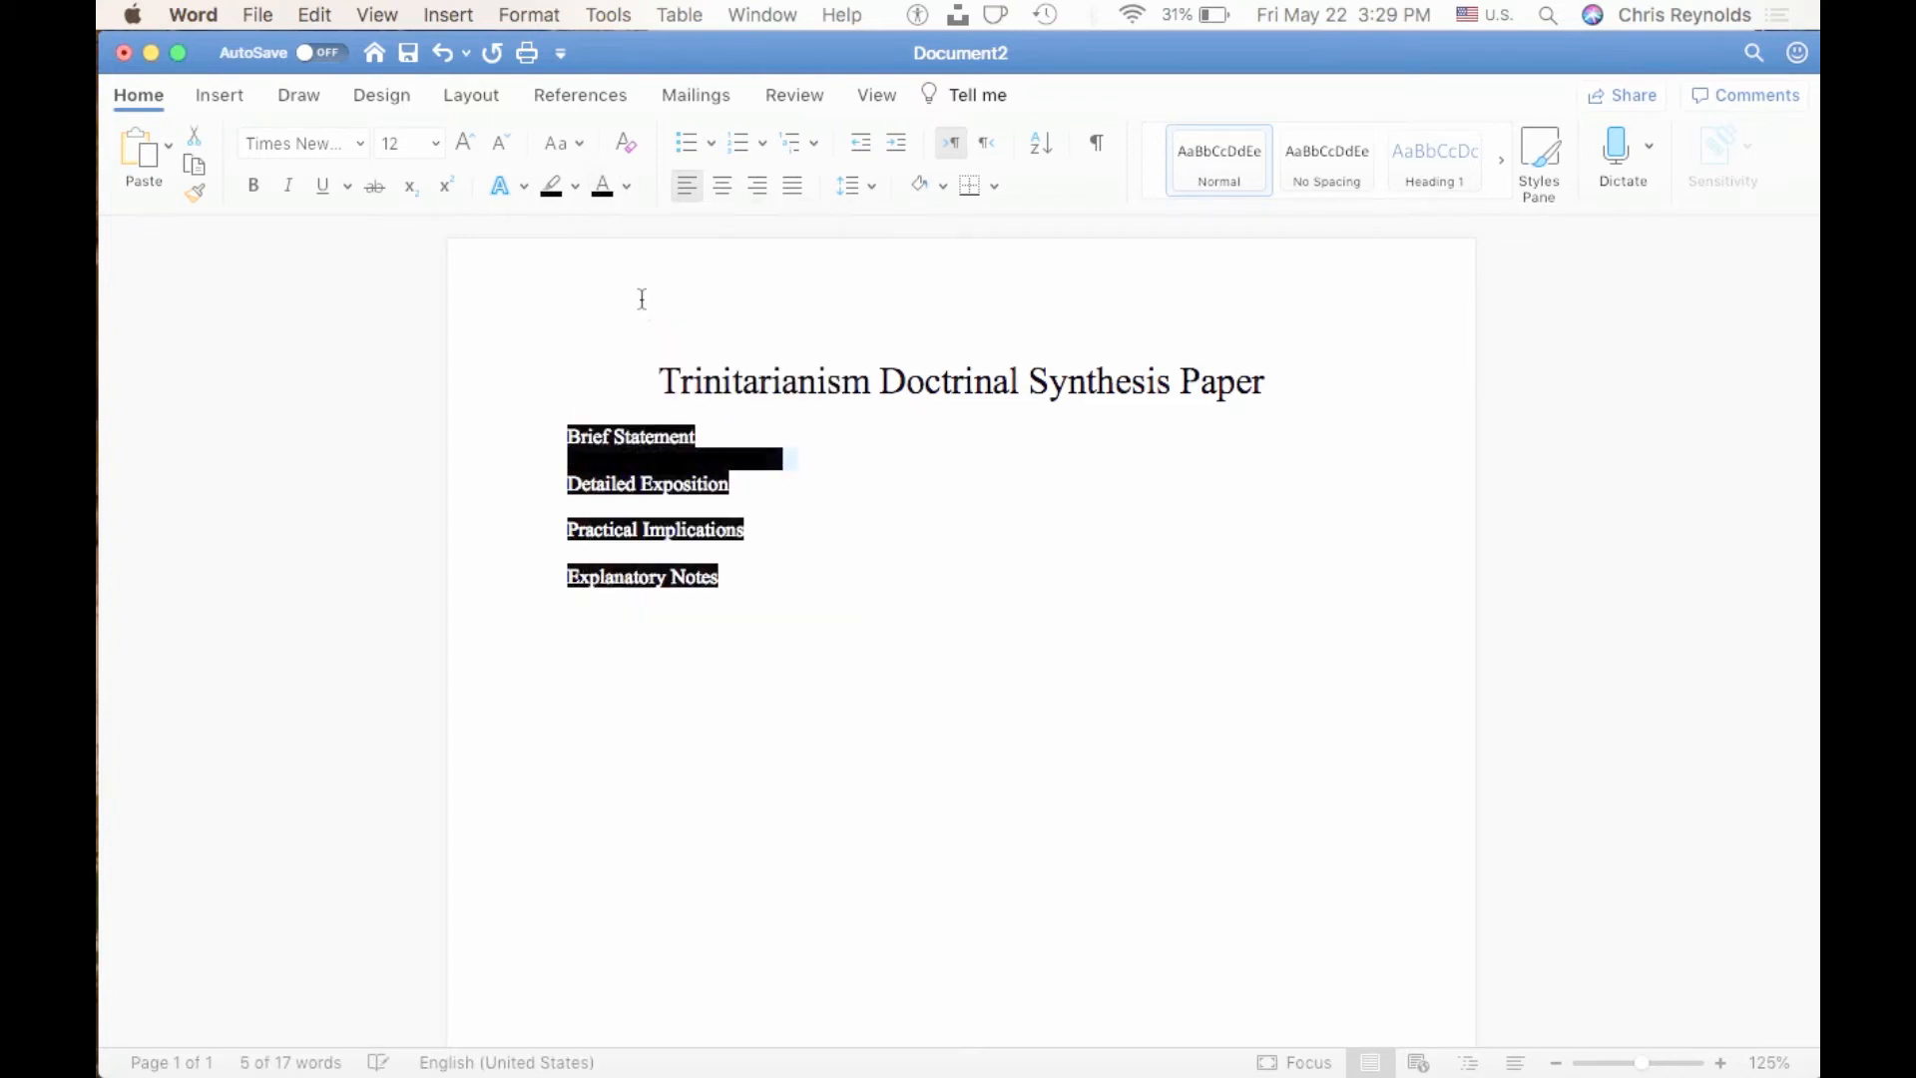
click(576, 188)
click(596, 227)
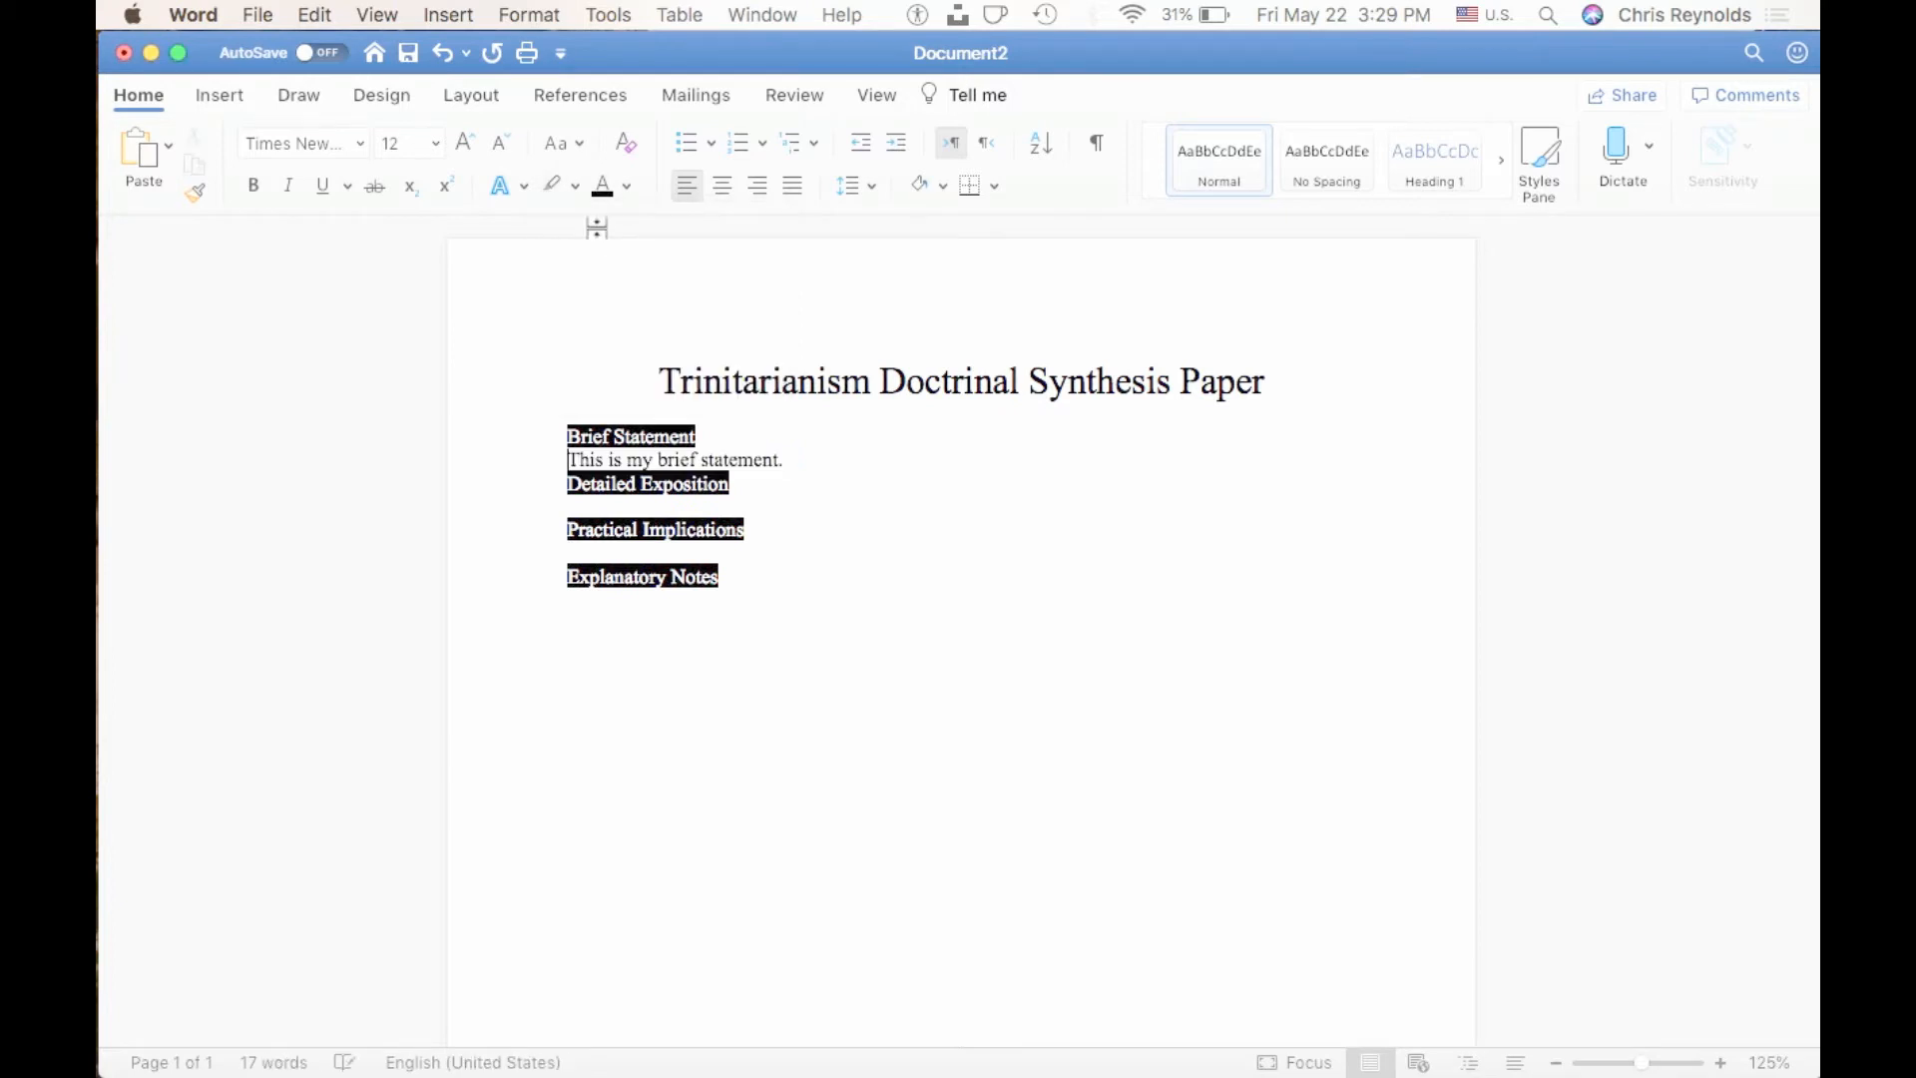
click(821, 459)
key(Return)
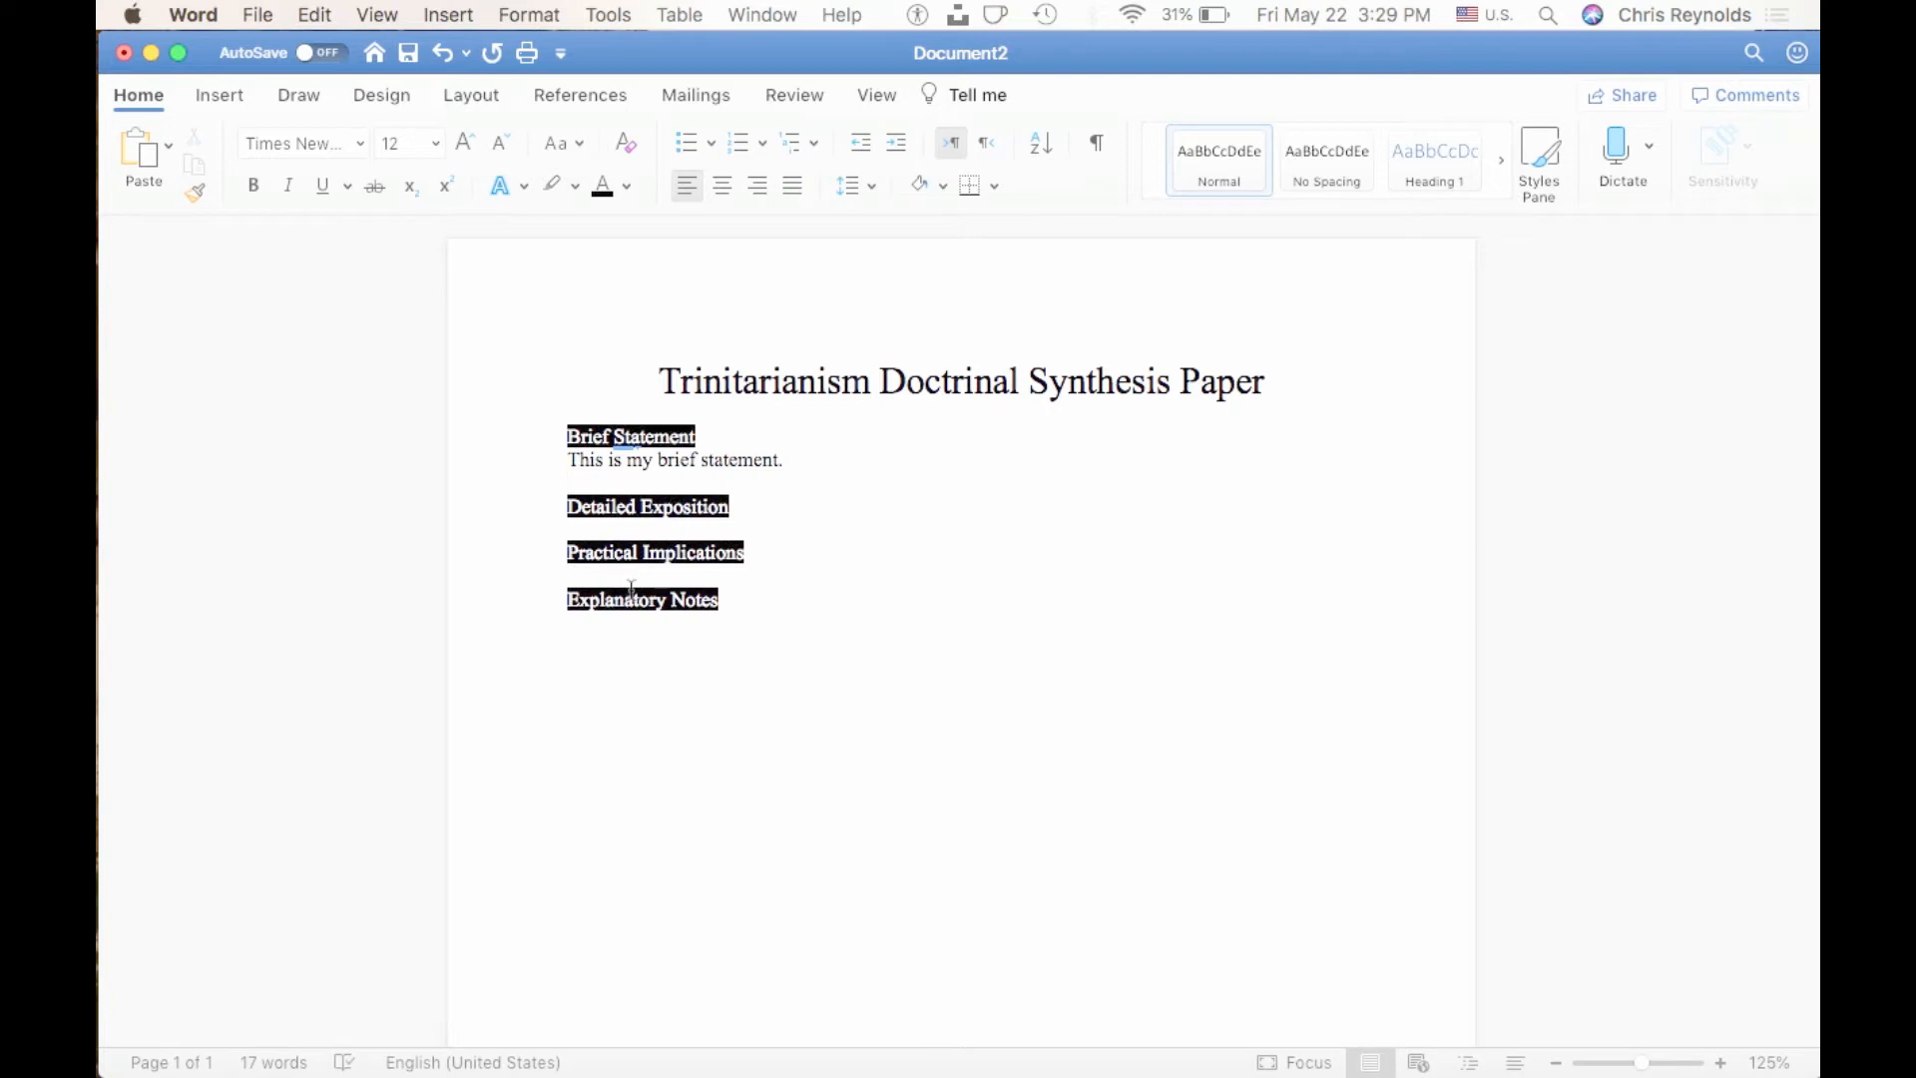
click(793, 462)
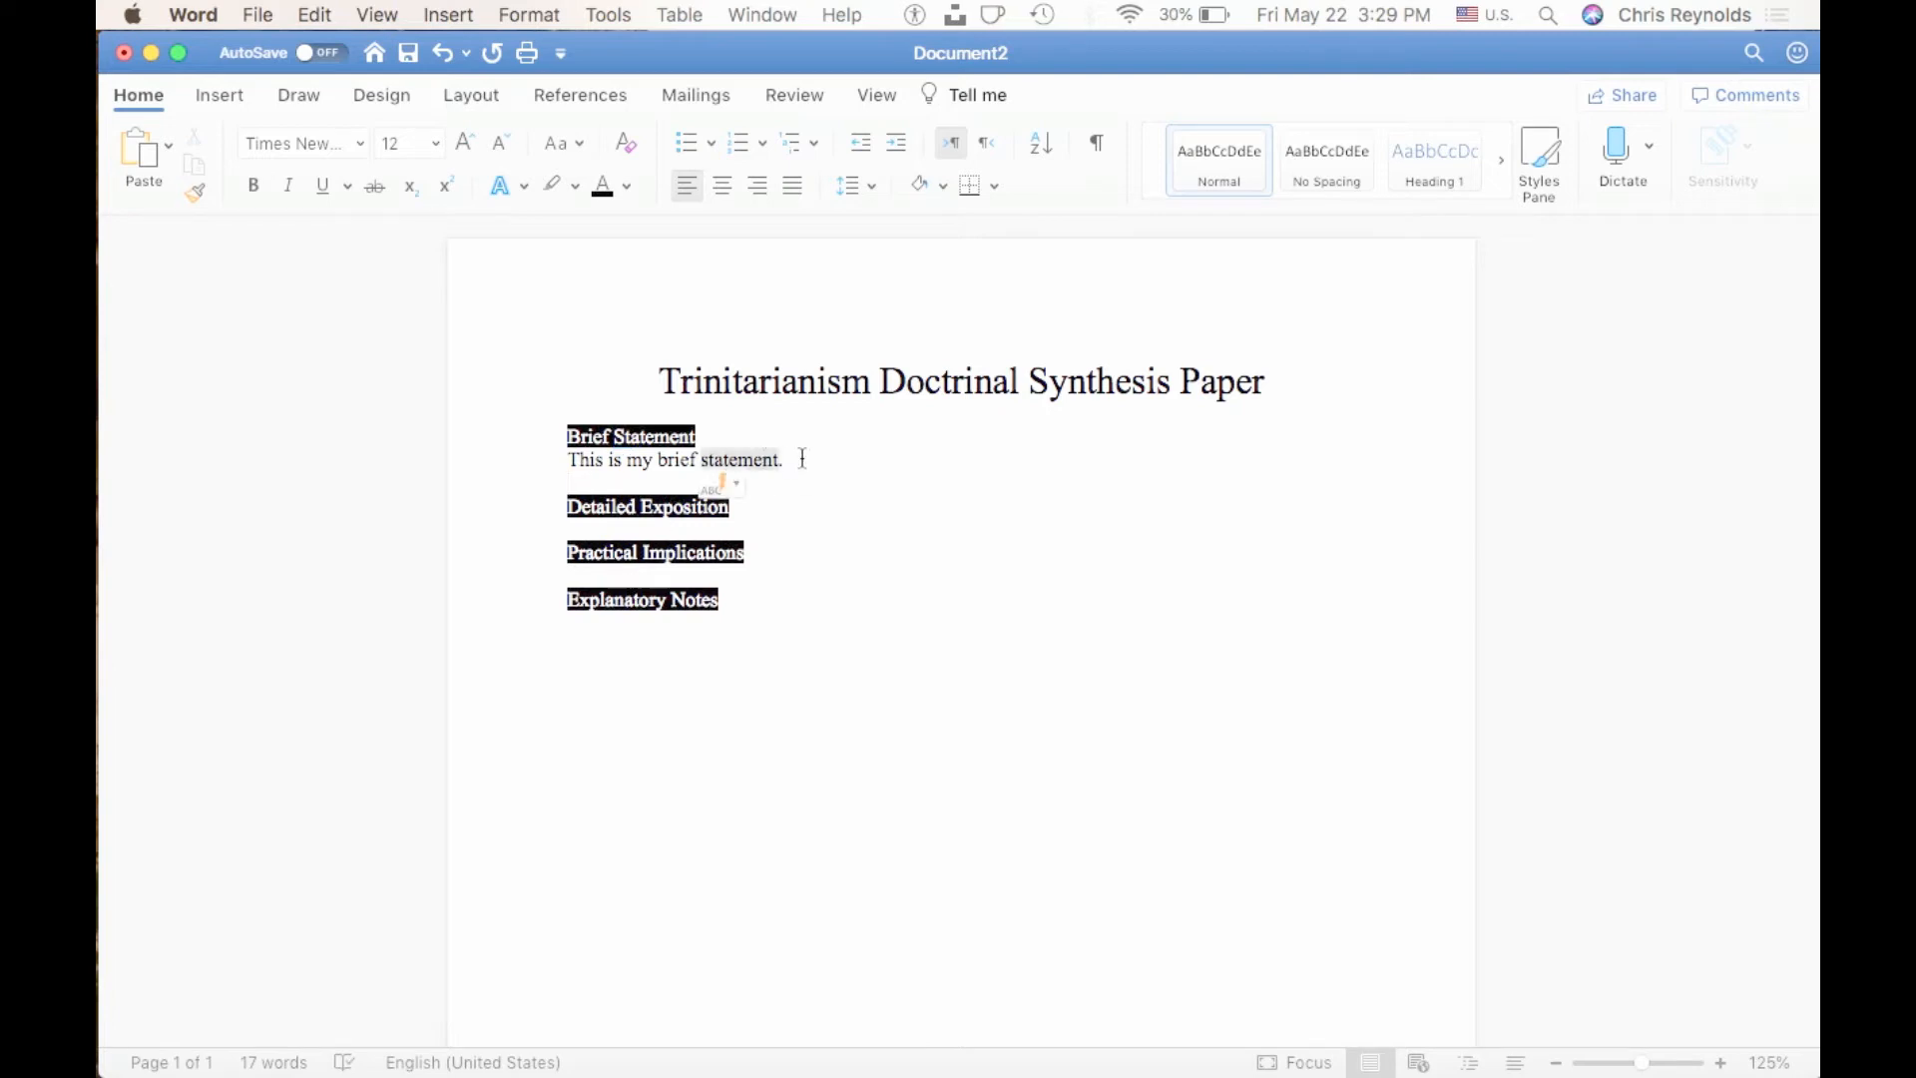
click(786, 457)
Enter the placeholder "dasdoisdiousd" under "Detailed Exposition" and "asdlfkjasldkfj" under "Practical Implications", each followed by a blank line.
click(634, 537)
text(dasdoisdiousd)
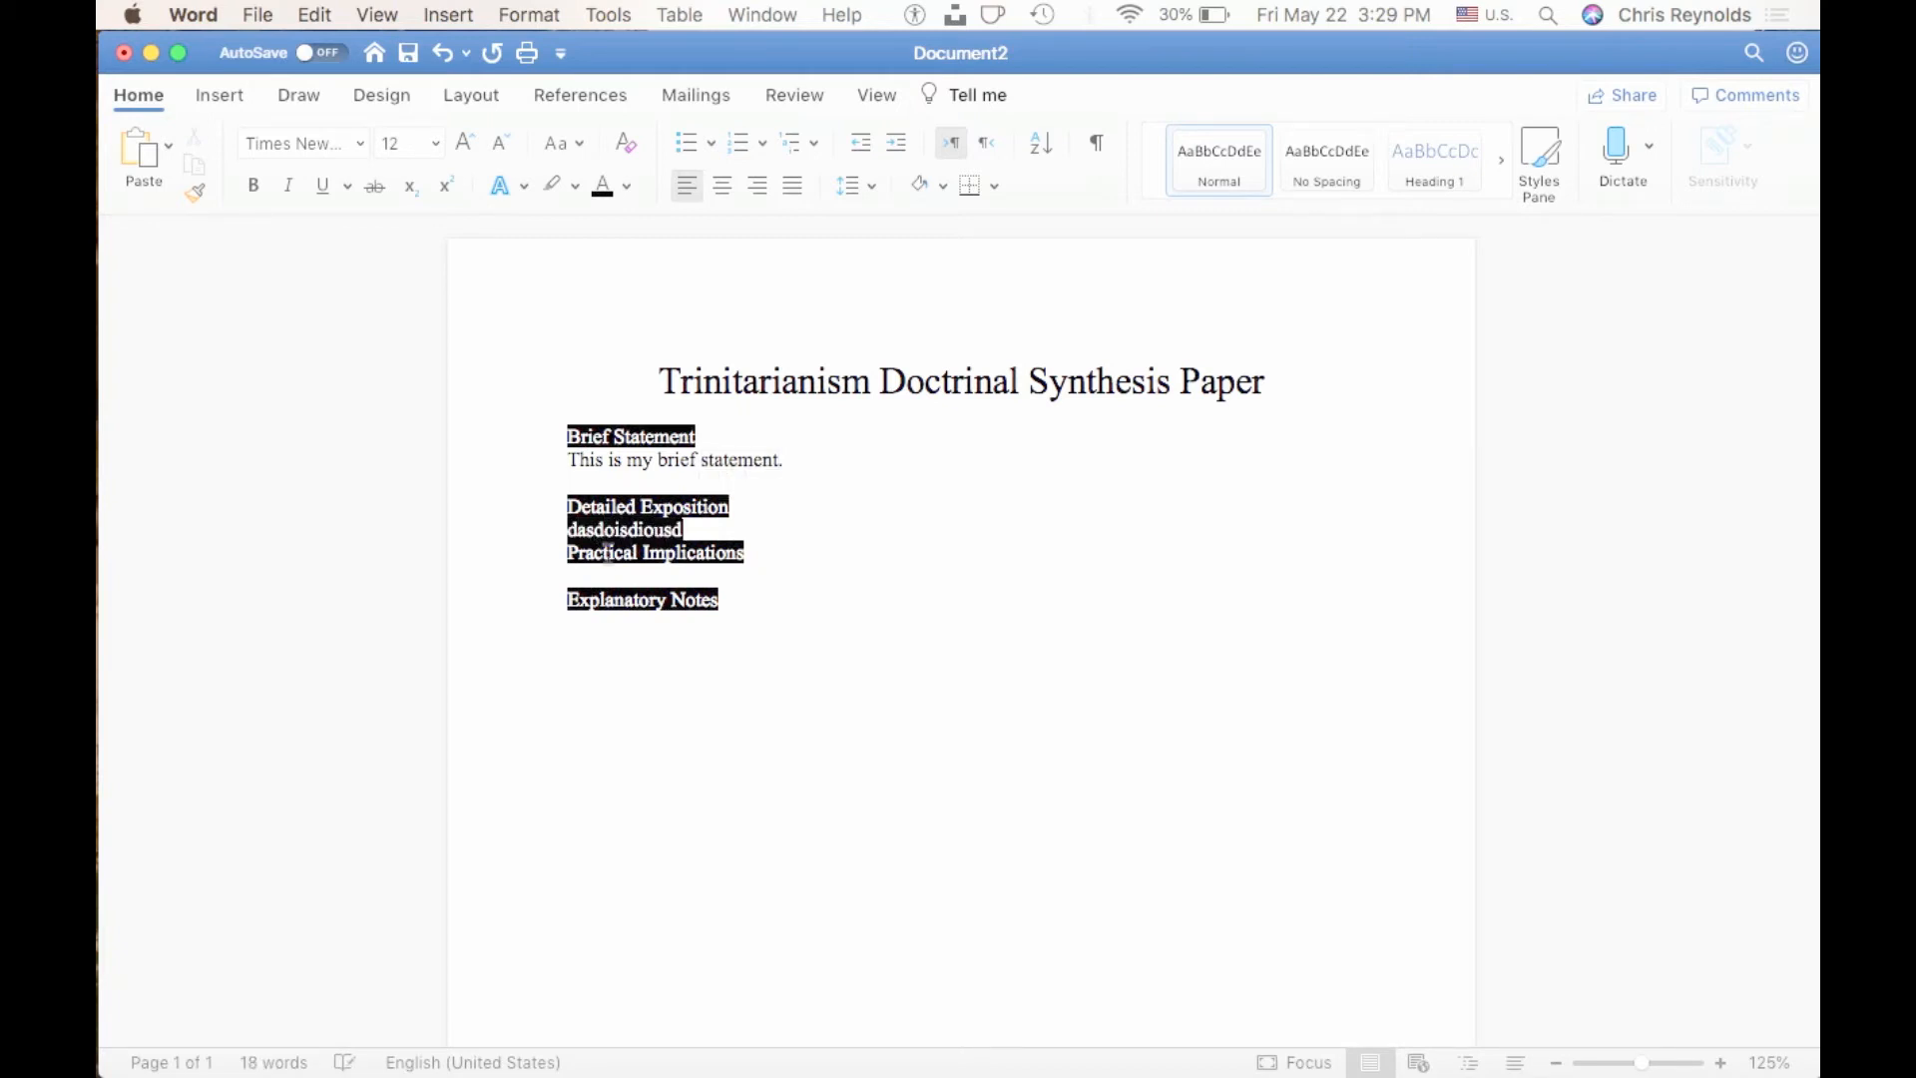
key(Return)
click(589, 599)
text(asdlfk)
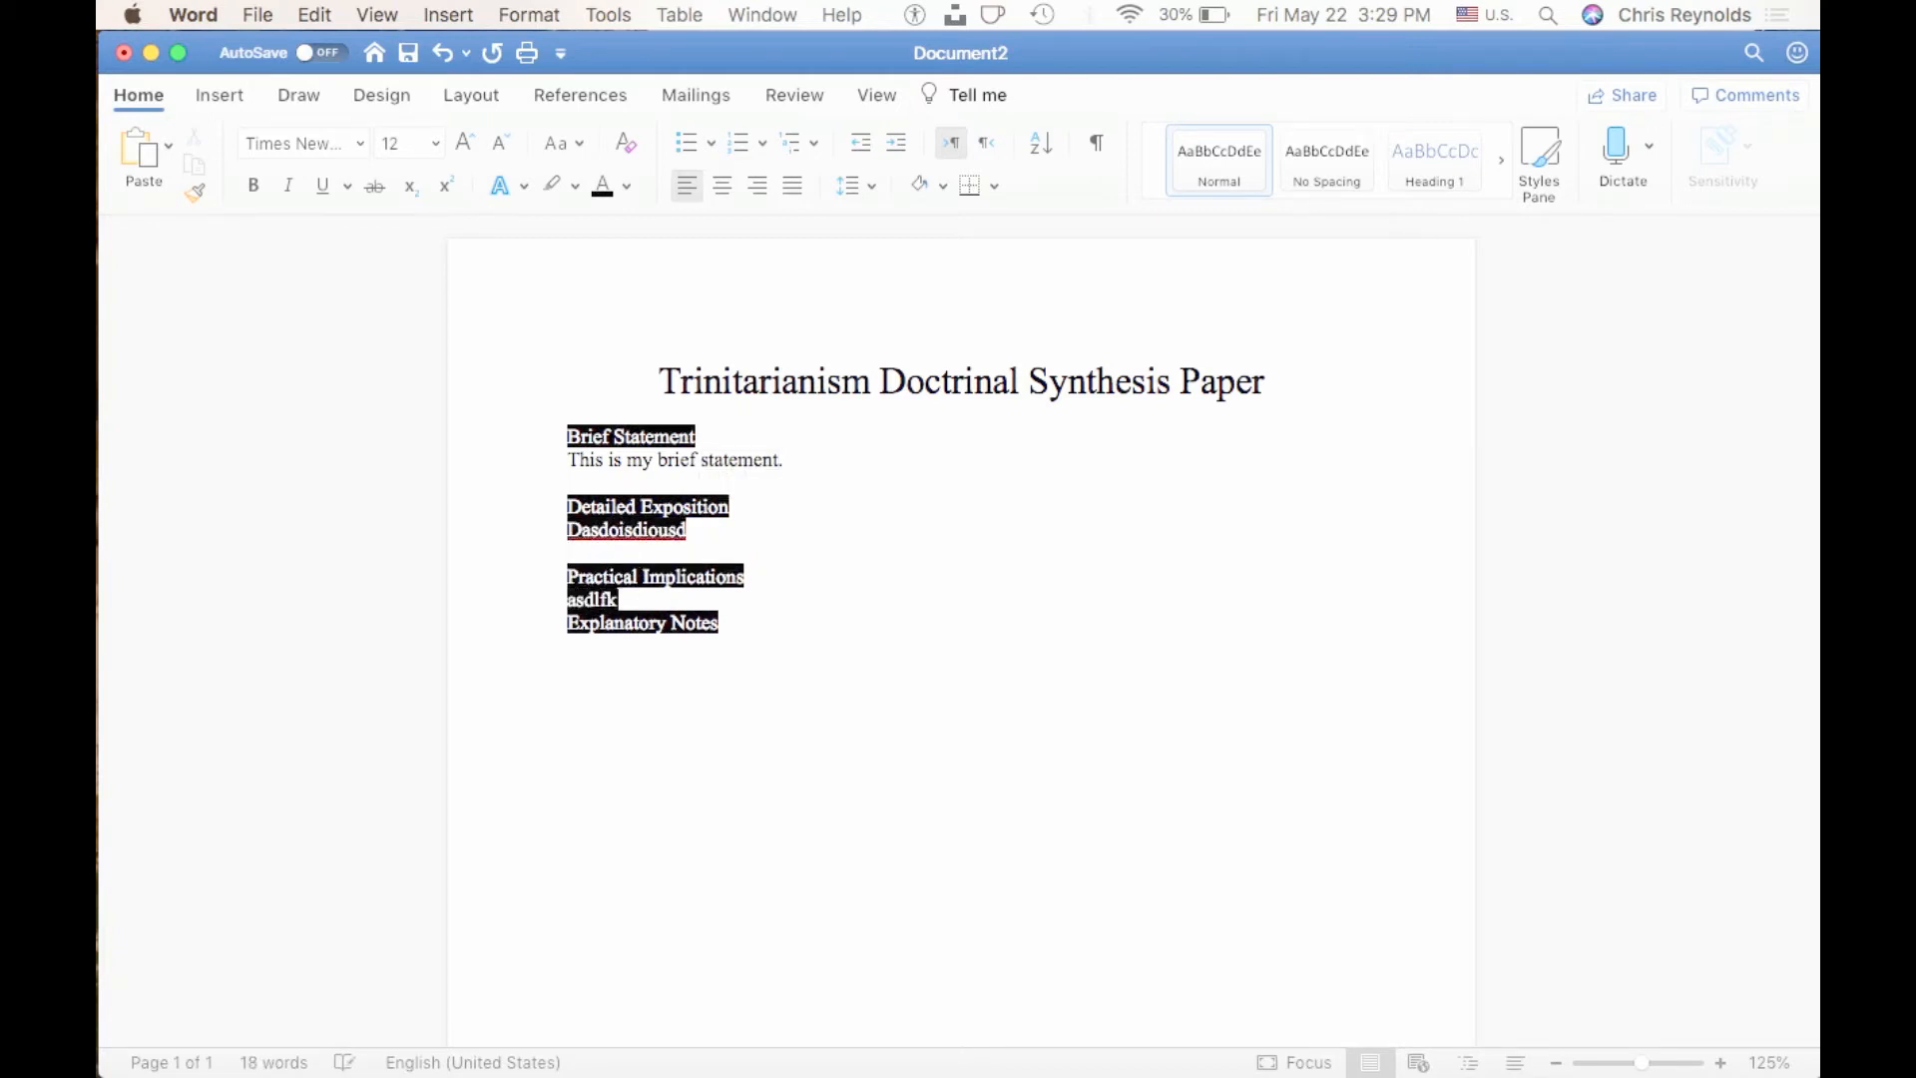
text(jasldkfj)
key(Return)
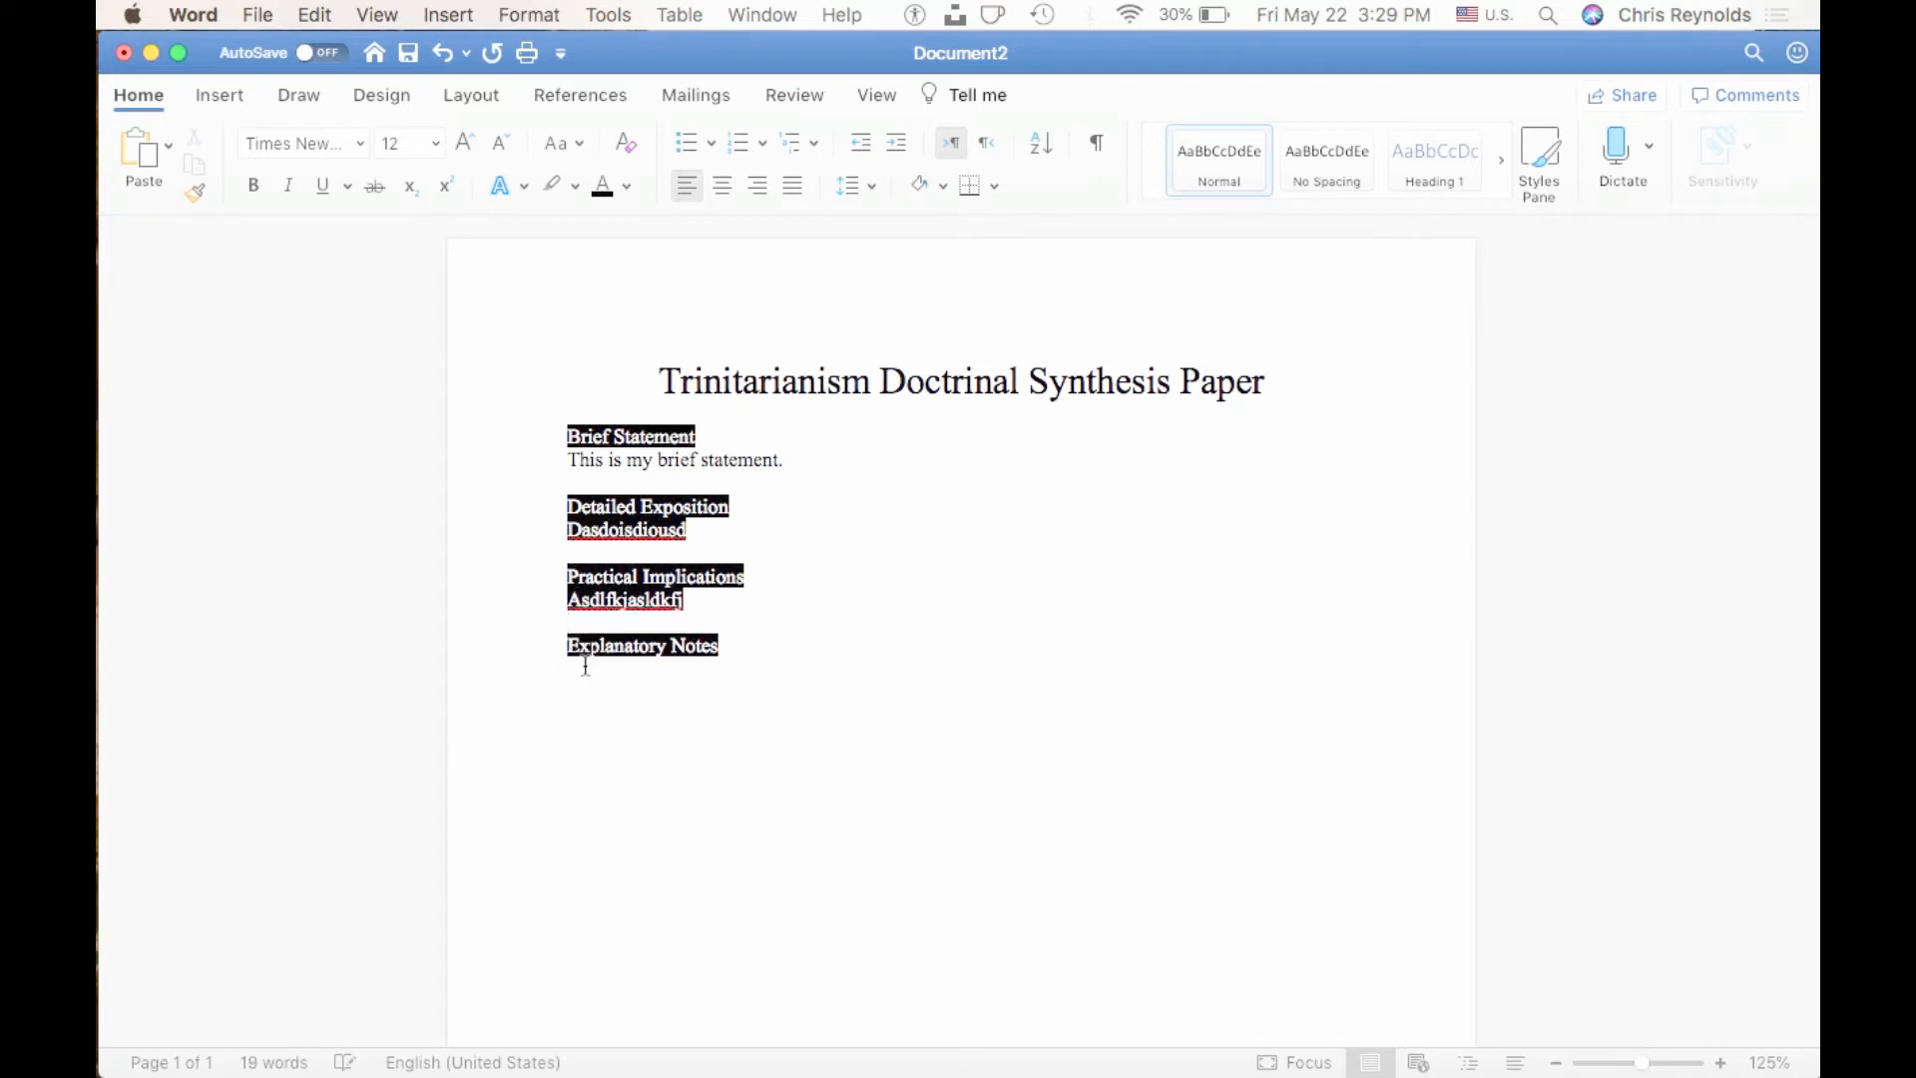
click(761, 638)
key(Return)
text(ldkfj)
key(BackSpace)
key(BackSpace)
key(BackSpace)
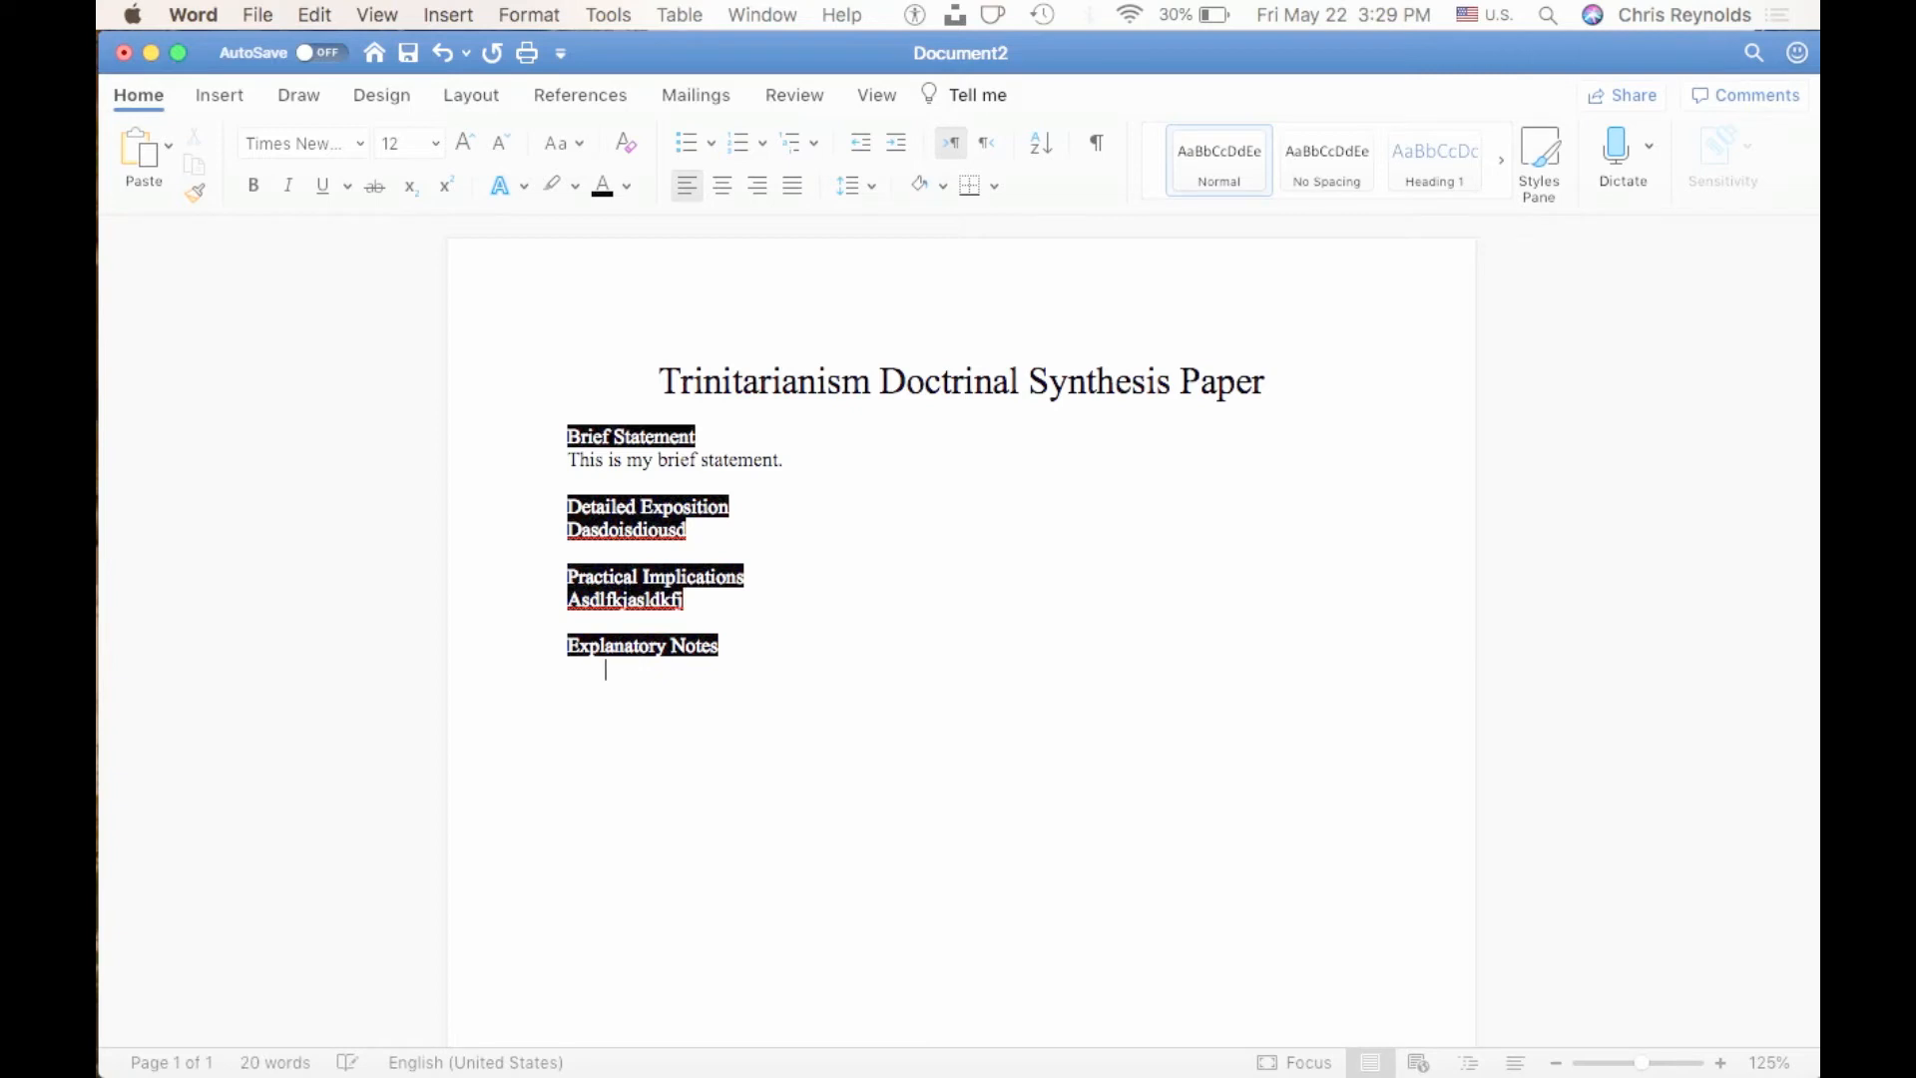
key(BackSpace)
key(BackSpace)
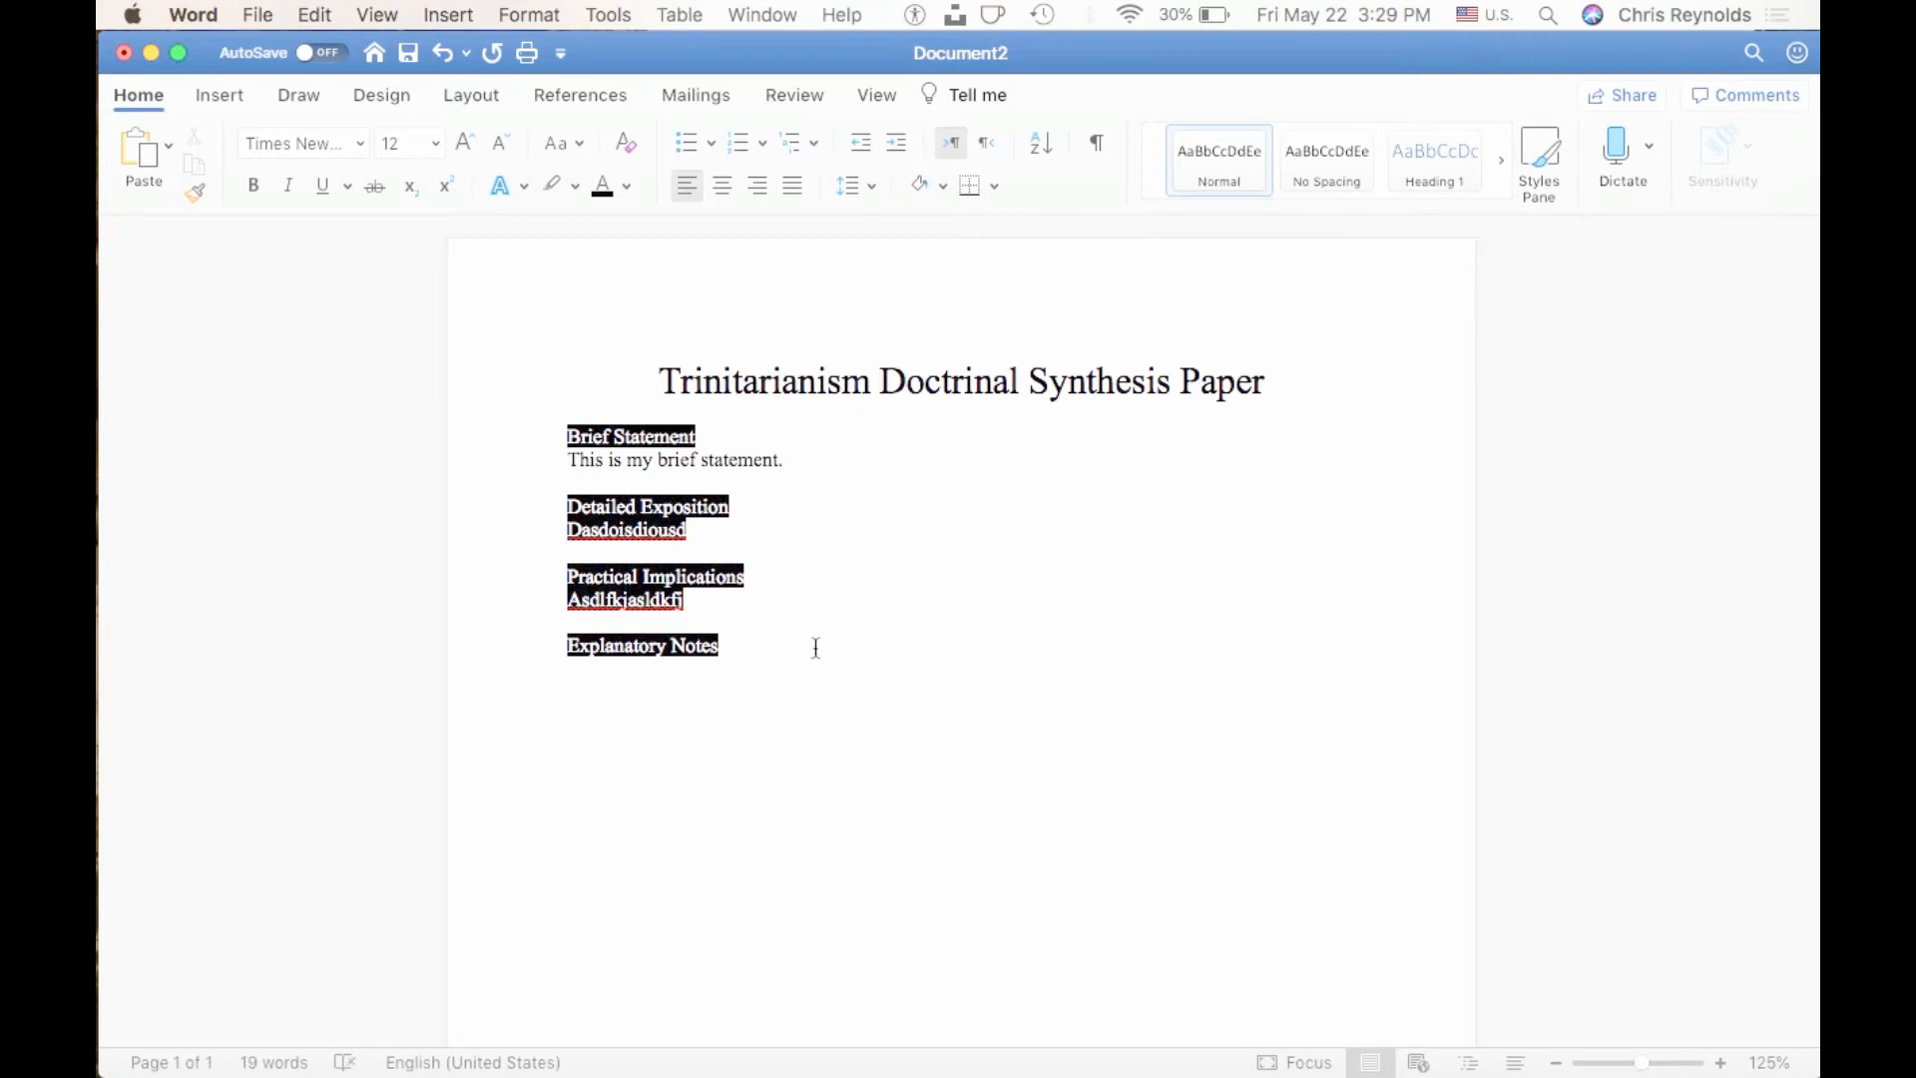
Copy the formatting of the "Brief Statement" sentence onto the placeholder texts under "Detailed Exposition" and "Practical Implications" with Format Painter.
click(787, 462)
drag(787, 462, 579, 463)
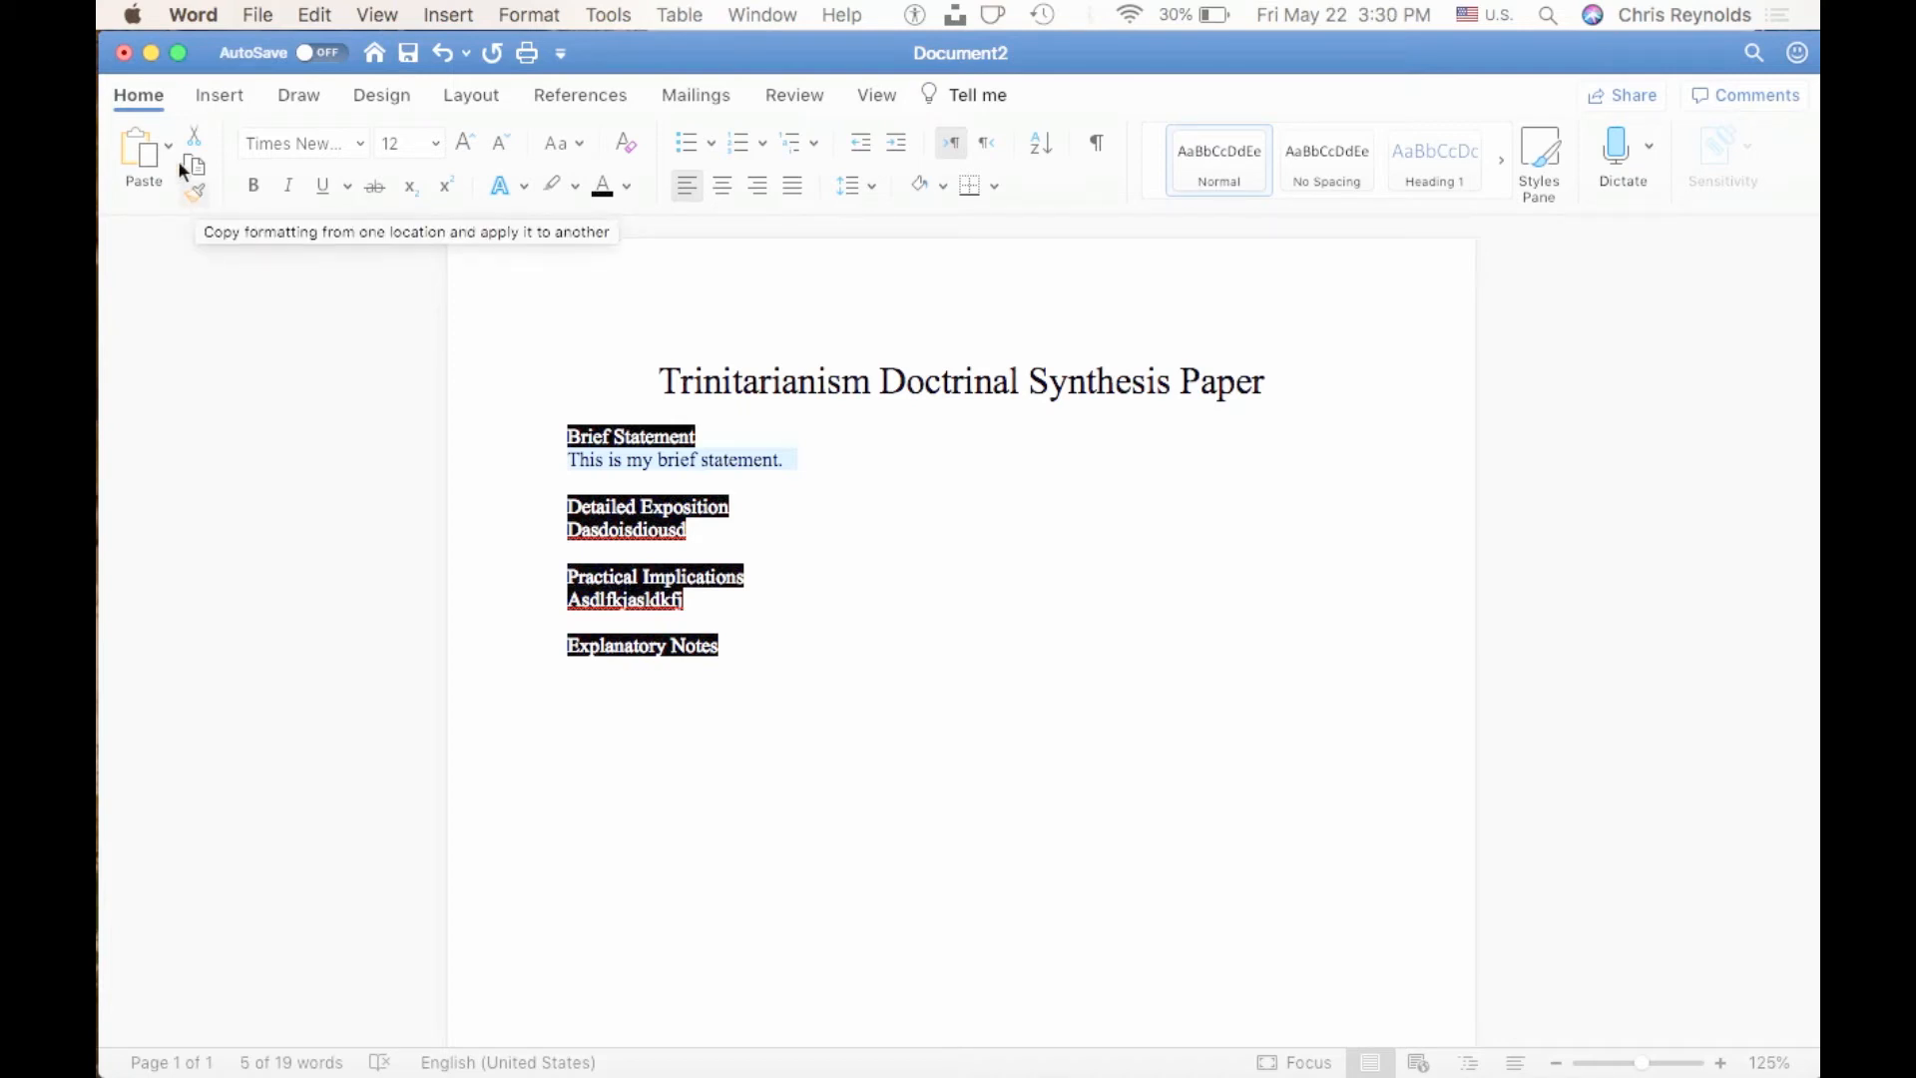
click(196, 193)
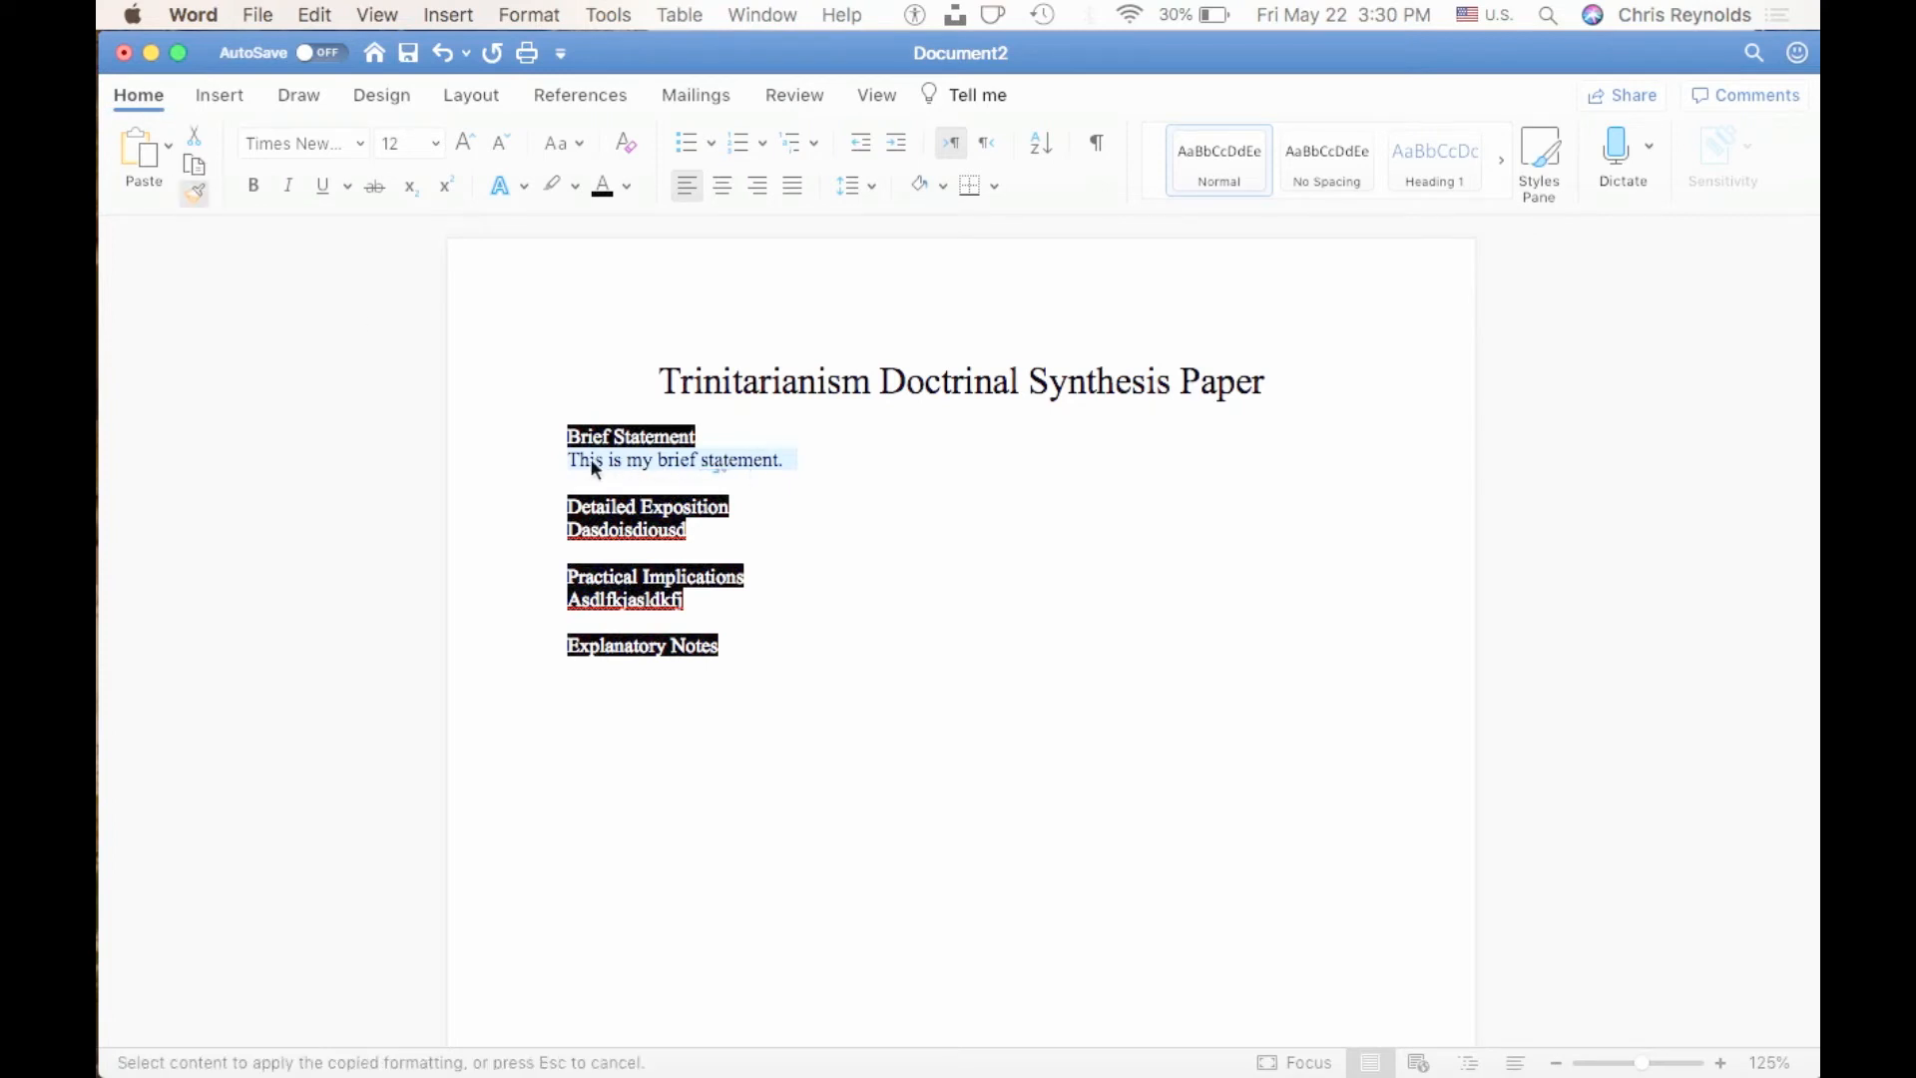
click(695, 540)
drag(696, 540, 571, 540)
drag(696, 597, 561, 601)
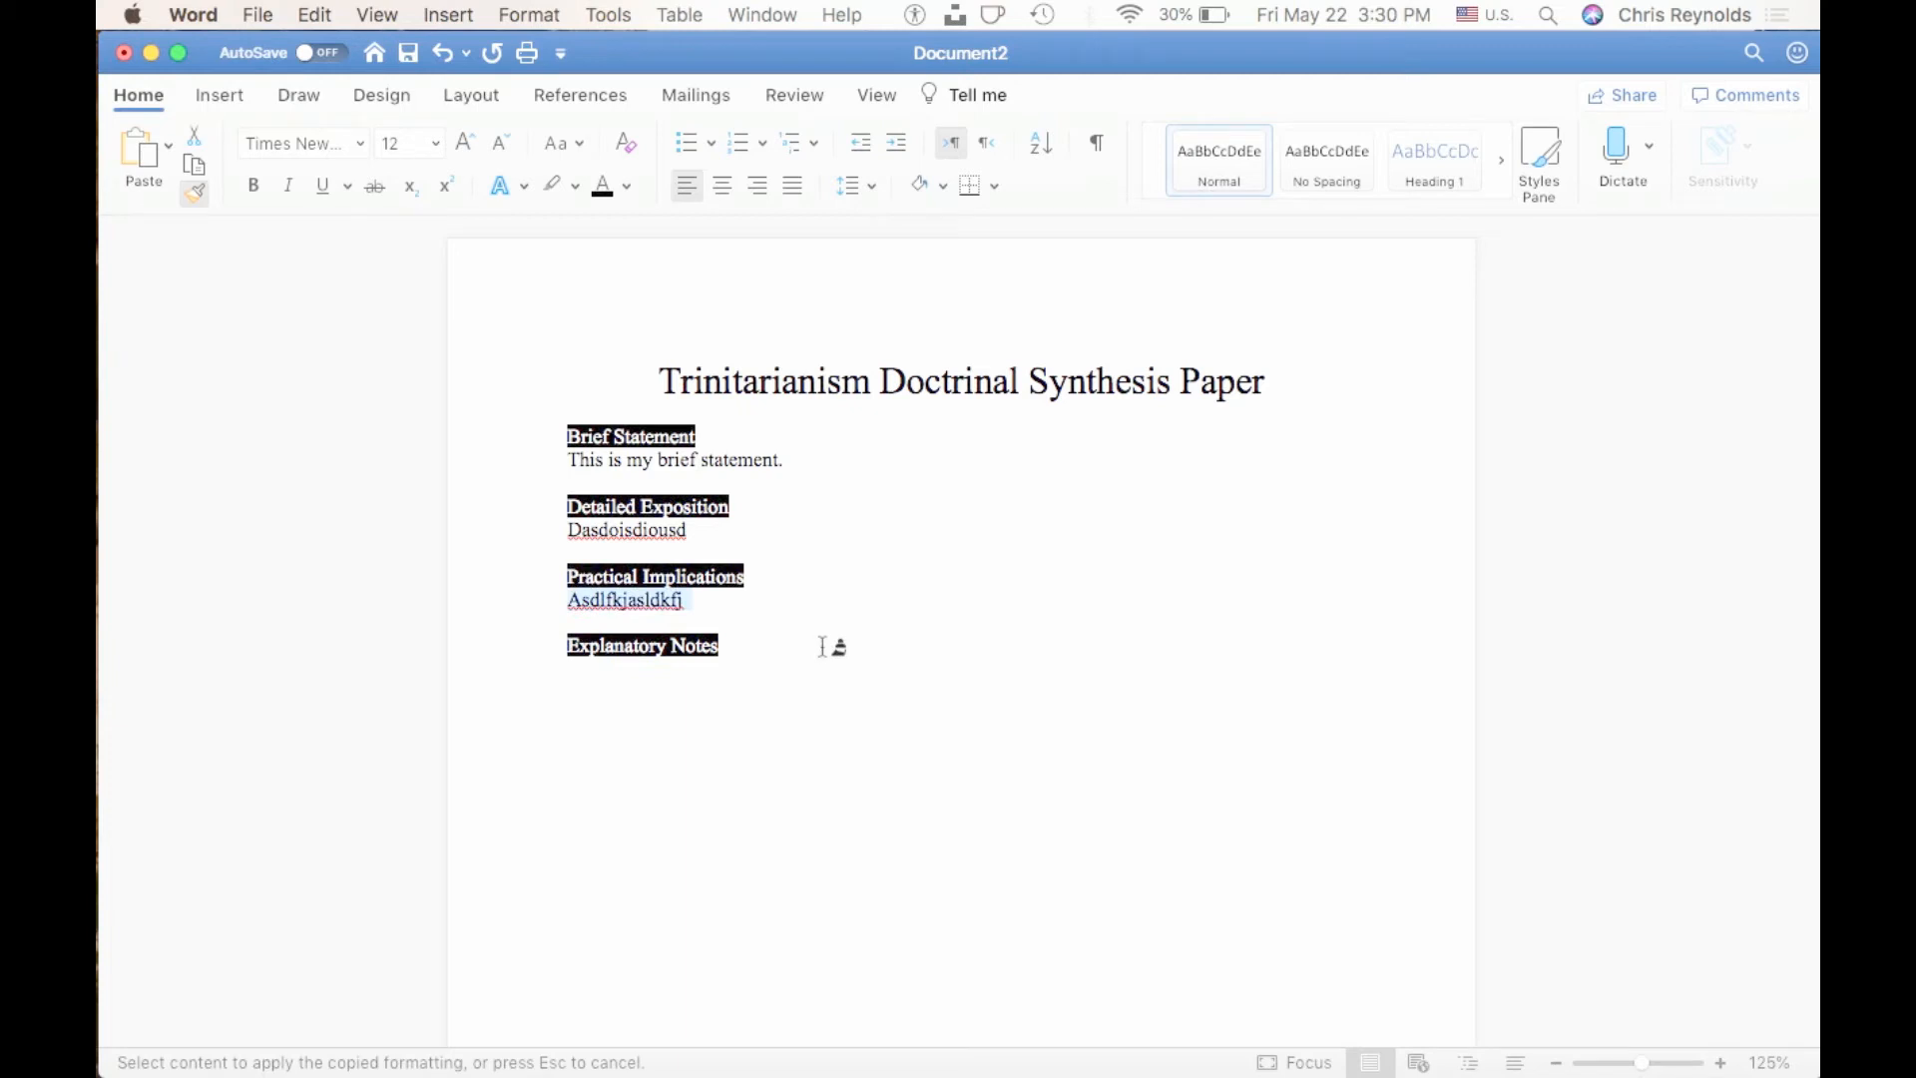
click(196, 193)
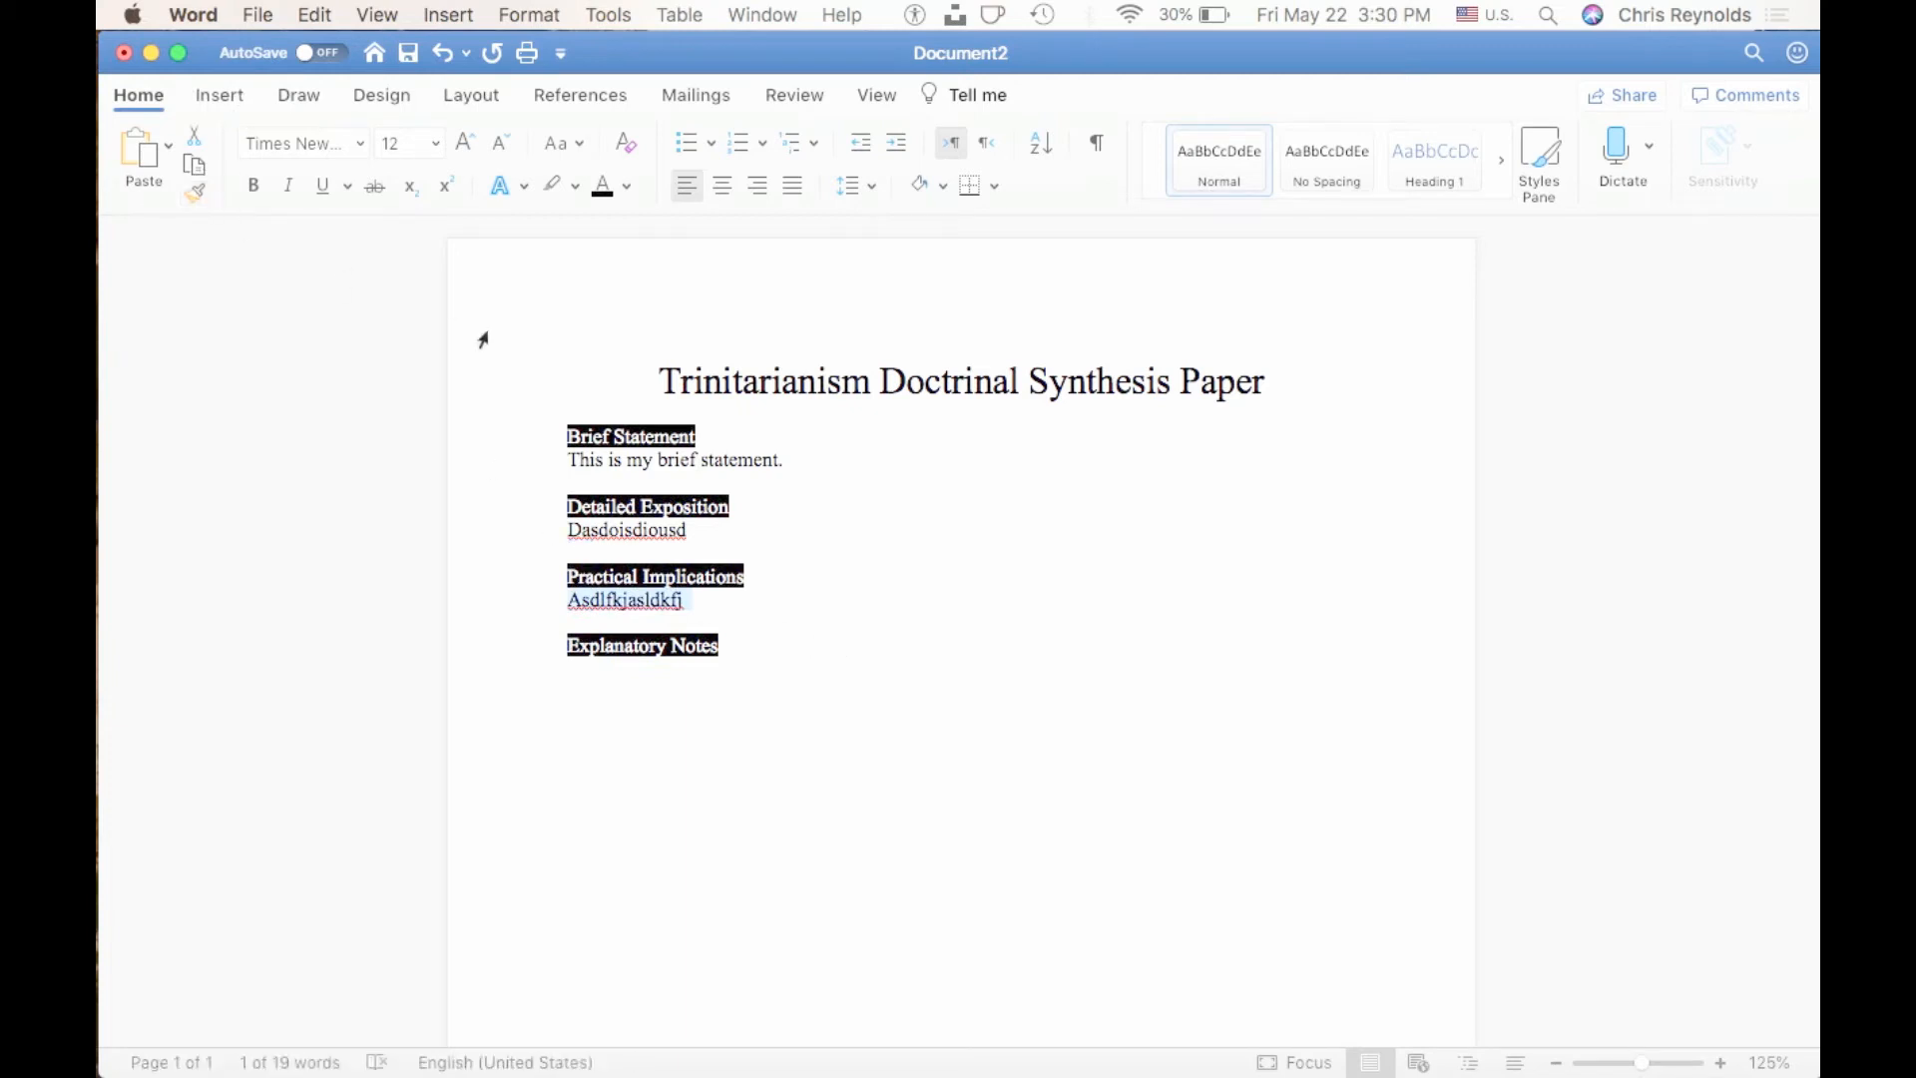
Replace the placeholder text under "Detailed Exposition" with "This is a deep thought.".
click(619, 466)
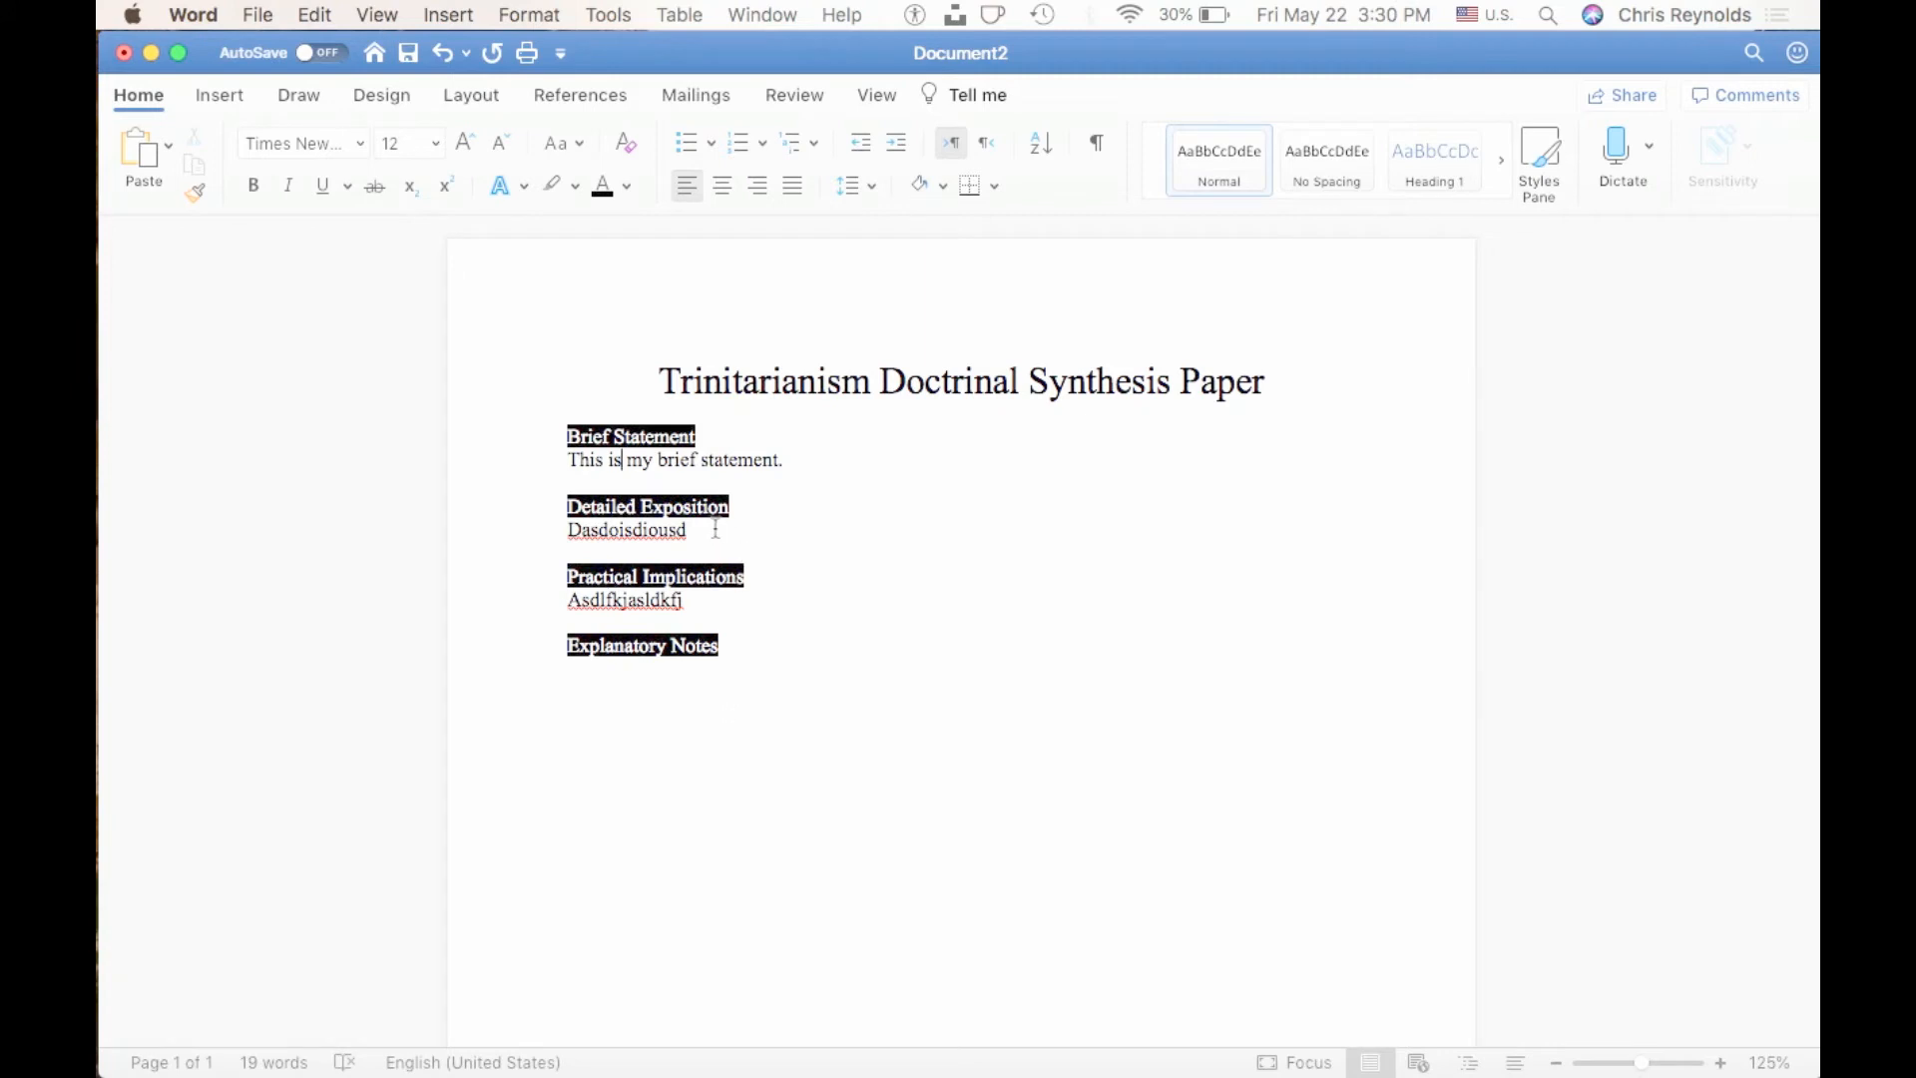
drag(719, 531, 566, 531)
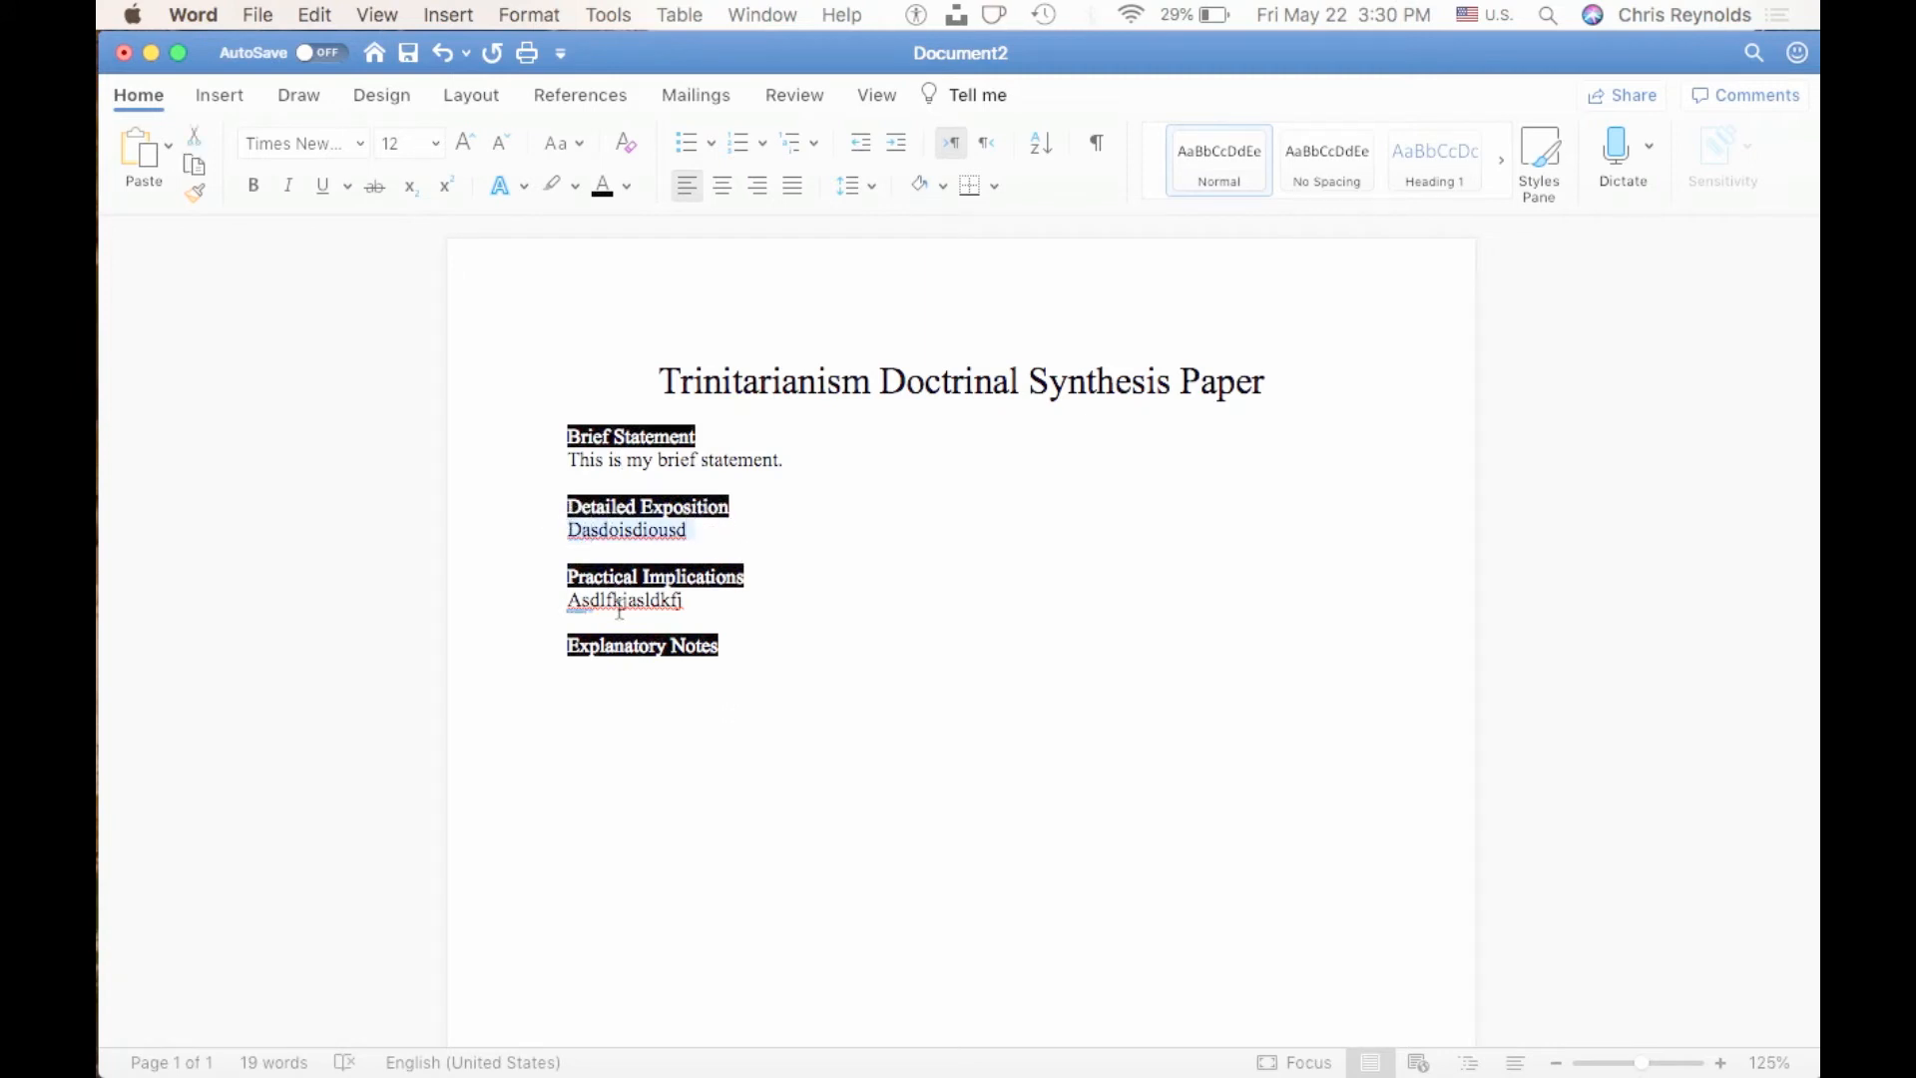
text(This )
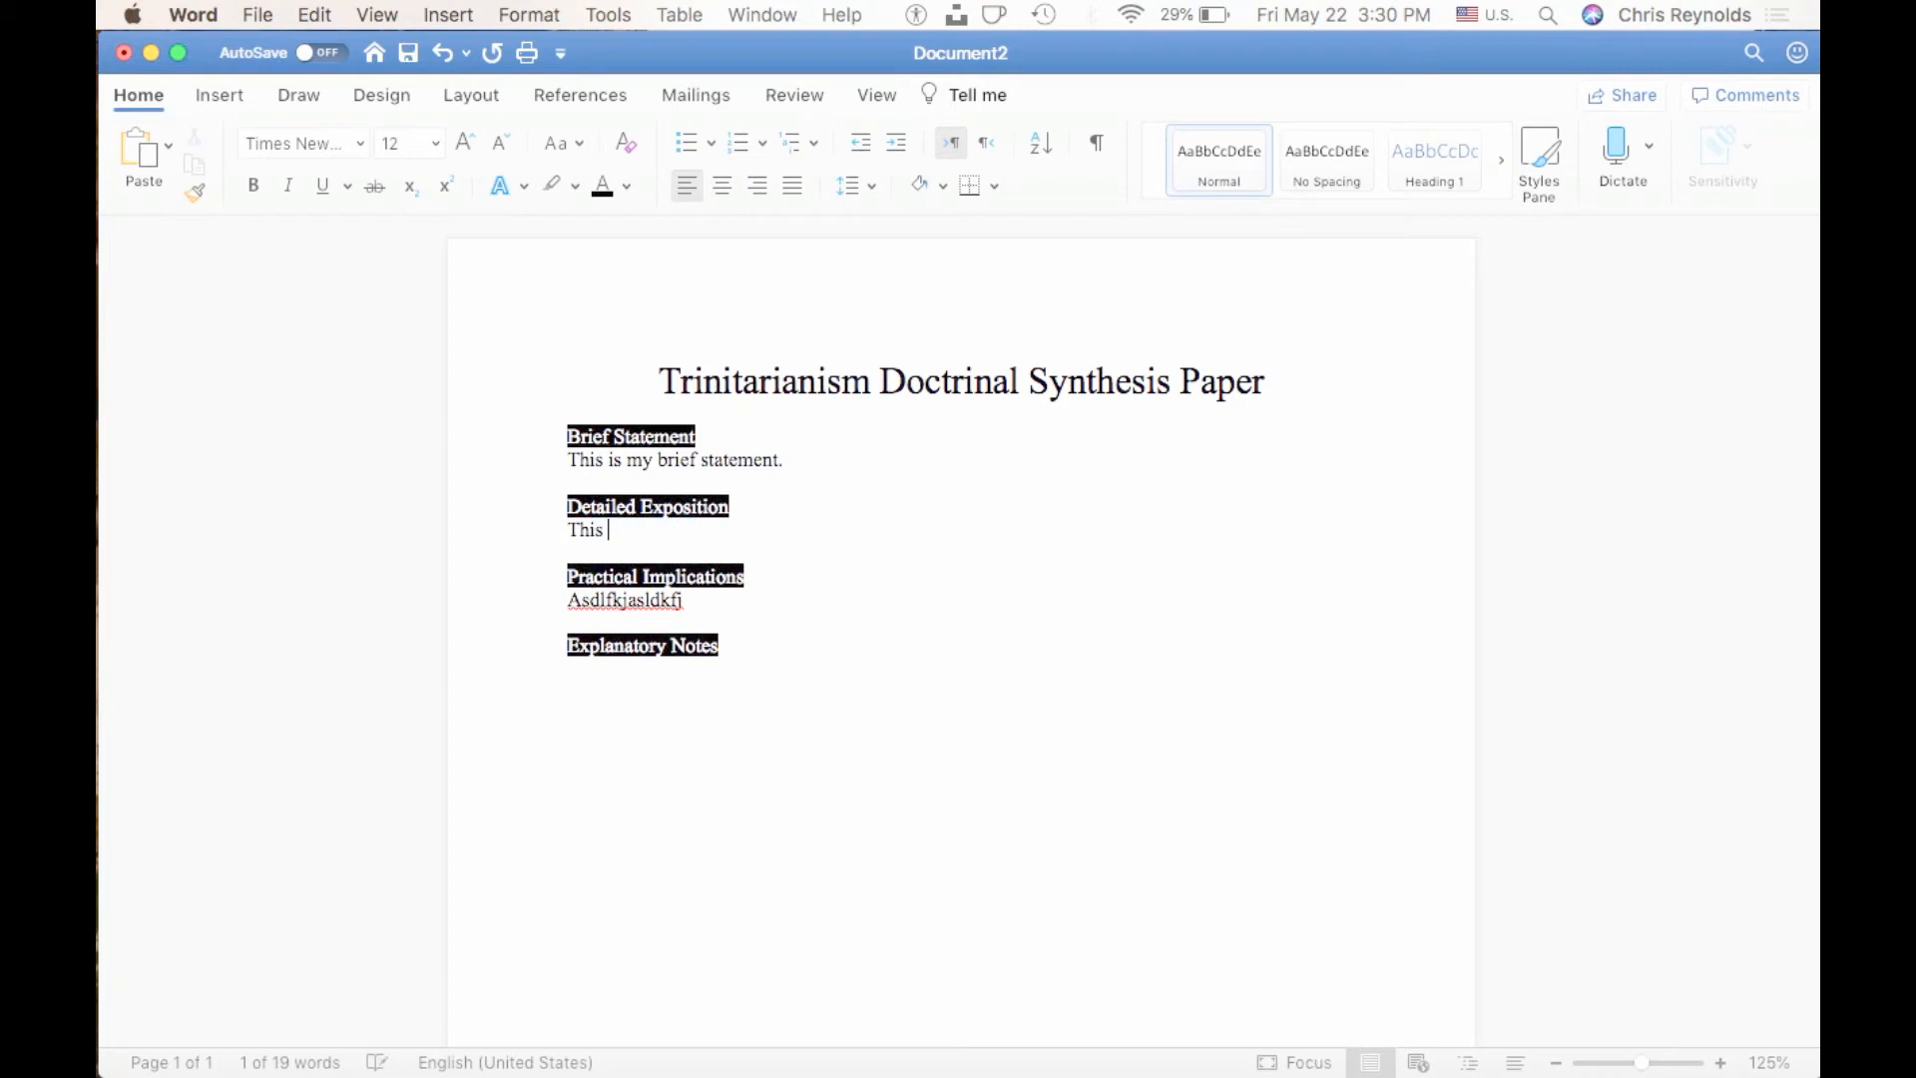
text(is a deep thought.)
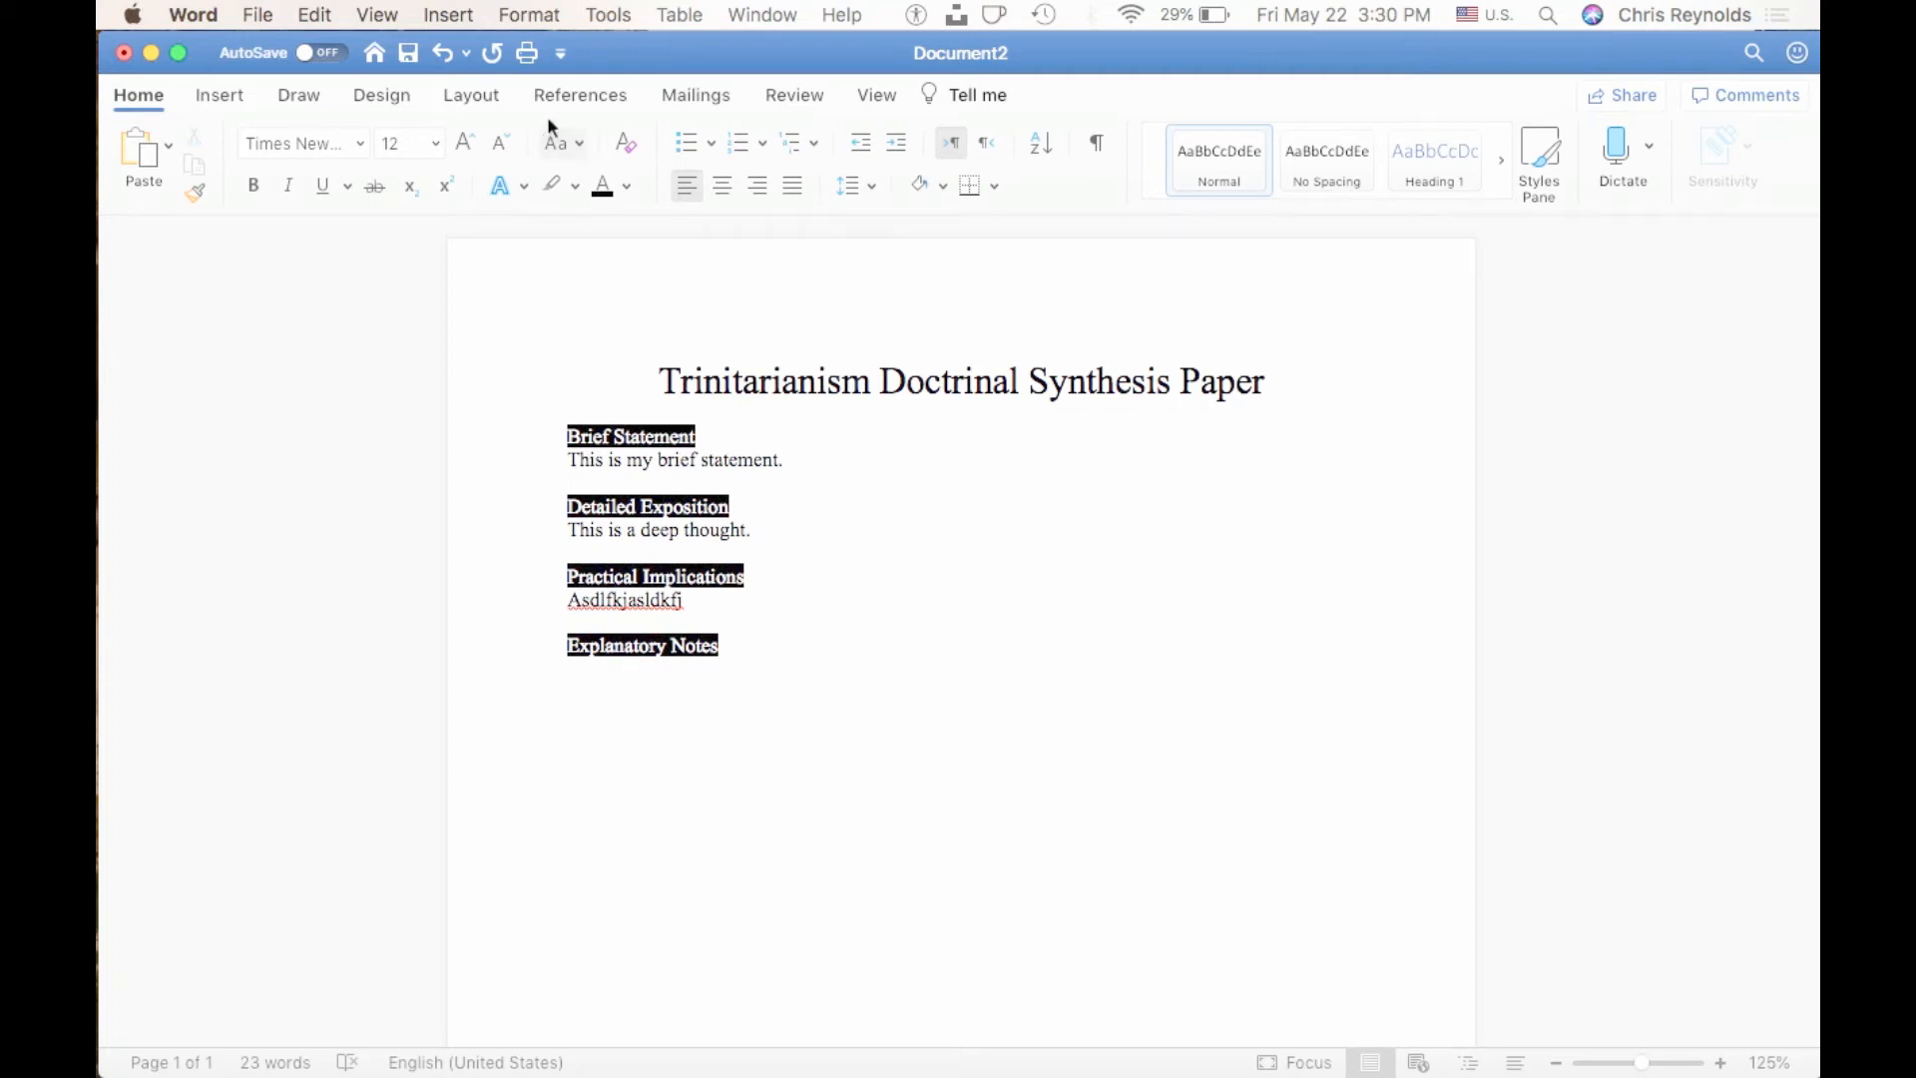
Insert an endnote after "This is a deep thought.", located at the end of the document with number format 1, 2, 3.
click(453, 14)
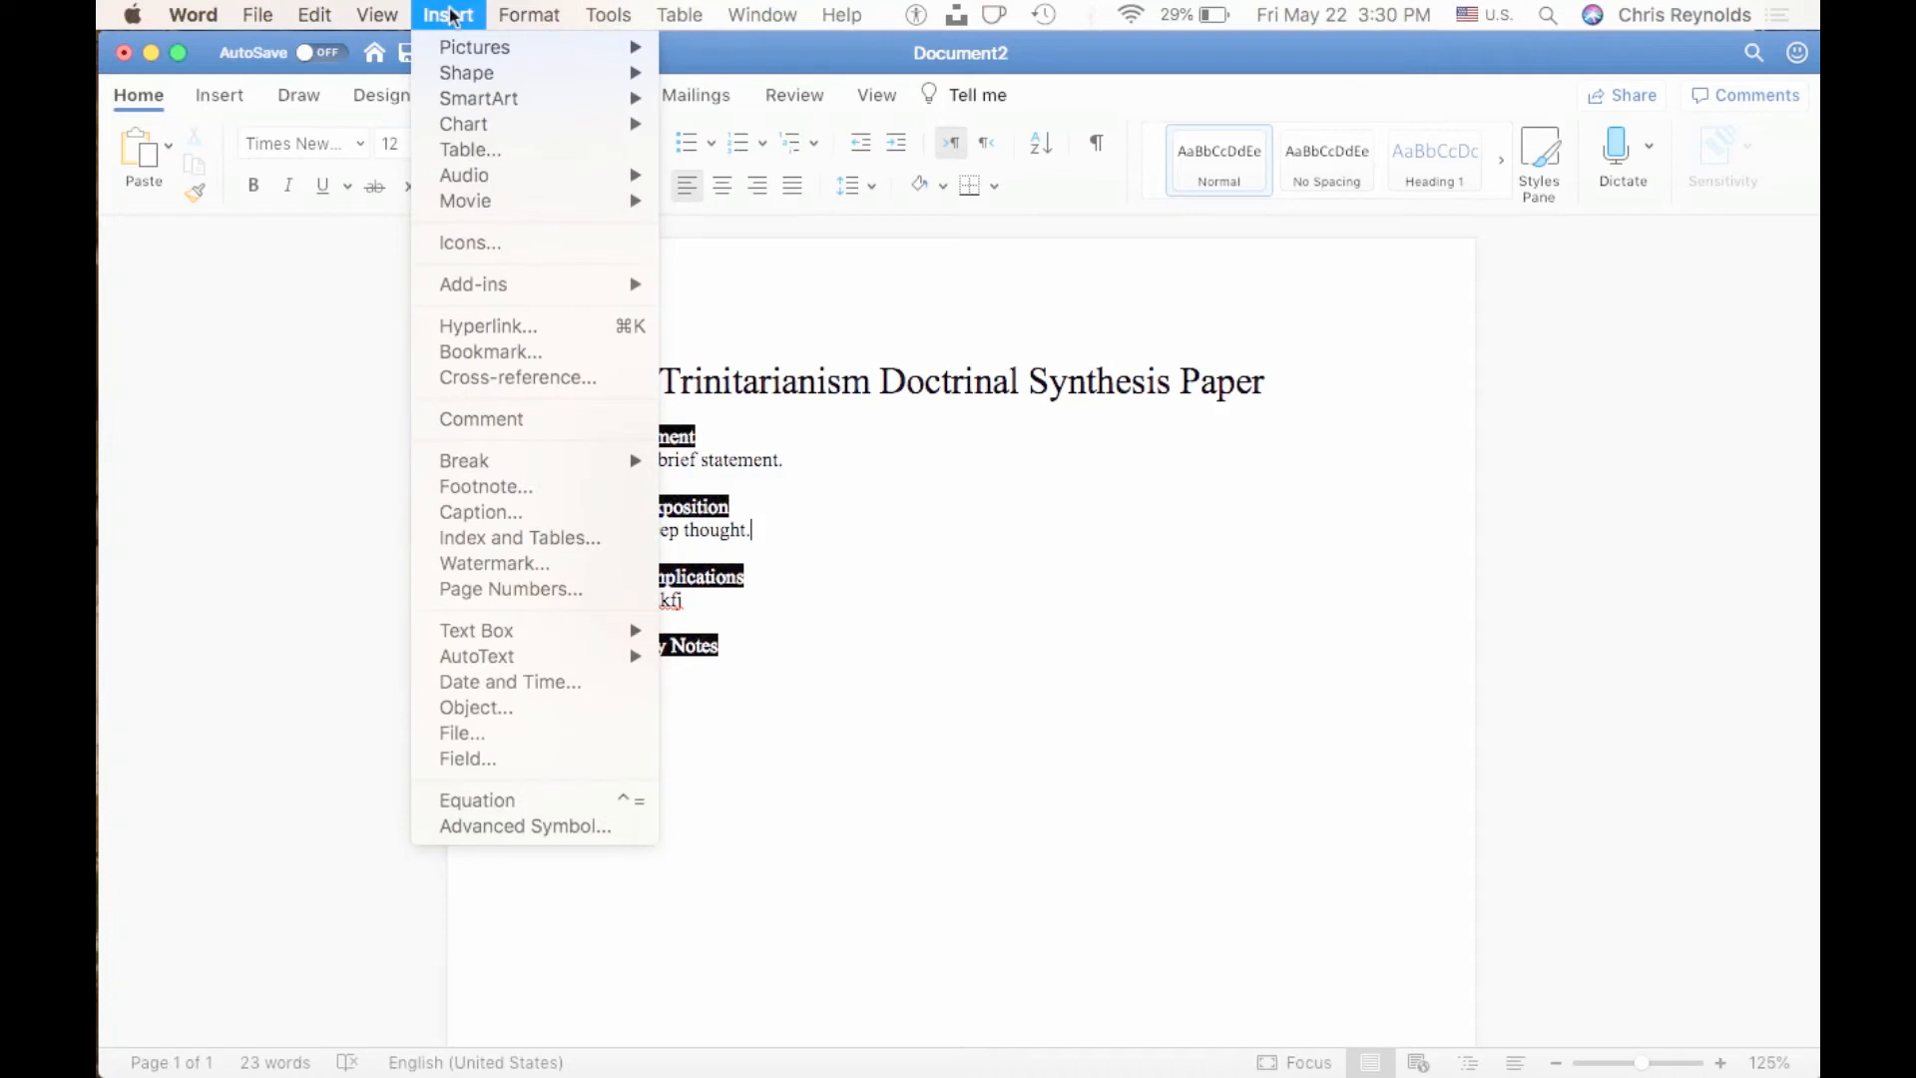
click(482, 488)
click(809, 202)
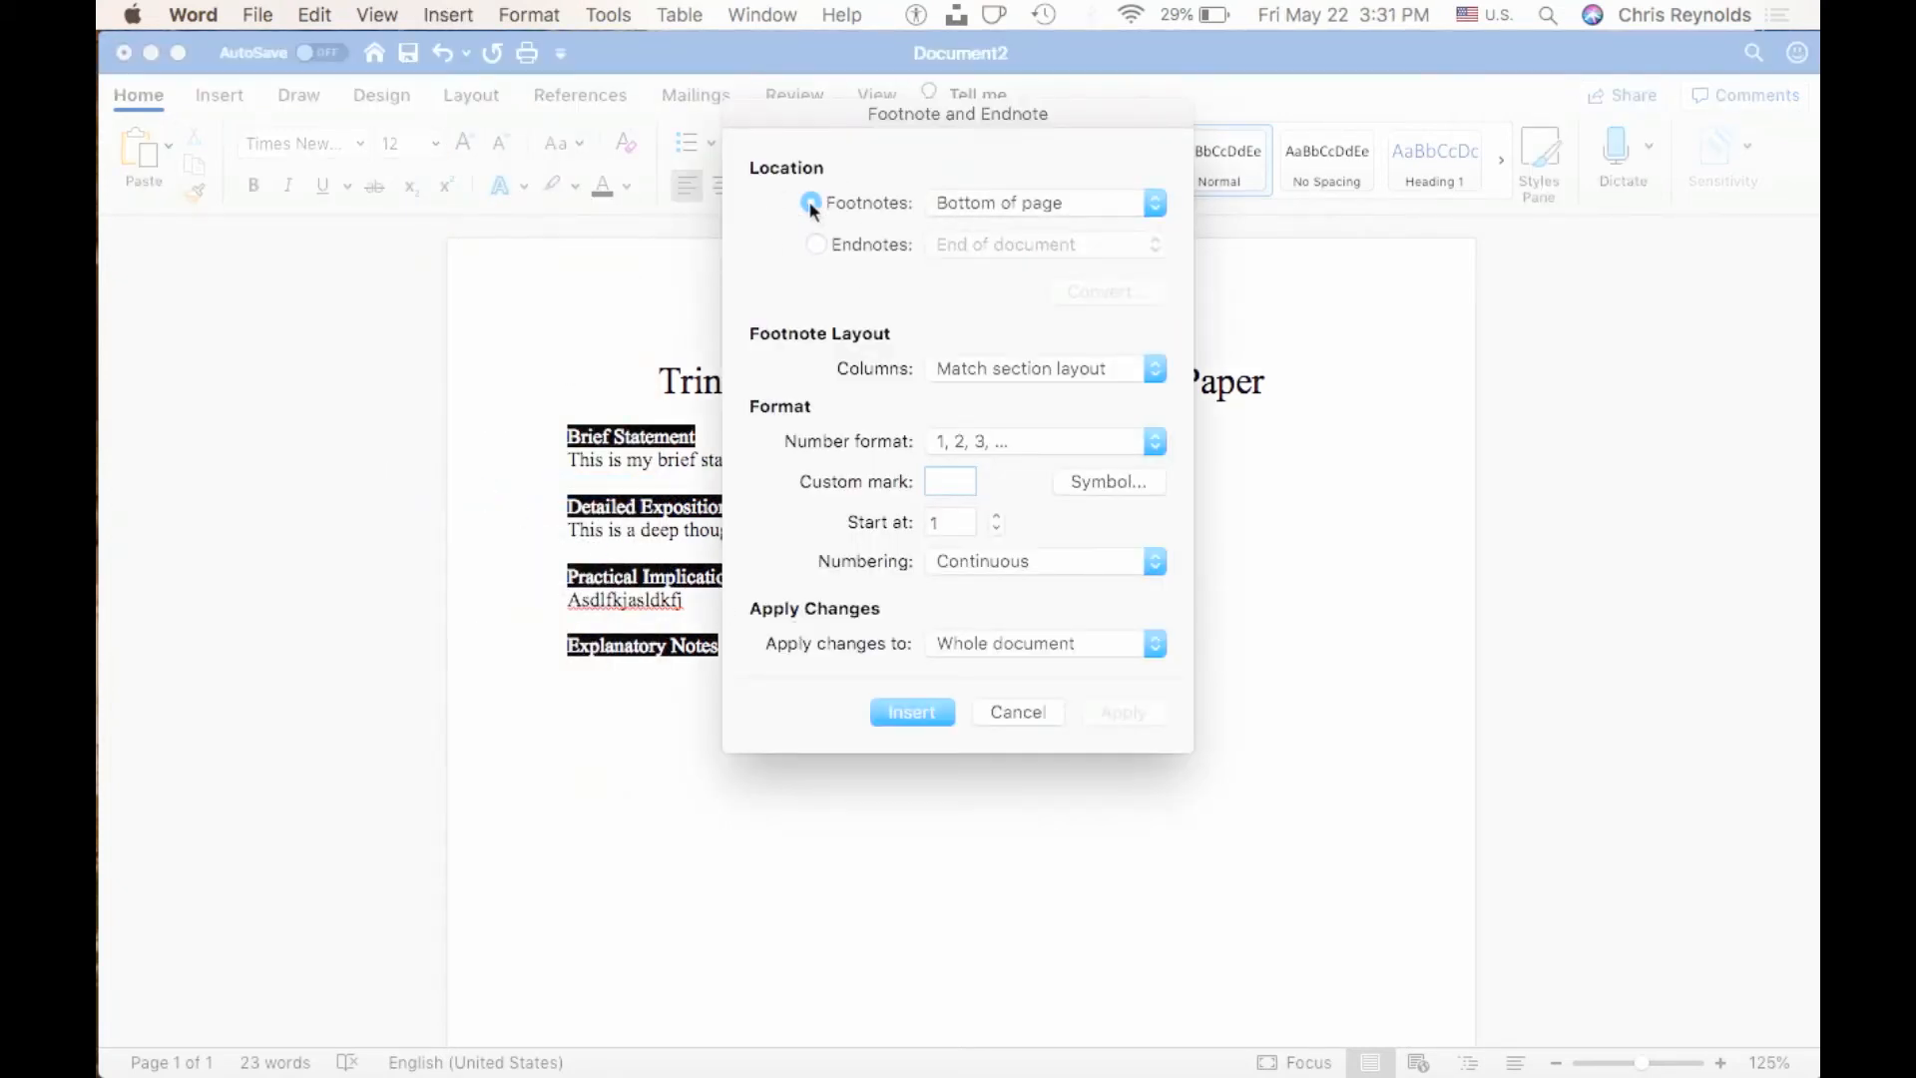
click(820, 246)
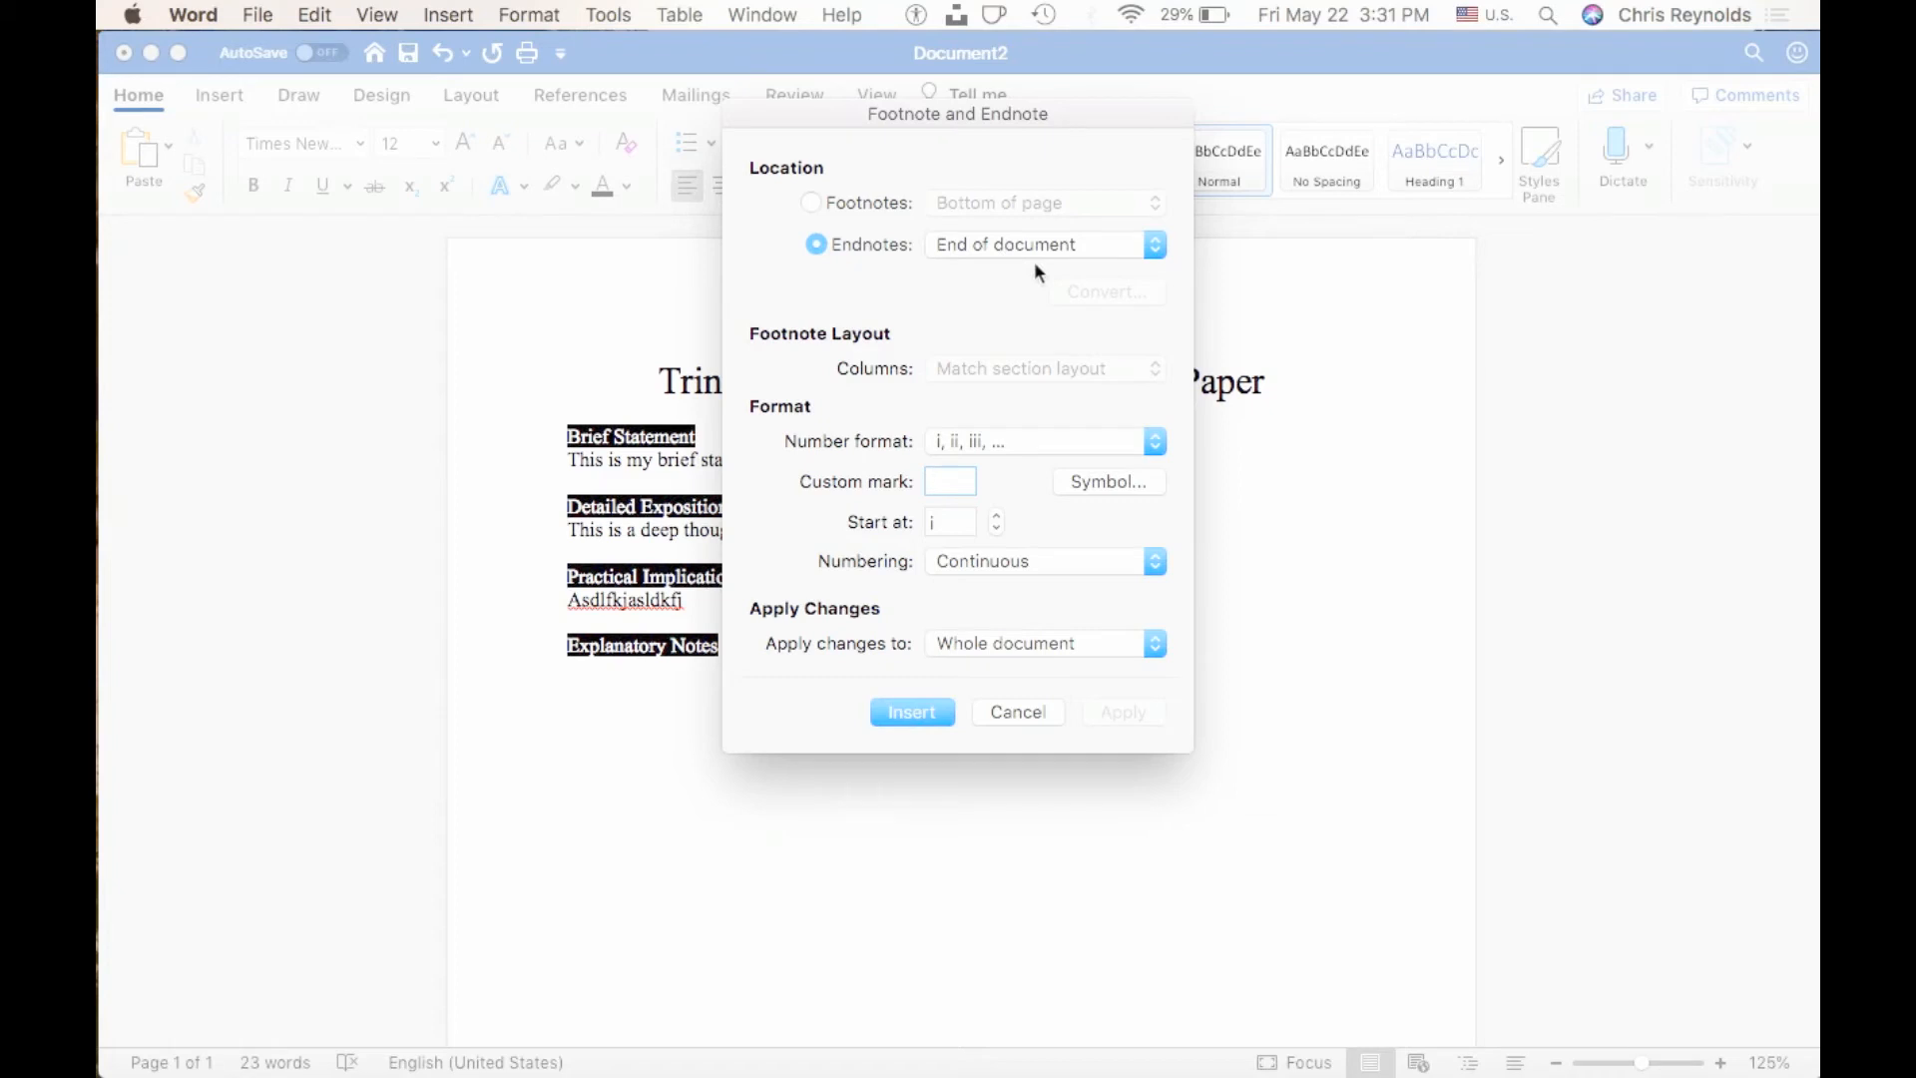
click(968, 439)
click(974, 326)
click(908, 713)
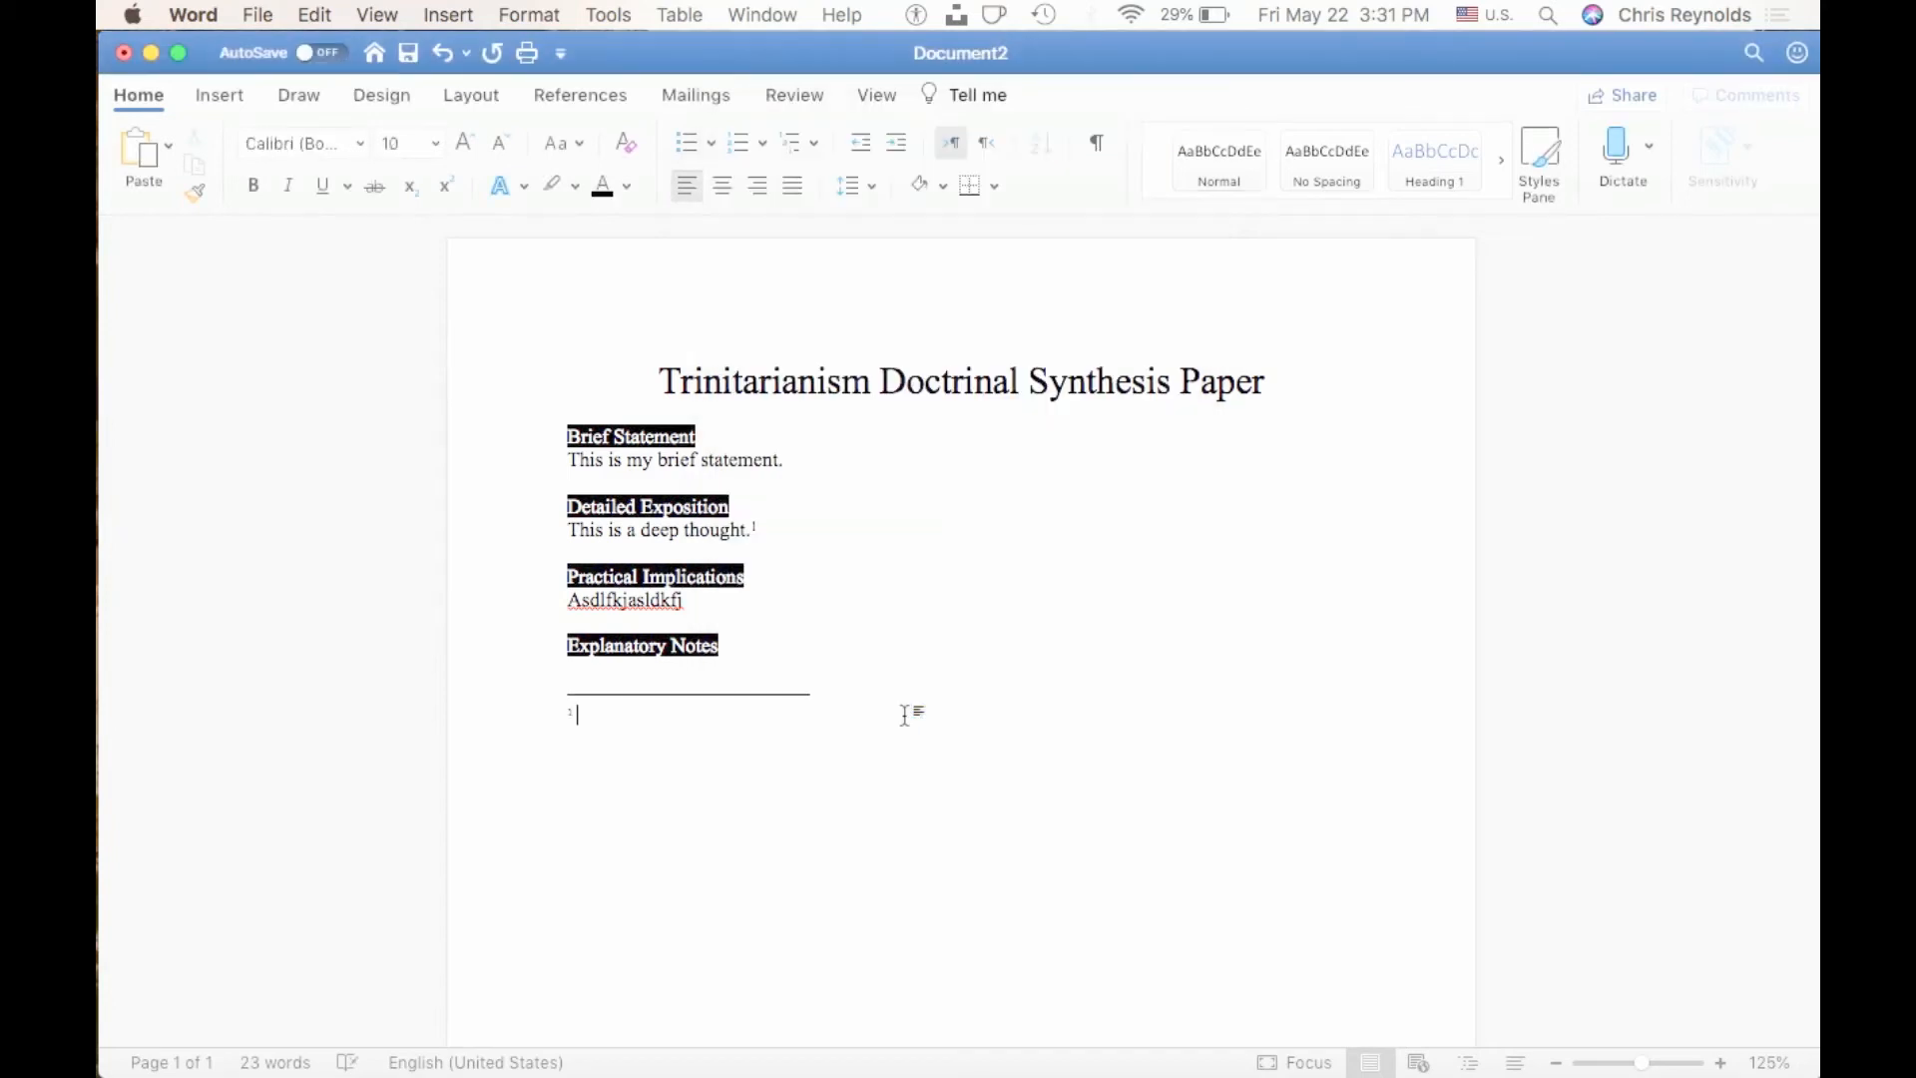
Remove the blank line below "Explanatory Notes" and apply the Normal style to the endnote.
click(600, 669)
key(BackSpace)
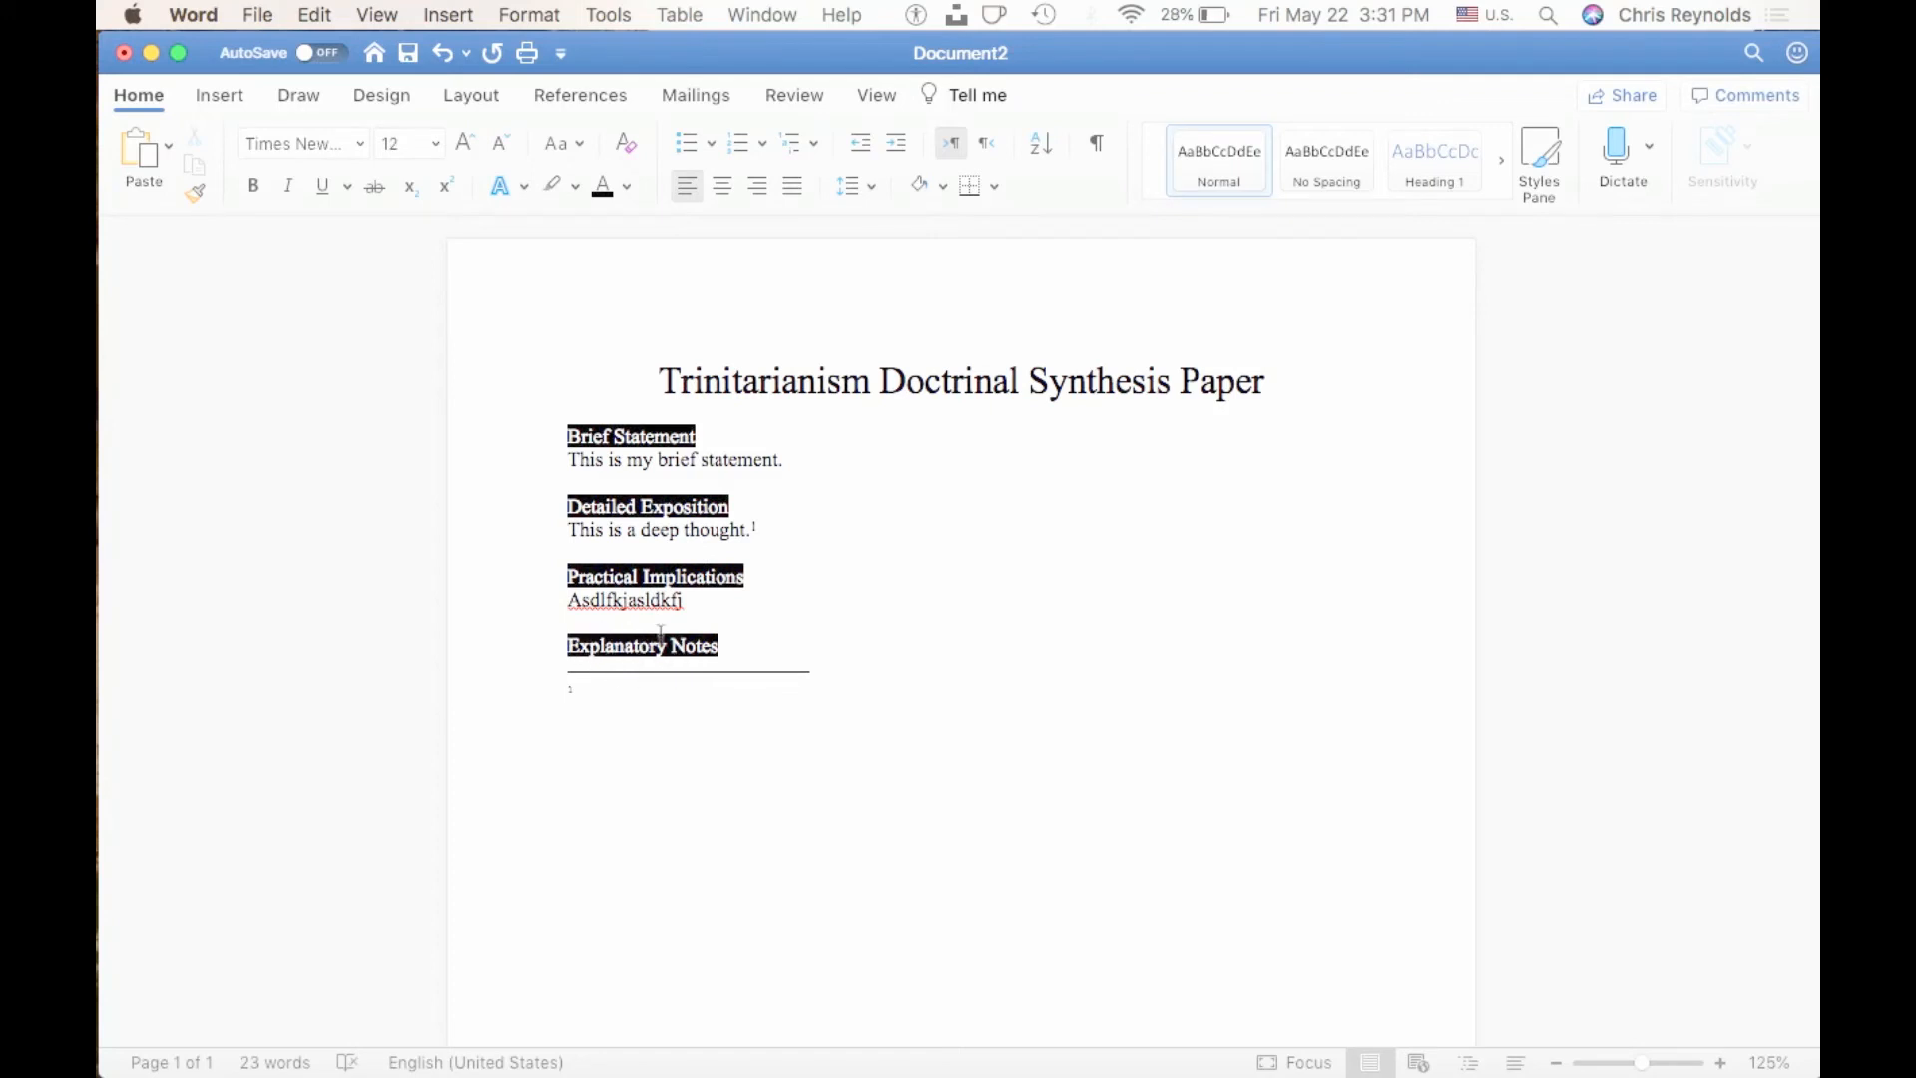
click(602, 687)
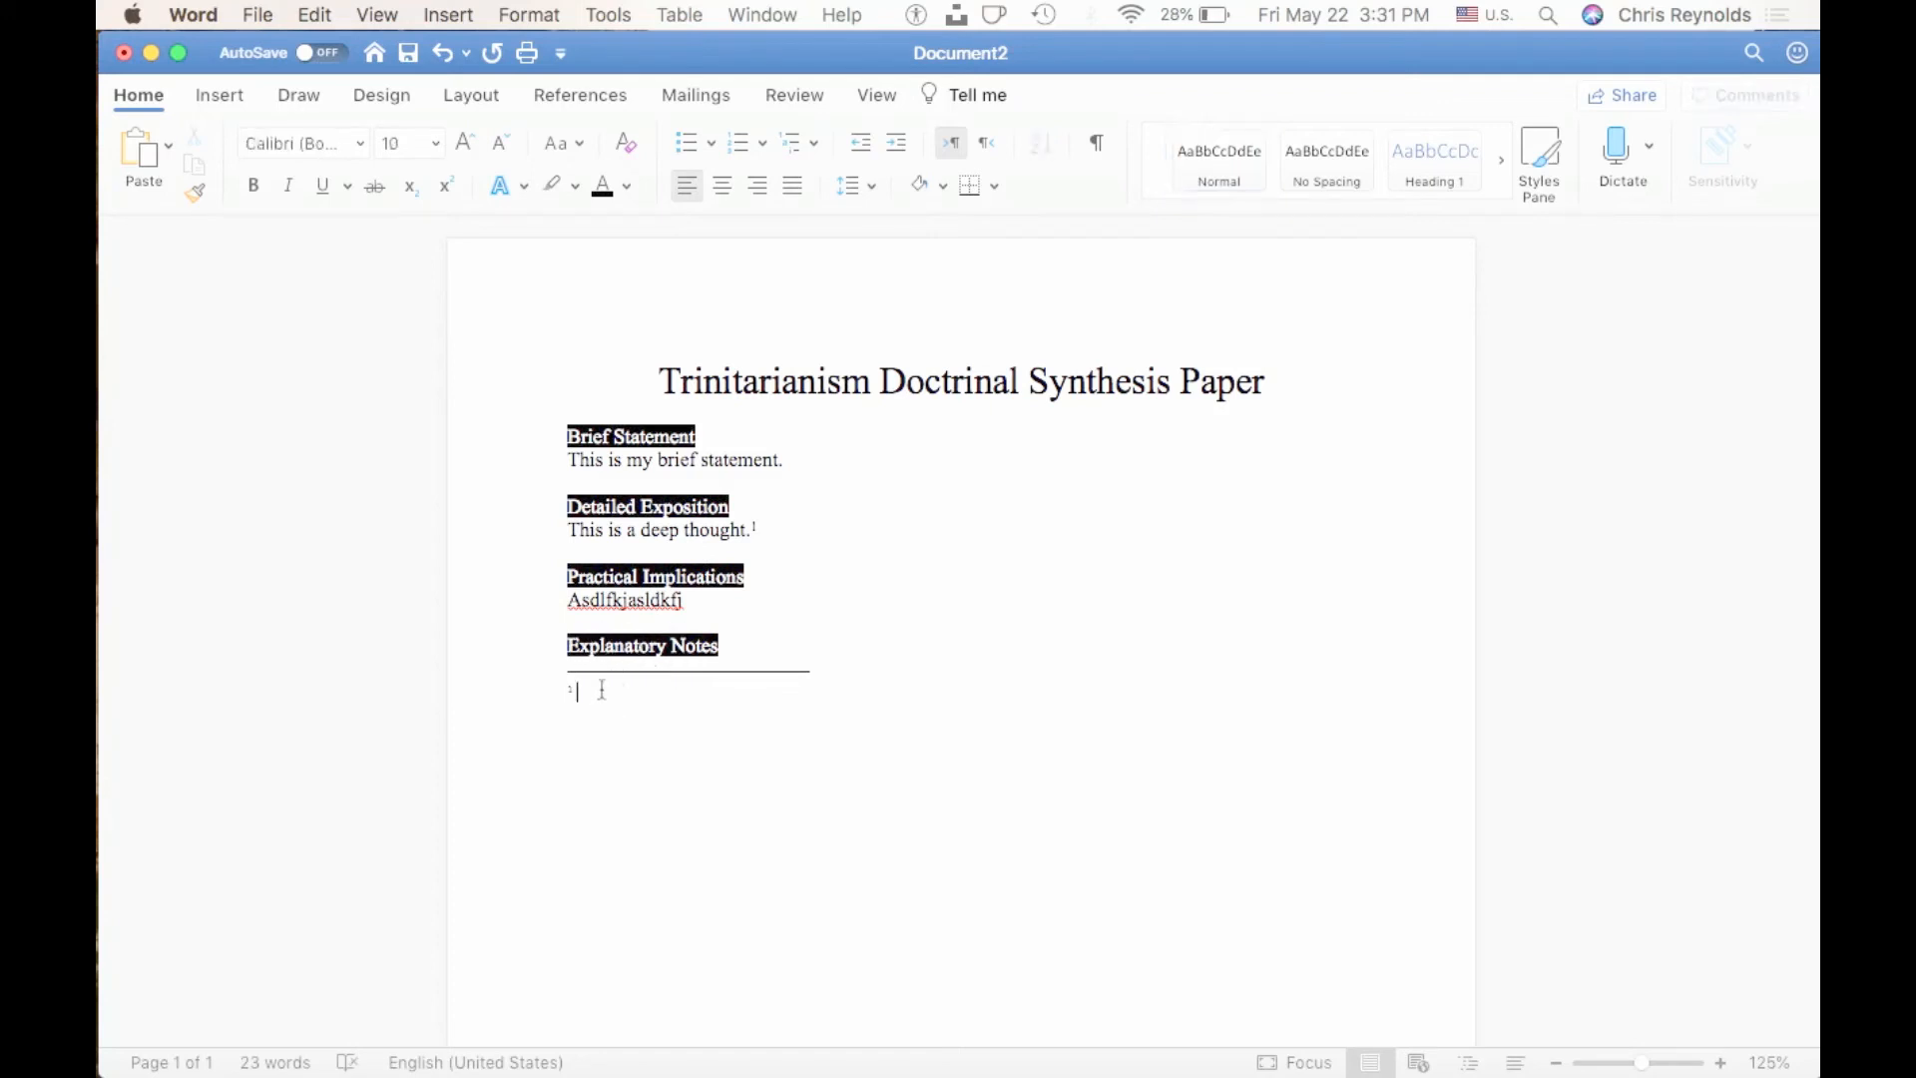
key(super+shift+n)
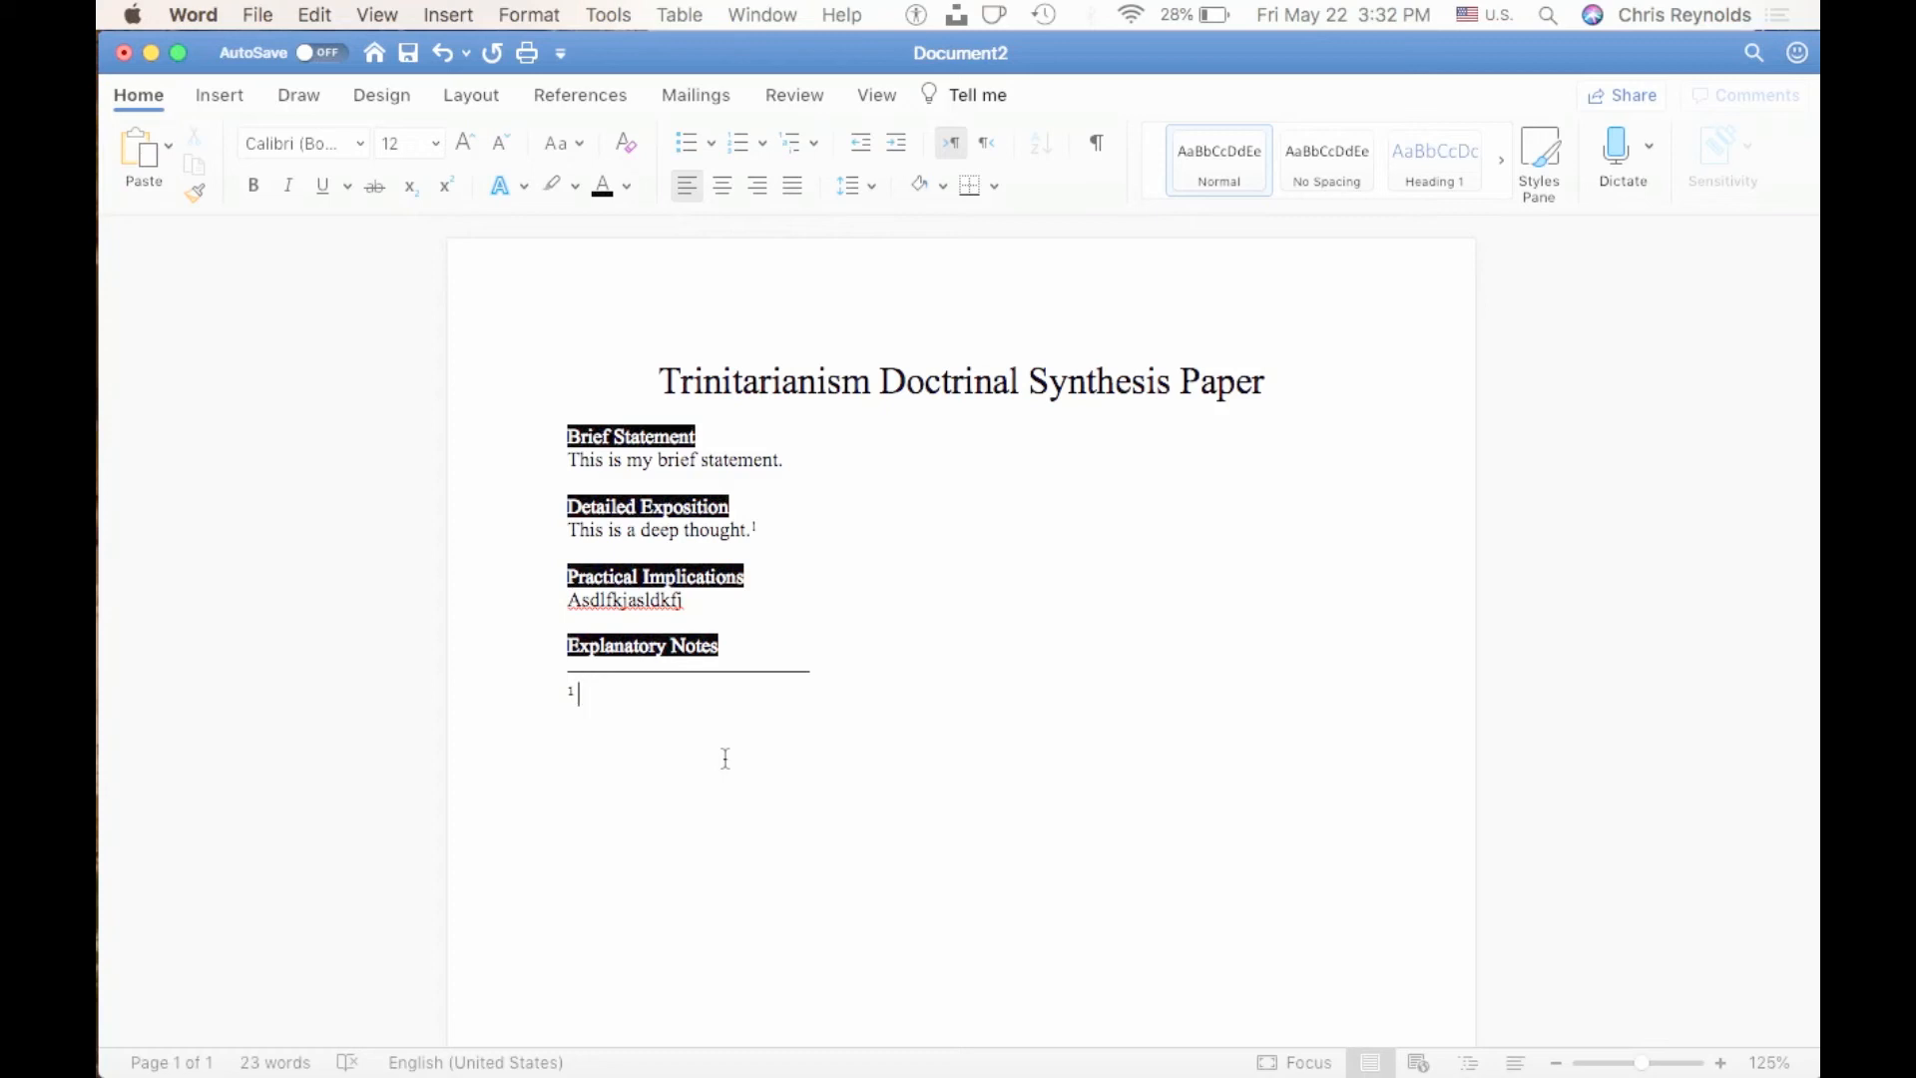
Paste the citation for "The Fear of God in 2 Corinthians 7:1" into the endnote and add page number 95 at its end.
text(Euichang Kim, The Fear of God in 2 Corinthians 7:1: Its Meaning, Function, and Eschatological Context (London: T & T Clark, 2019).)
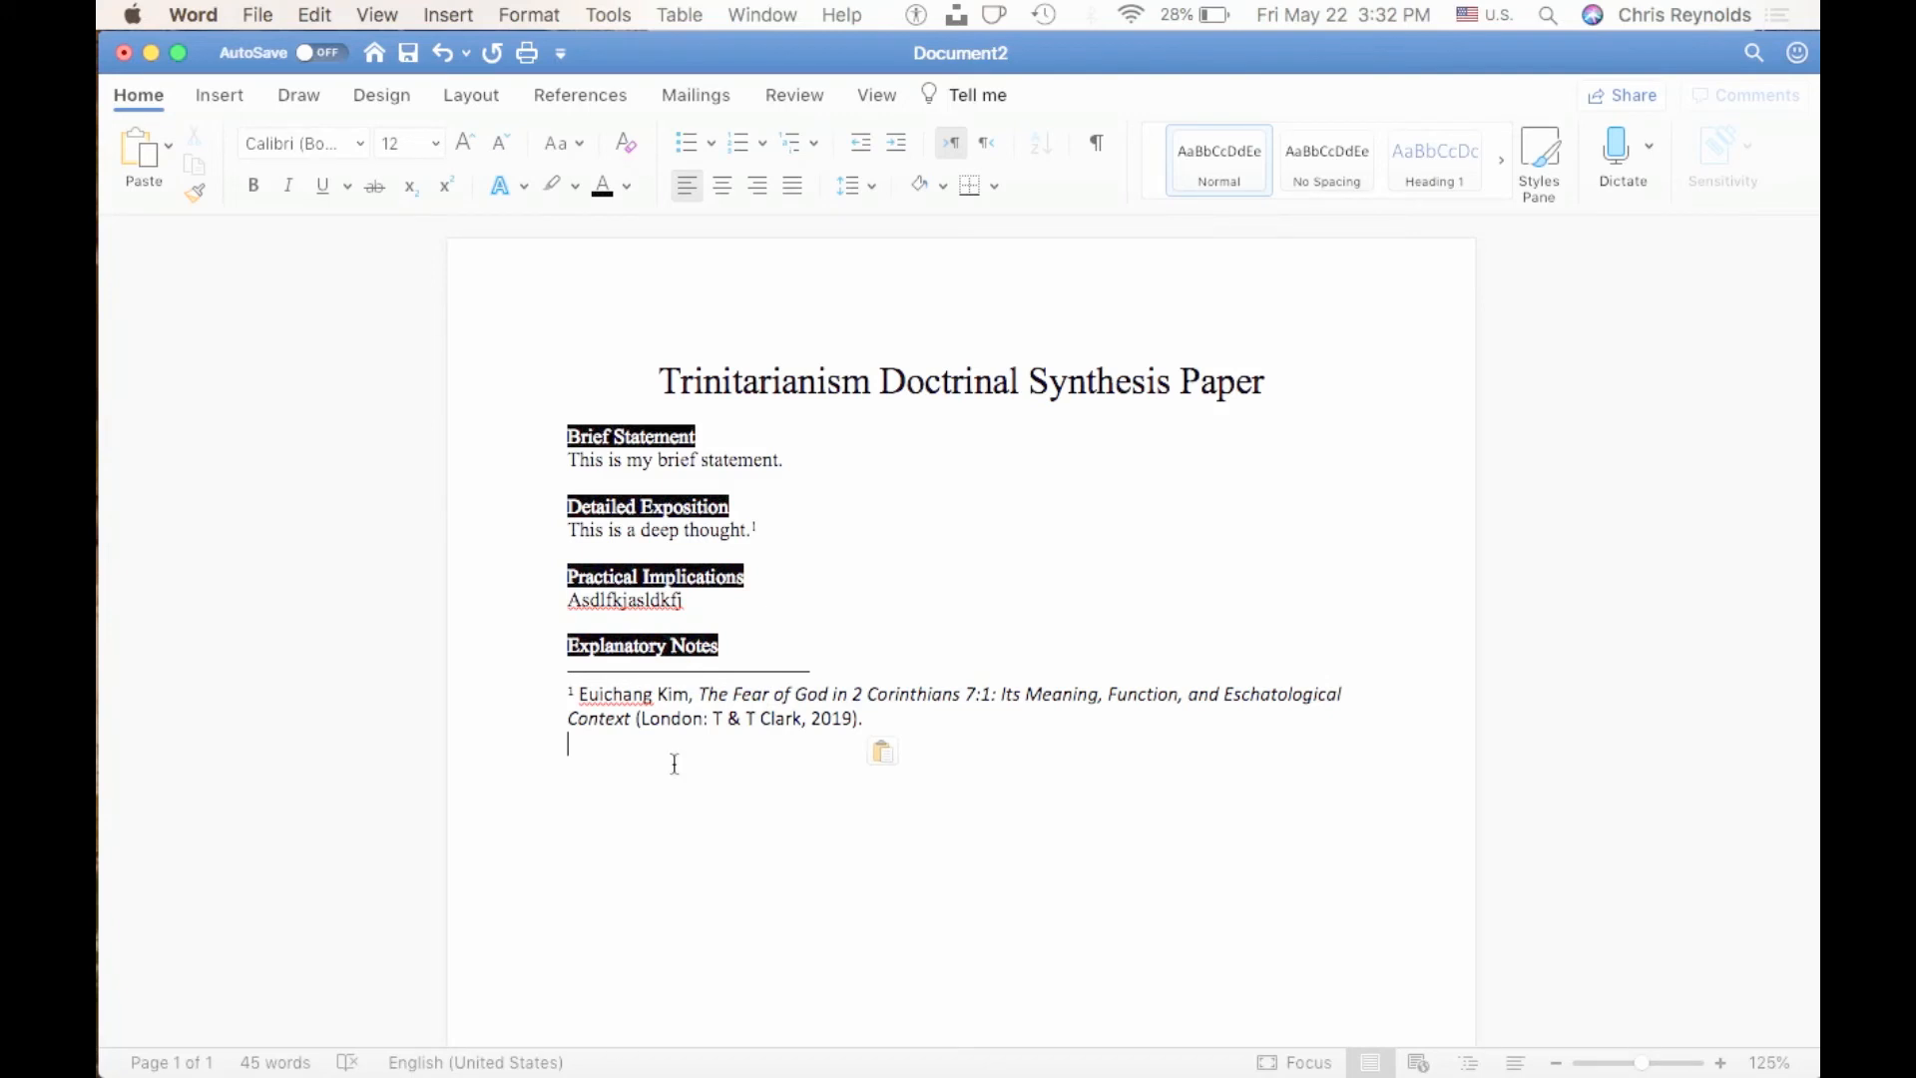
click(889, 719)
key(BackSpace)
text(, 95)
scroll(983, 805, down, 2)
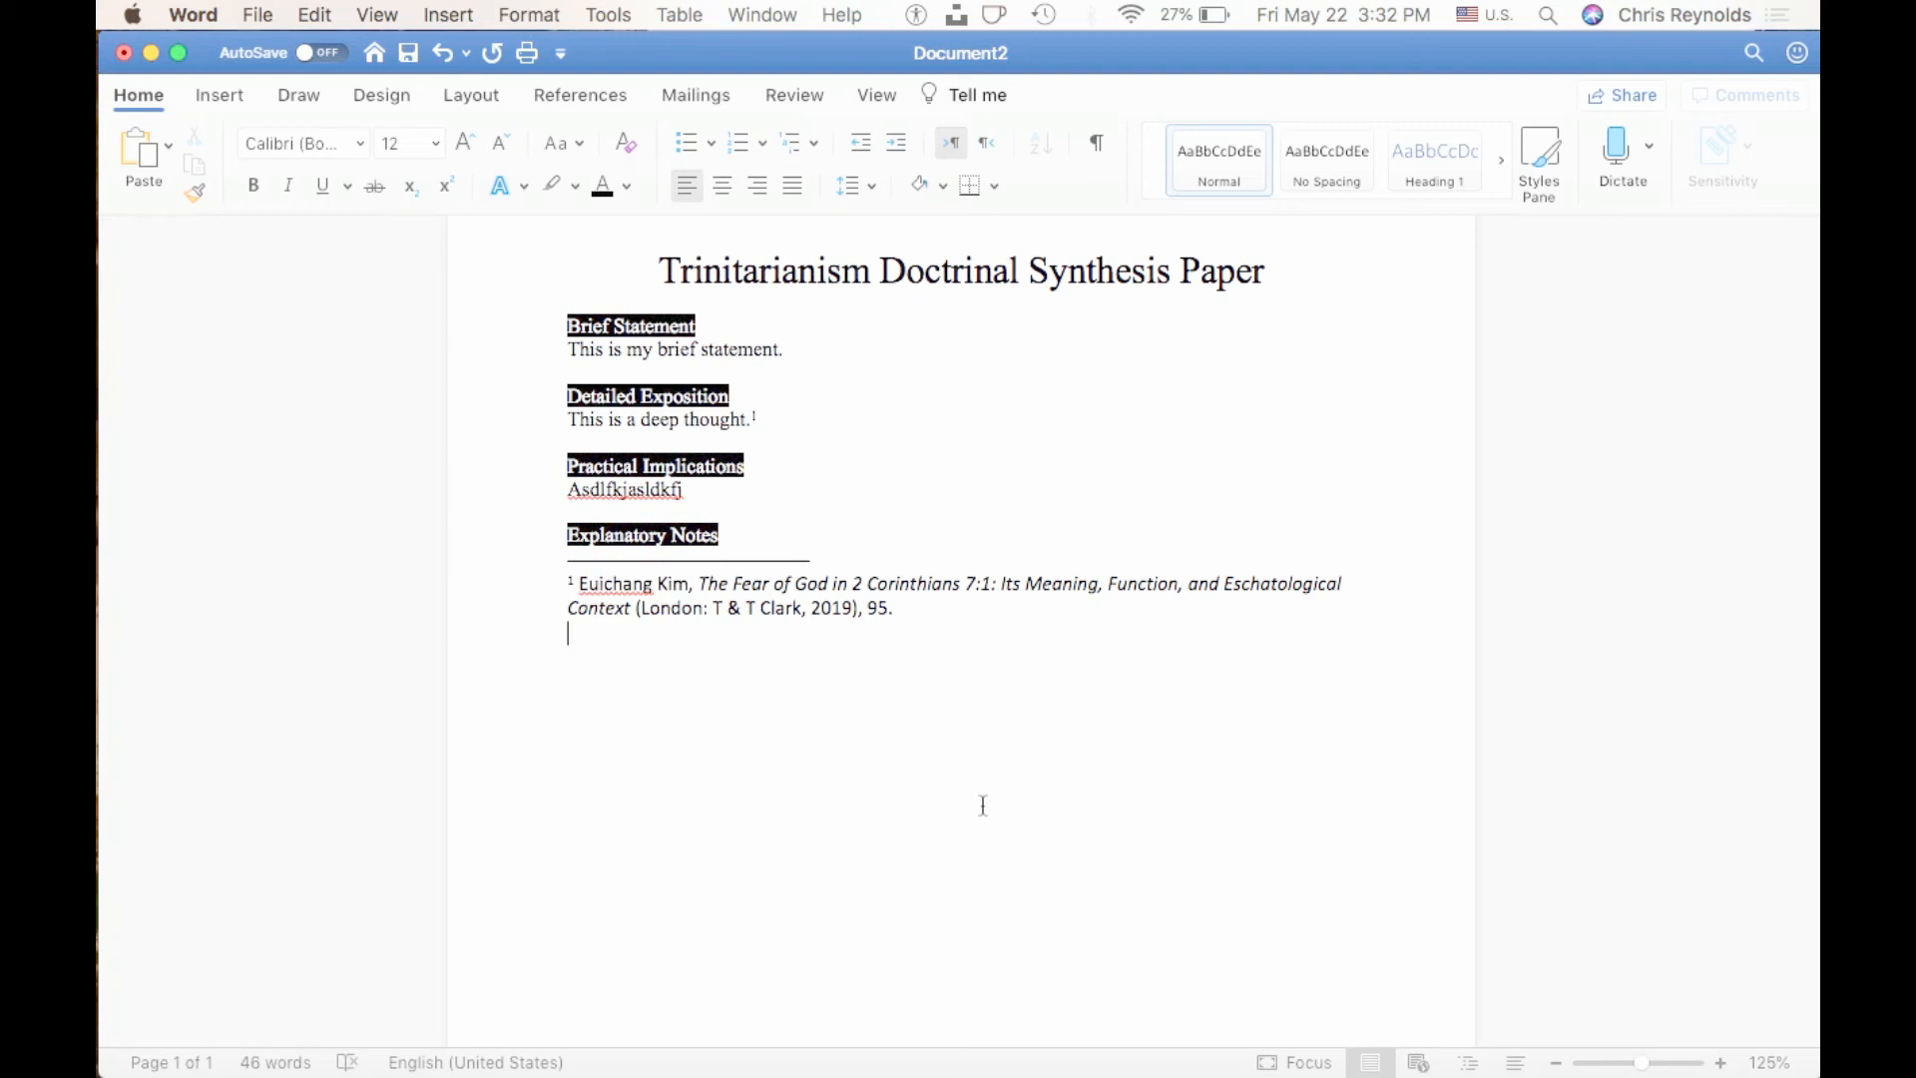
Switch to the doctrinal statement example PDF in Preview and check the length requirement for the brief statement, returning to the Word document.
click(762, 349)
key(ctrl+Up)
click(639, 497)
scroll(614, 596, up, 10)
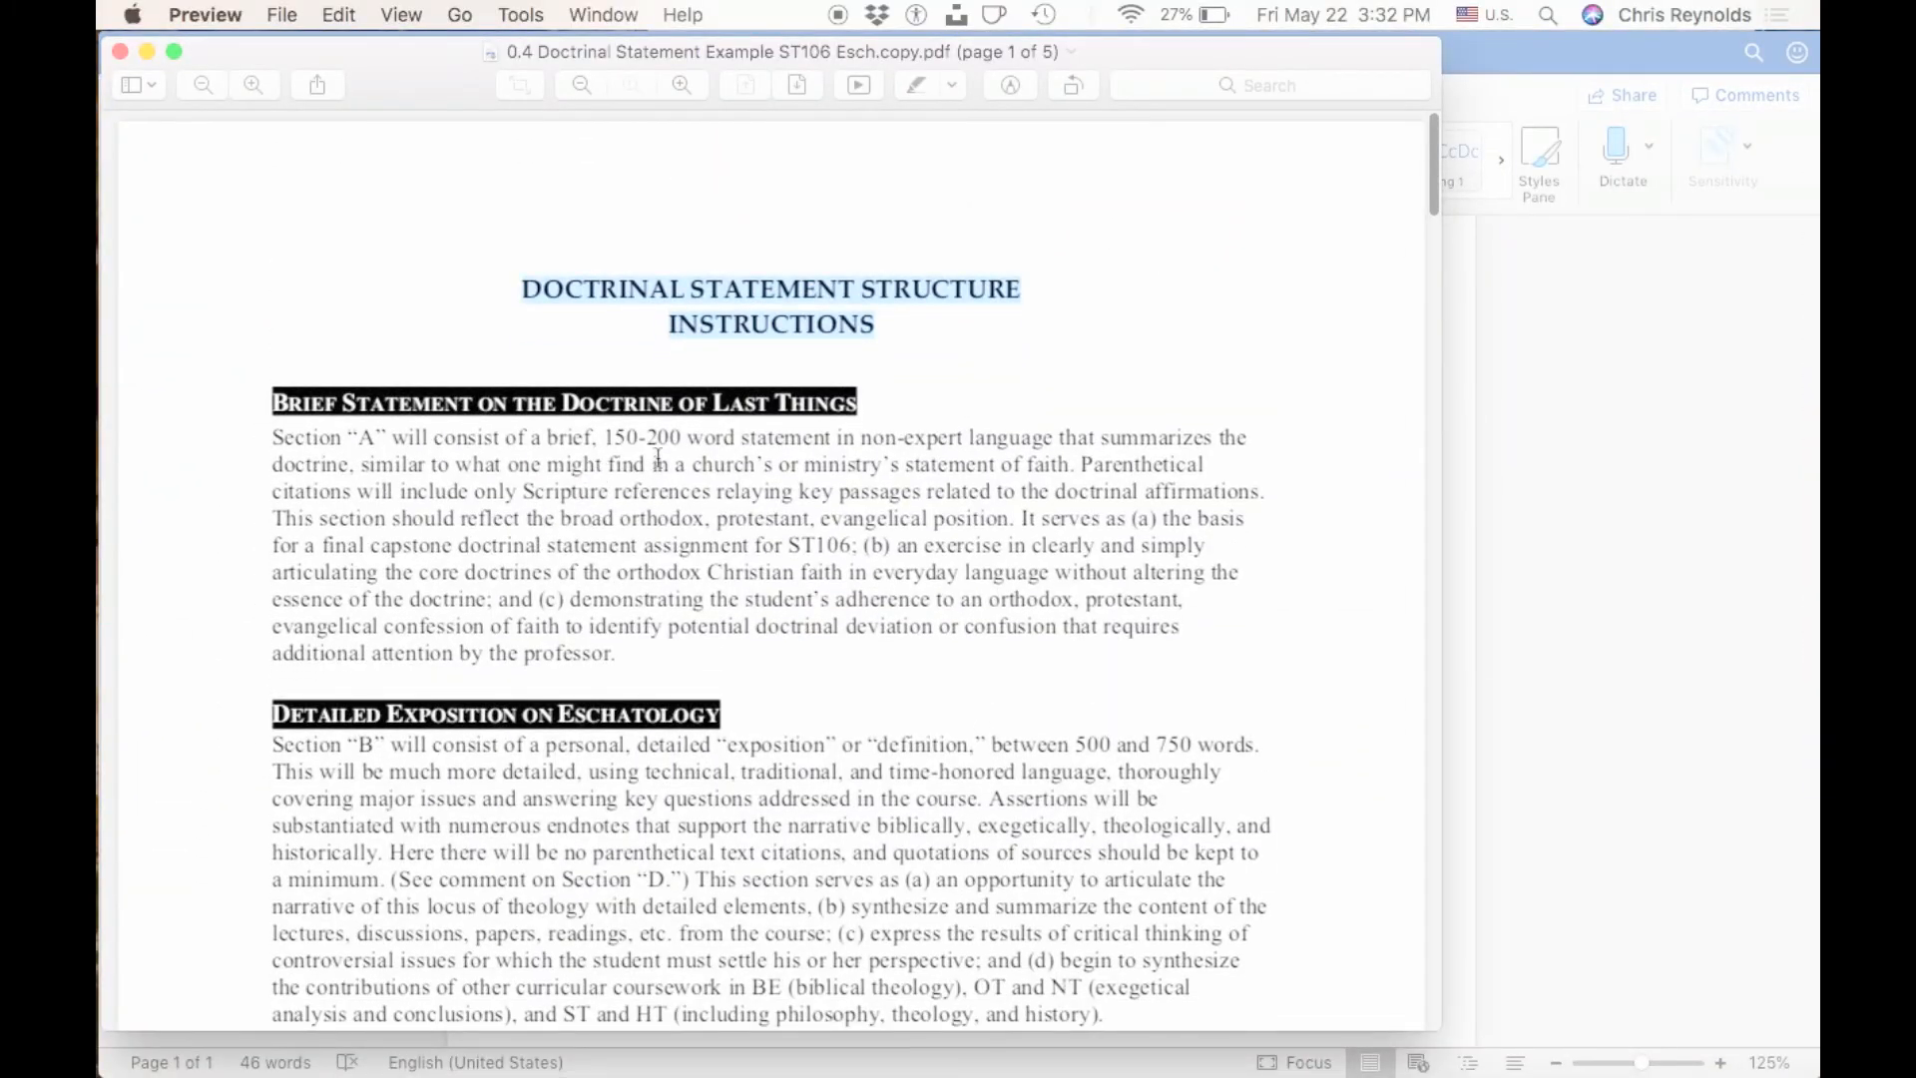
click(1643, 657)
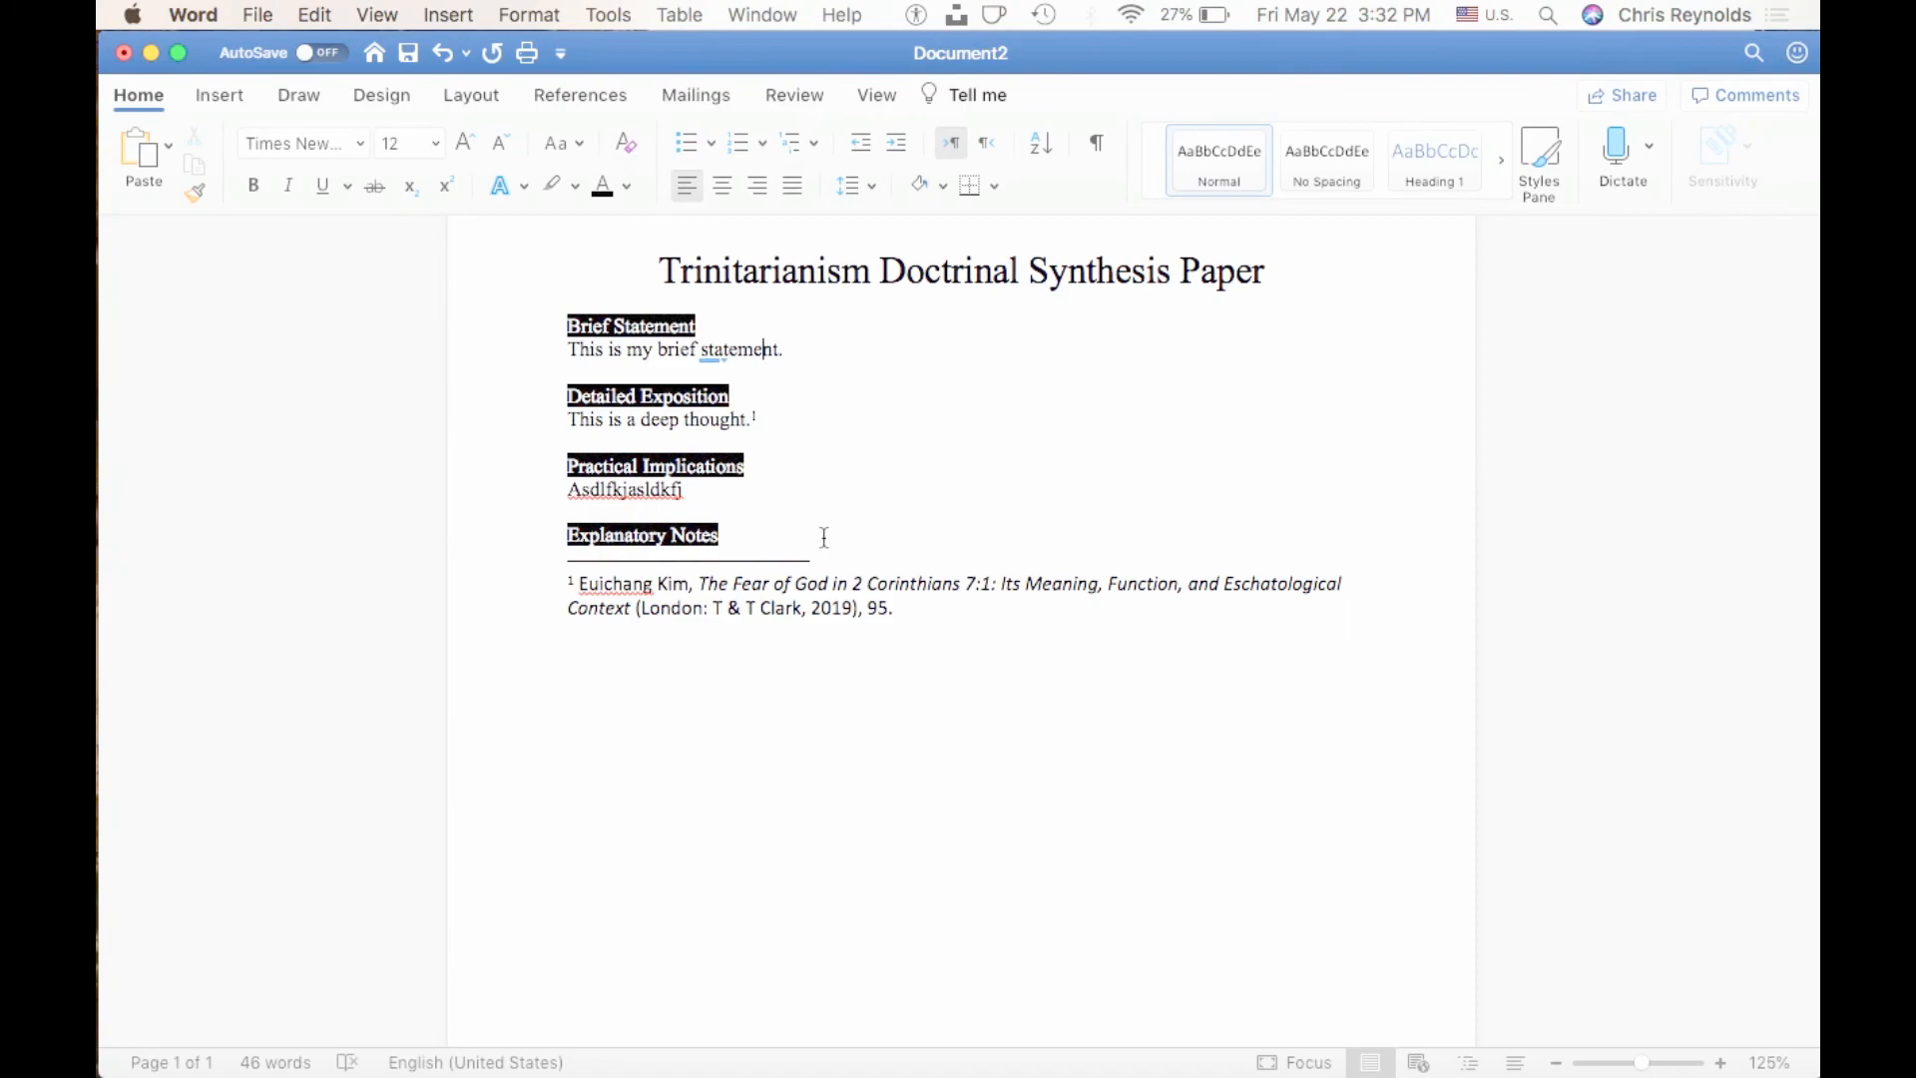
Review the example PDF's length requirements for the detailed exposition, practical implications and explanatory endnotes sections, returning to the Word document.
key(ctrl+Up)
click(471, 681)
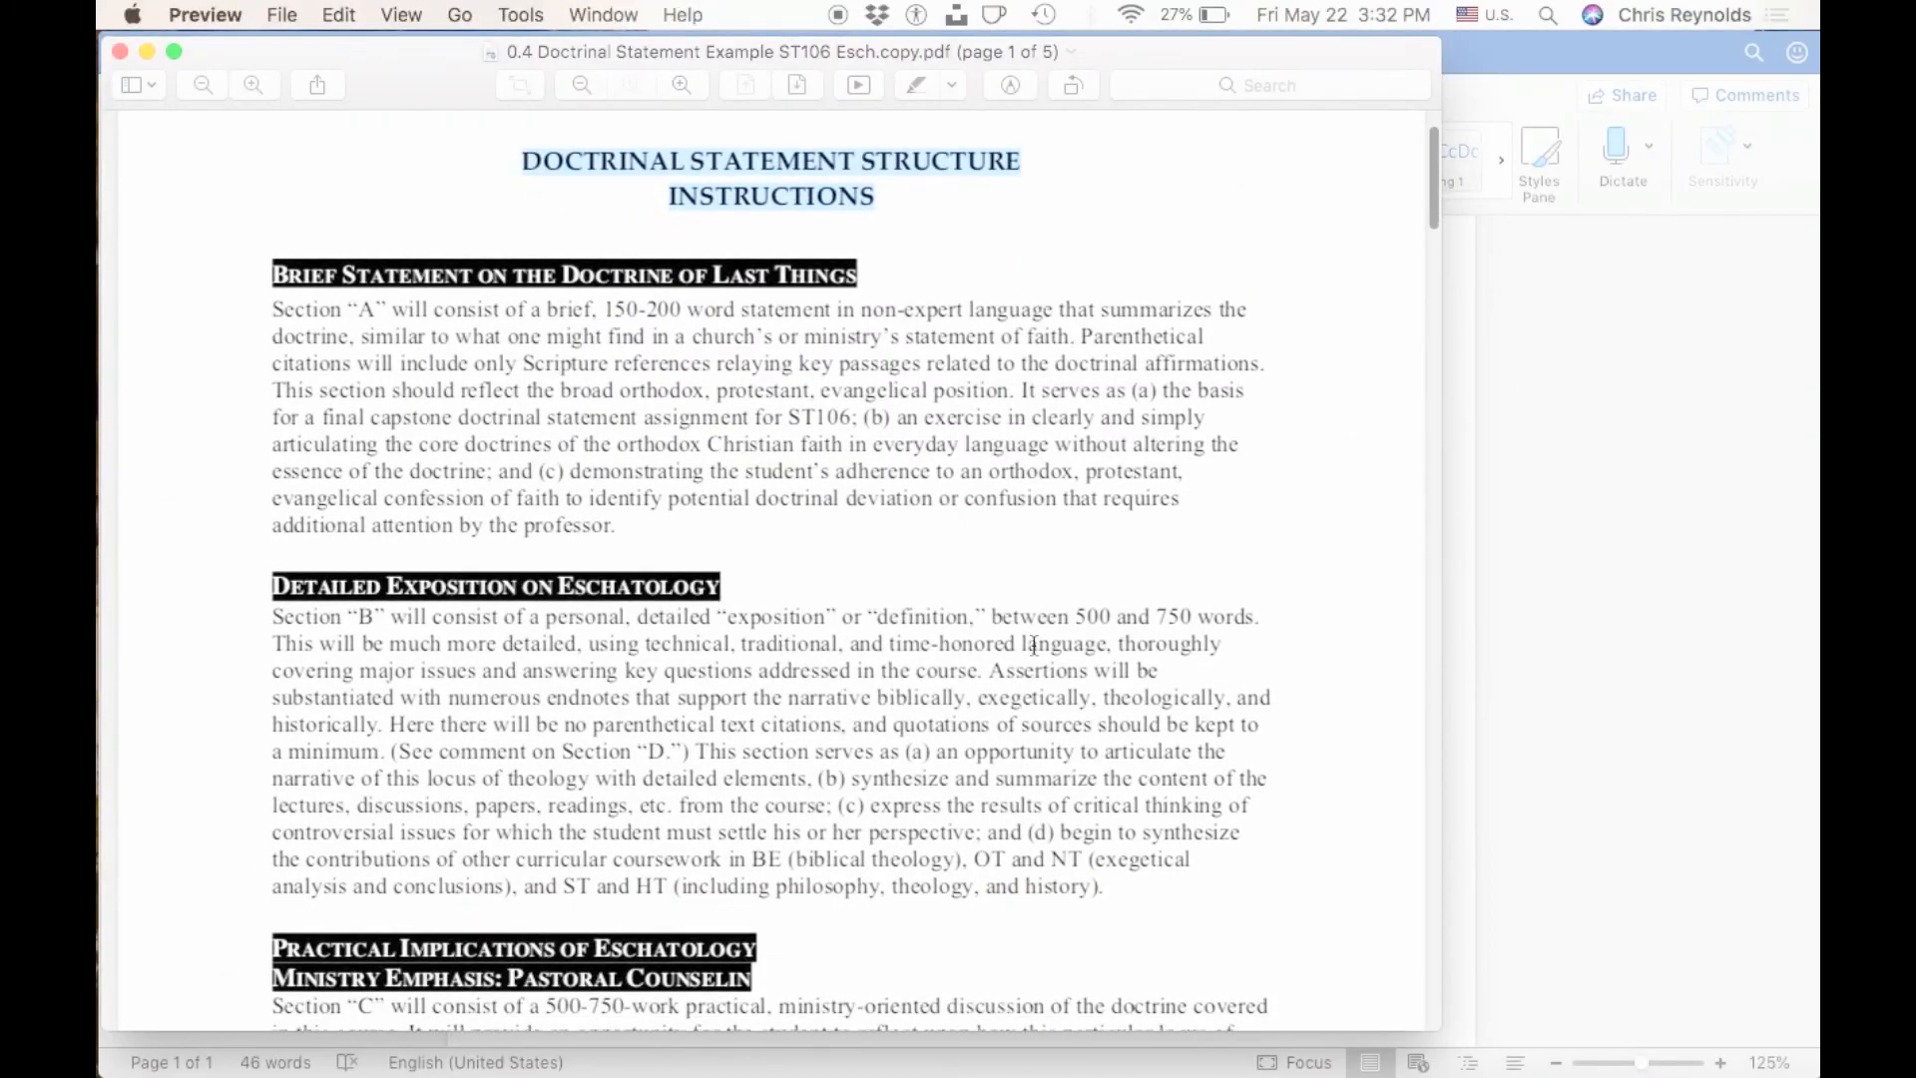
drag(1069, 616, 1246, 617)
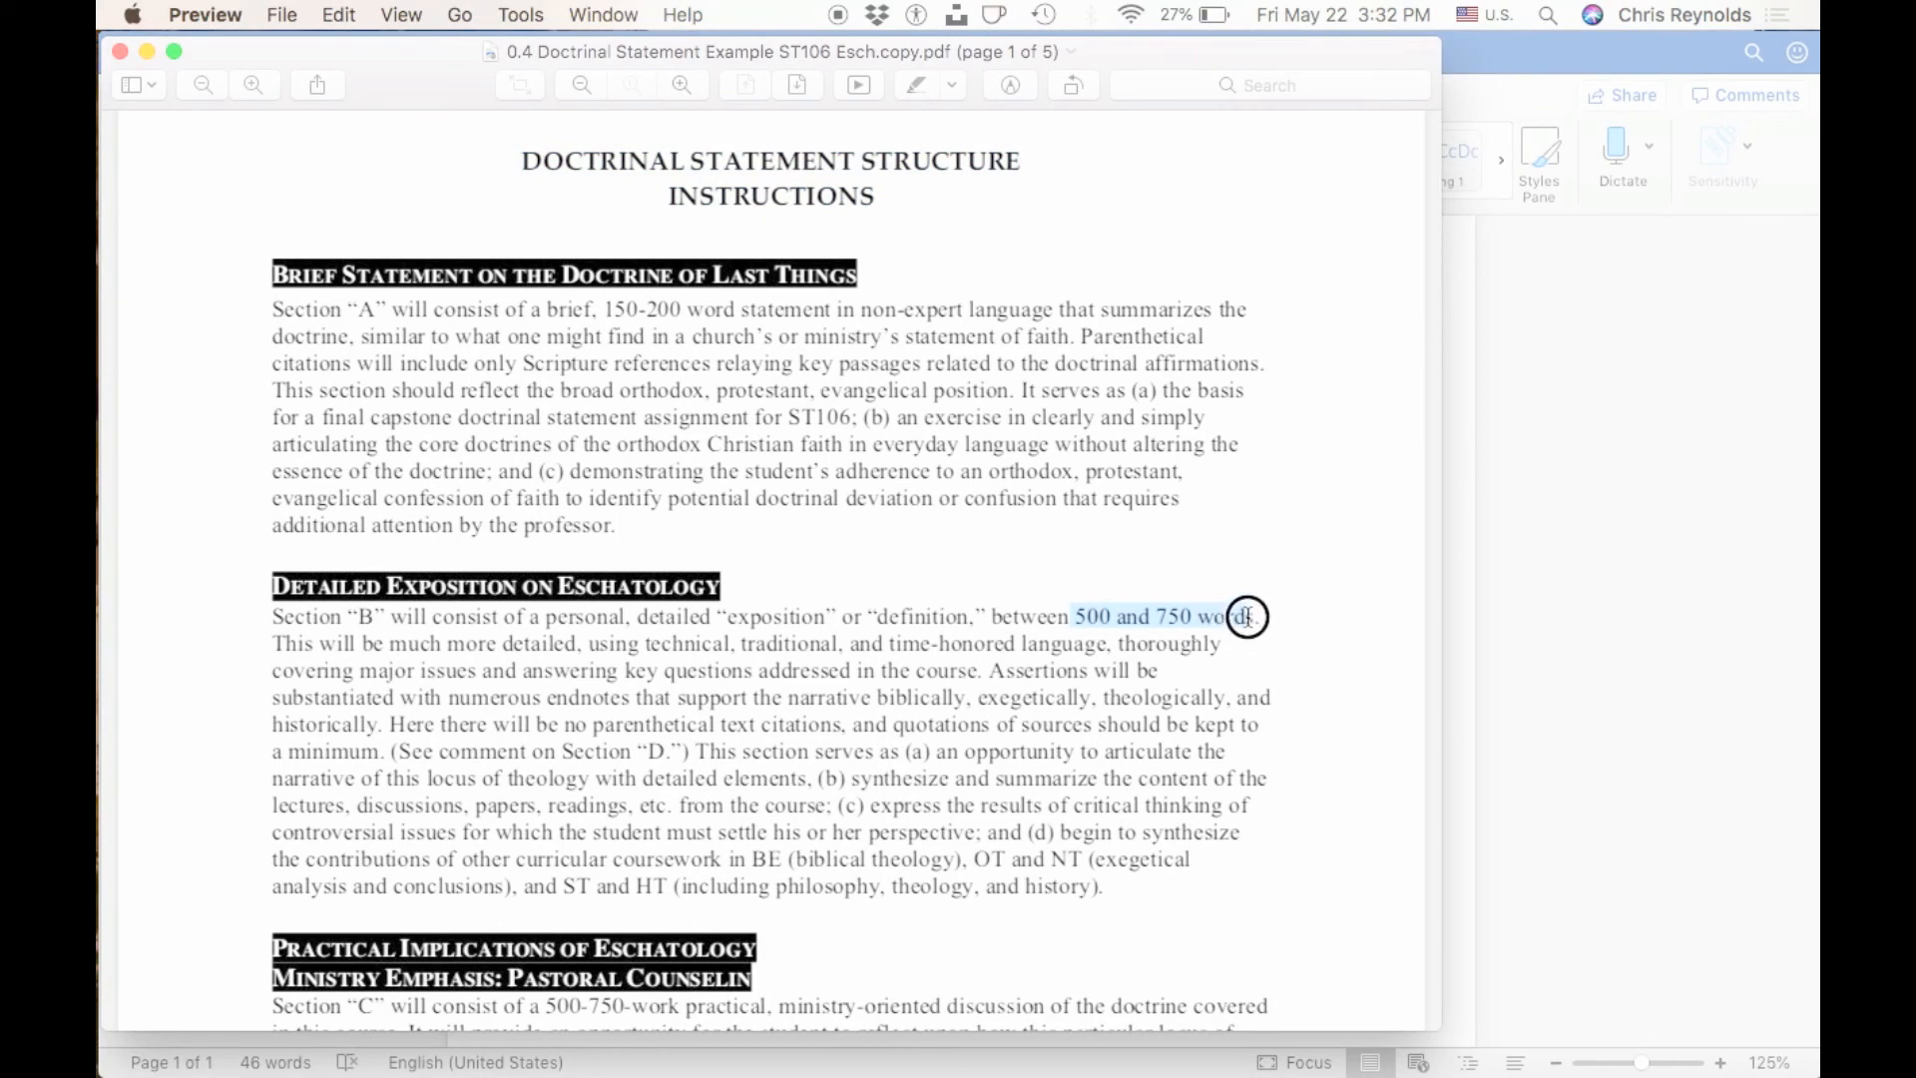
scroll(474, 778, down, 8)
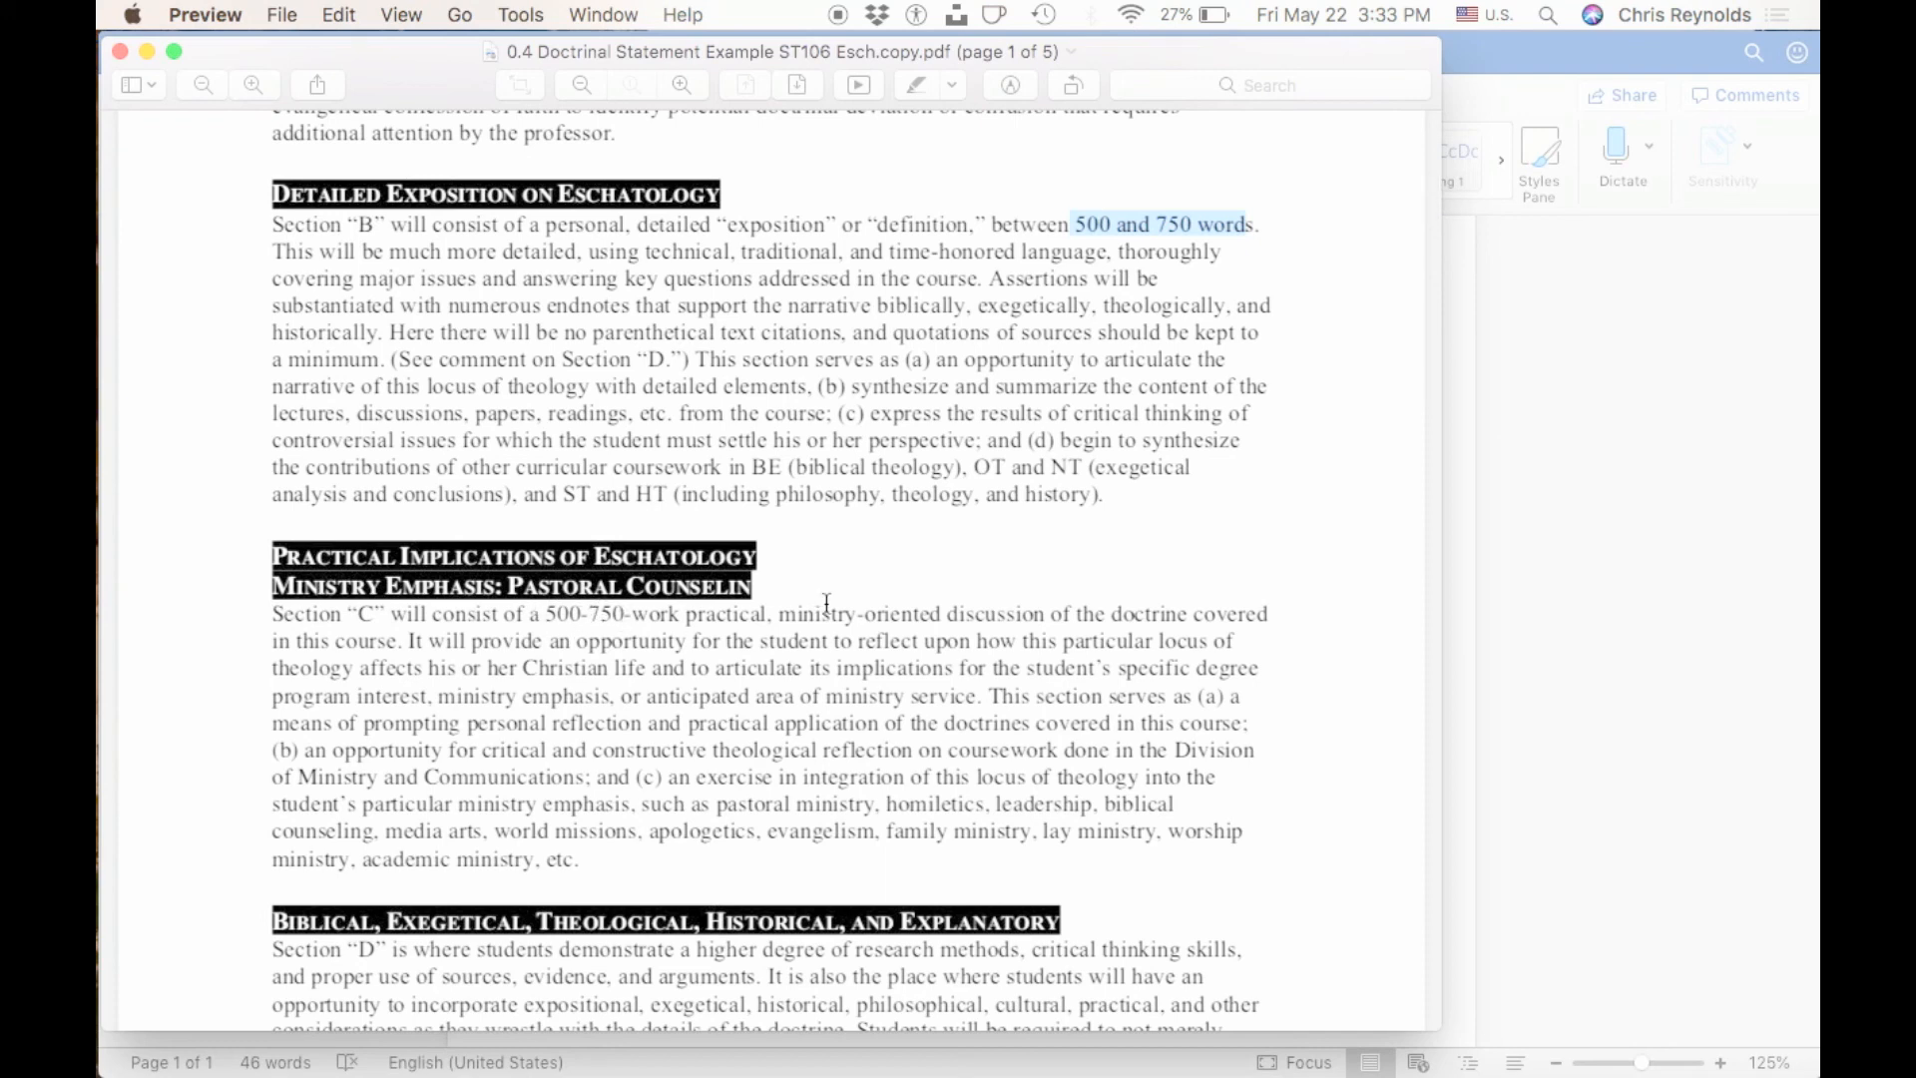
scroll(807, 611, down, 5)
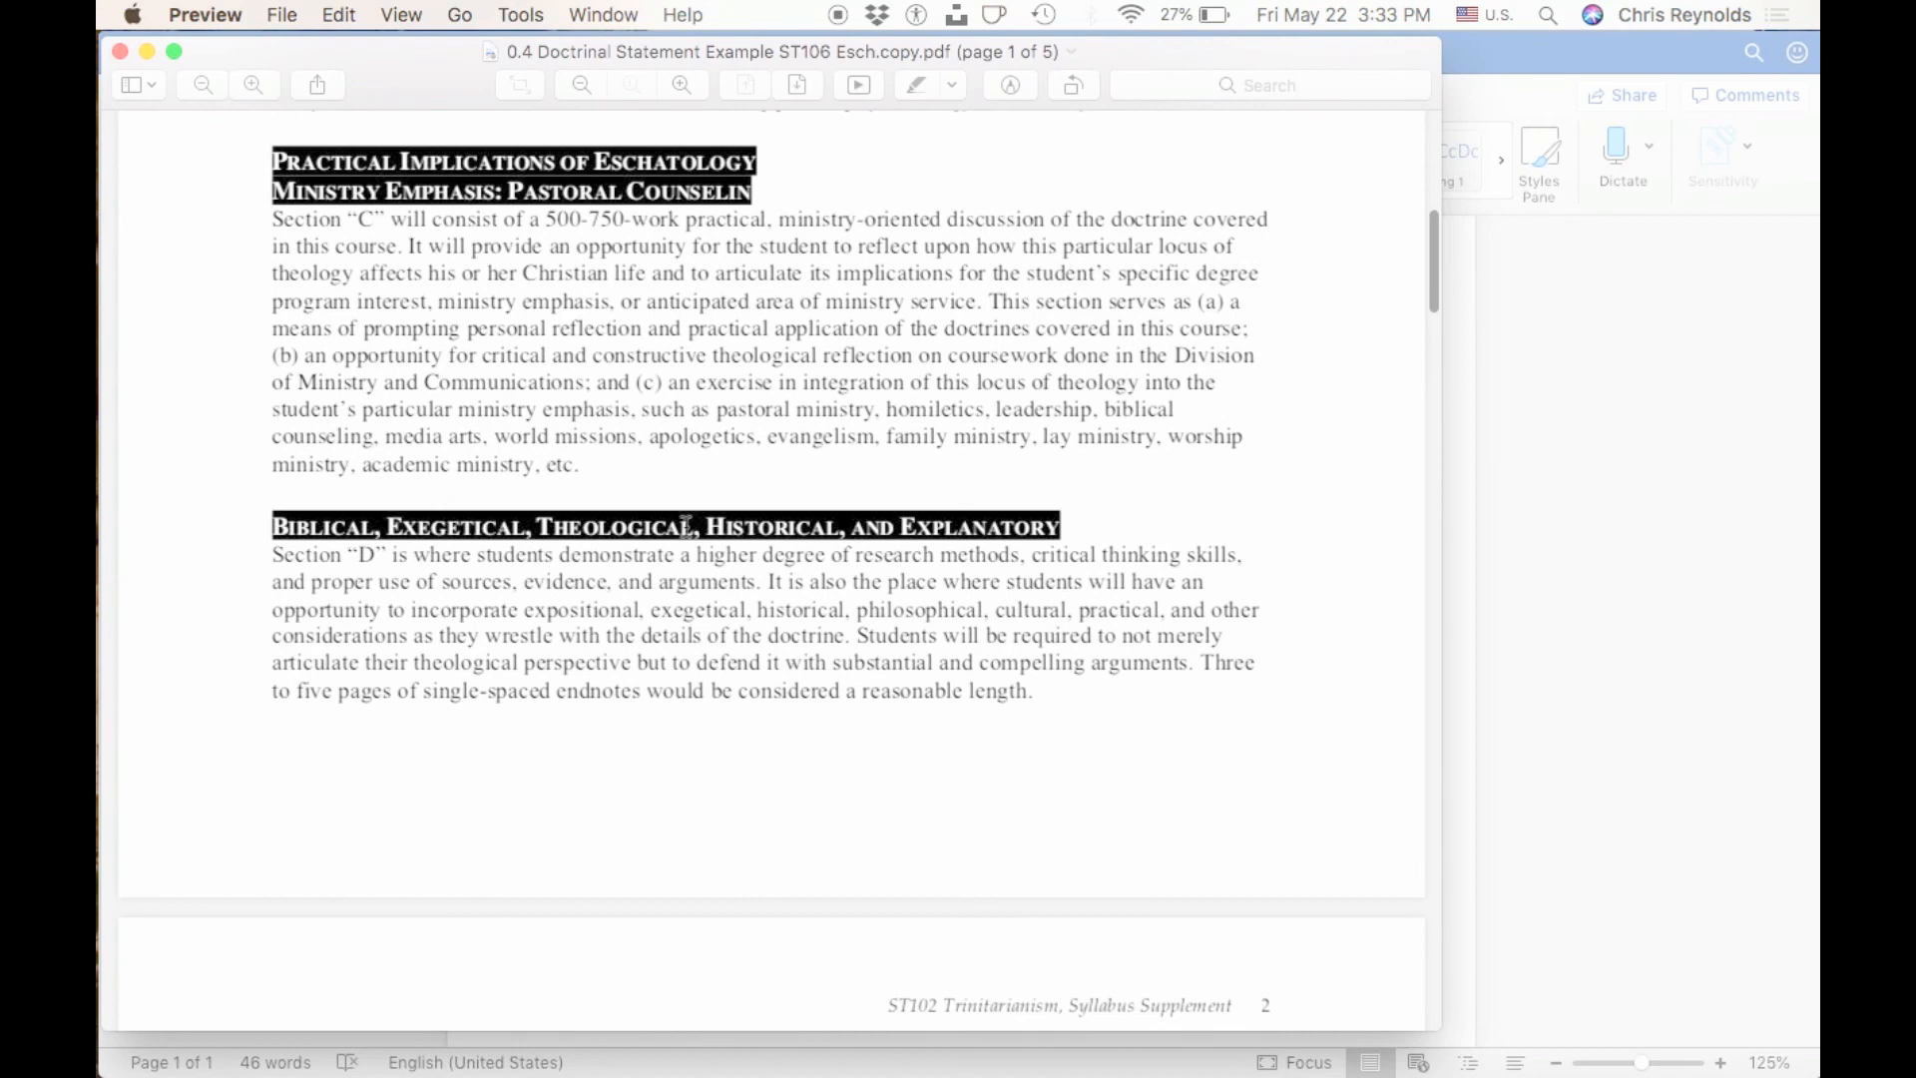
scroll(738, 543, down, 2)
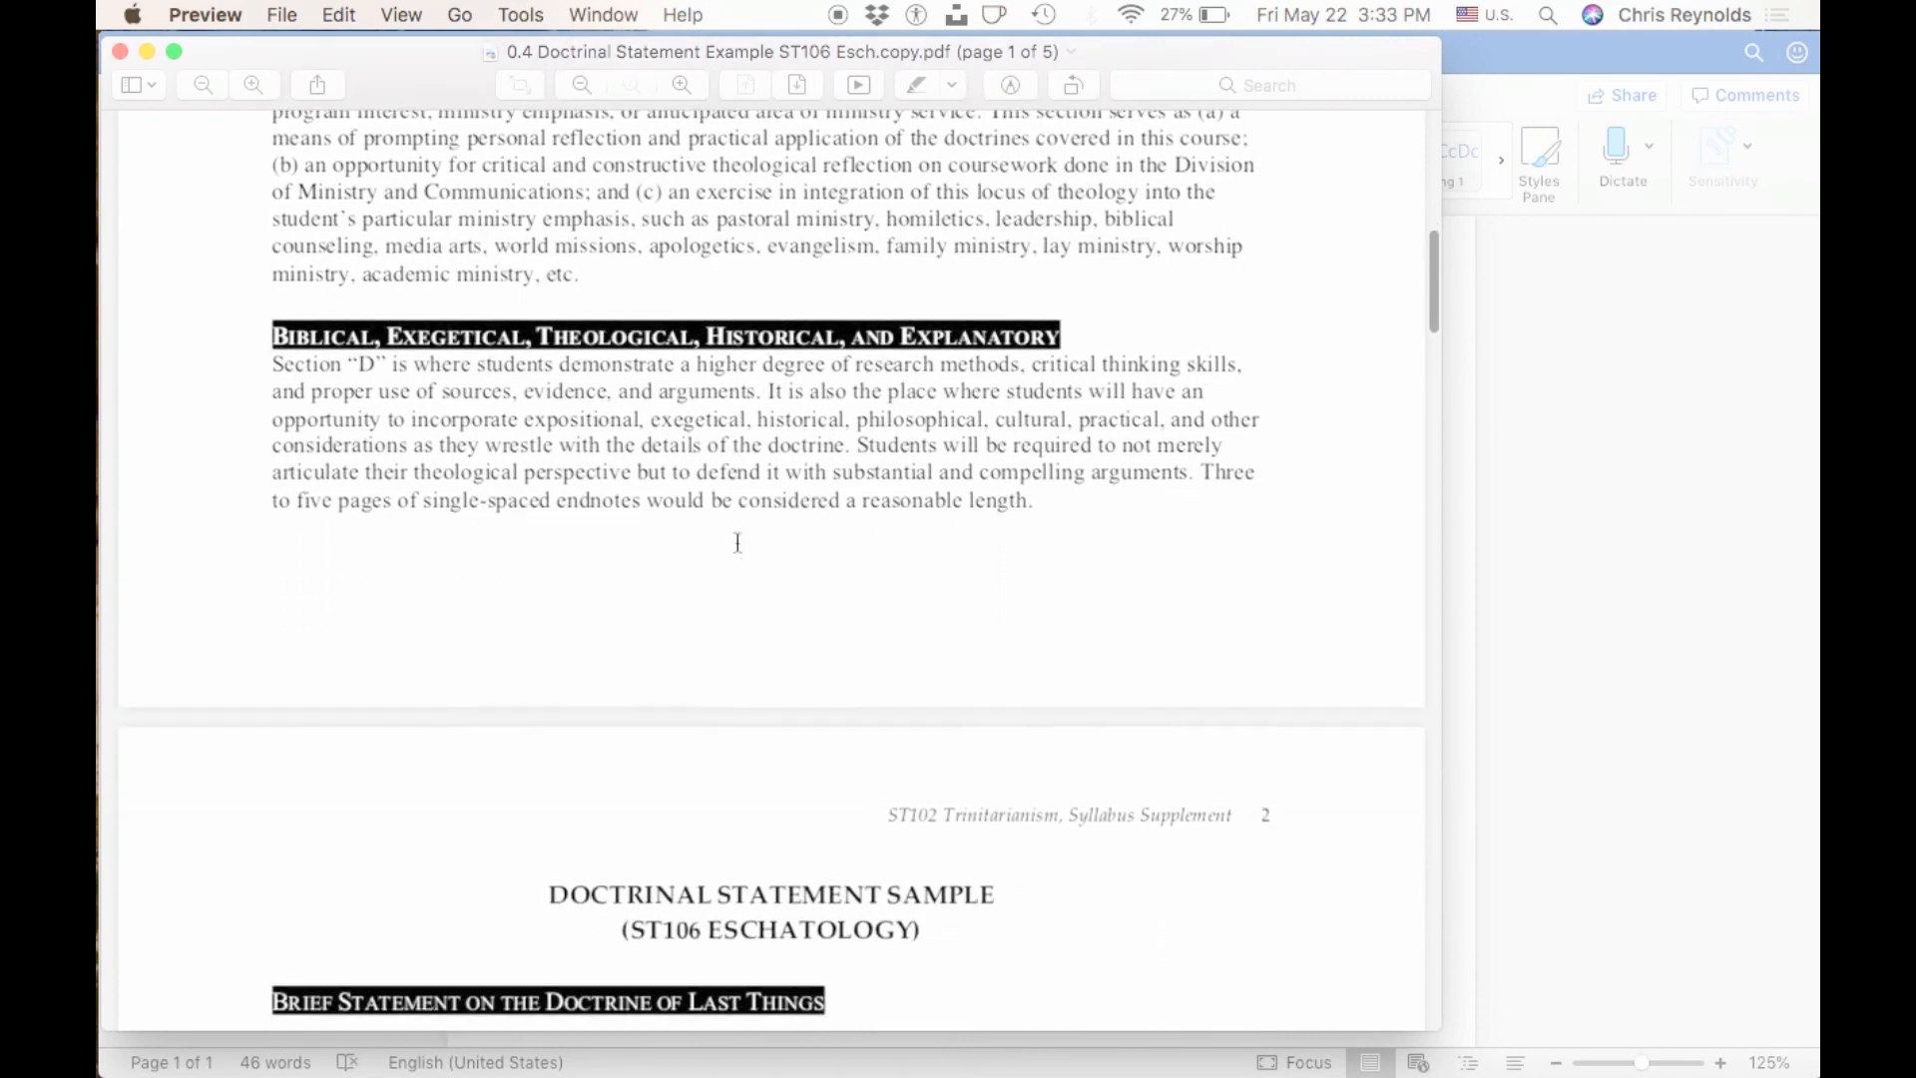
scroll(738, 543, down, 4)
scroll(737, 543, up, 3)
scroll(737, 543, up, 2)
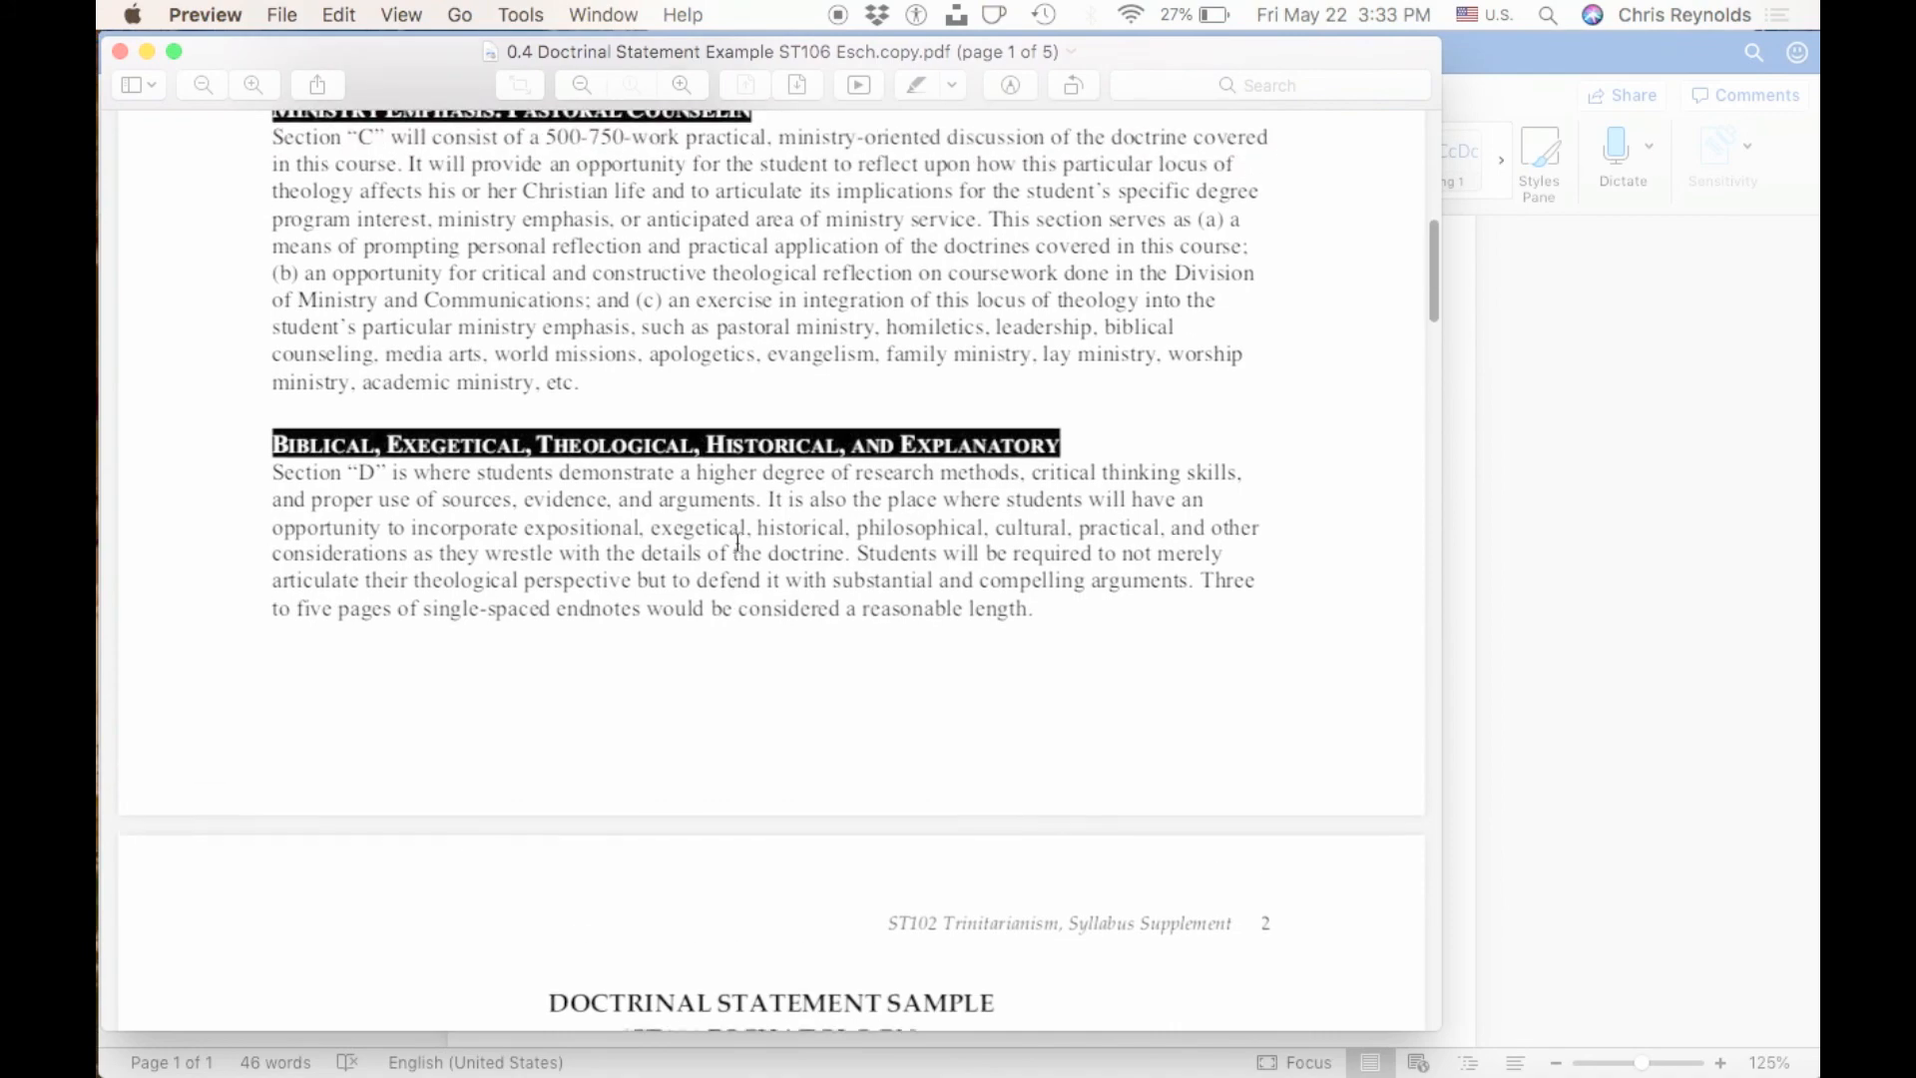
key(ctrl+Up)
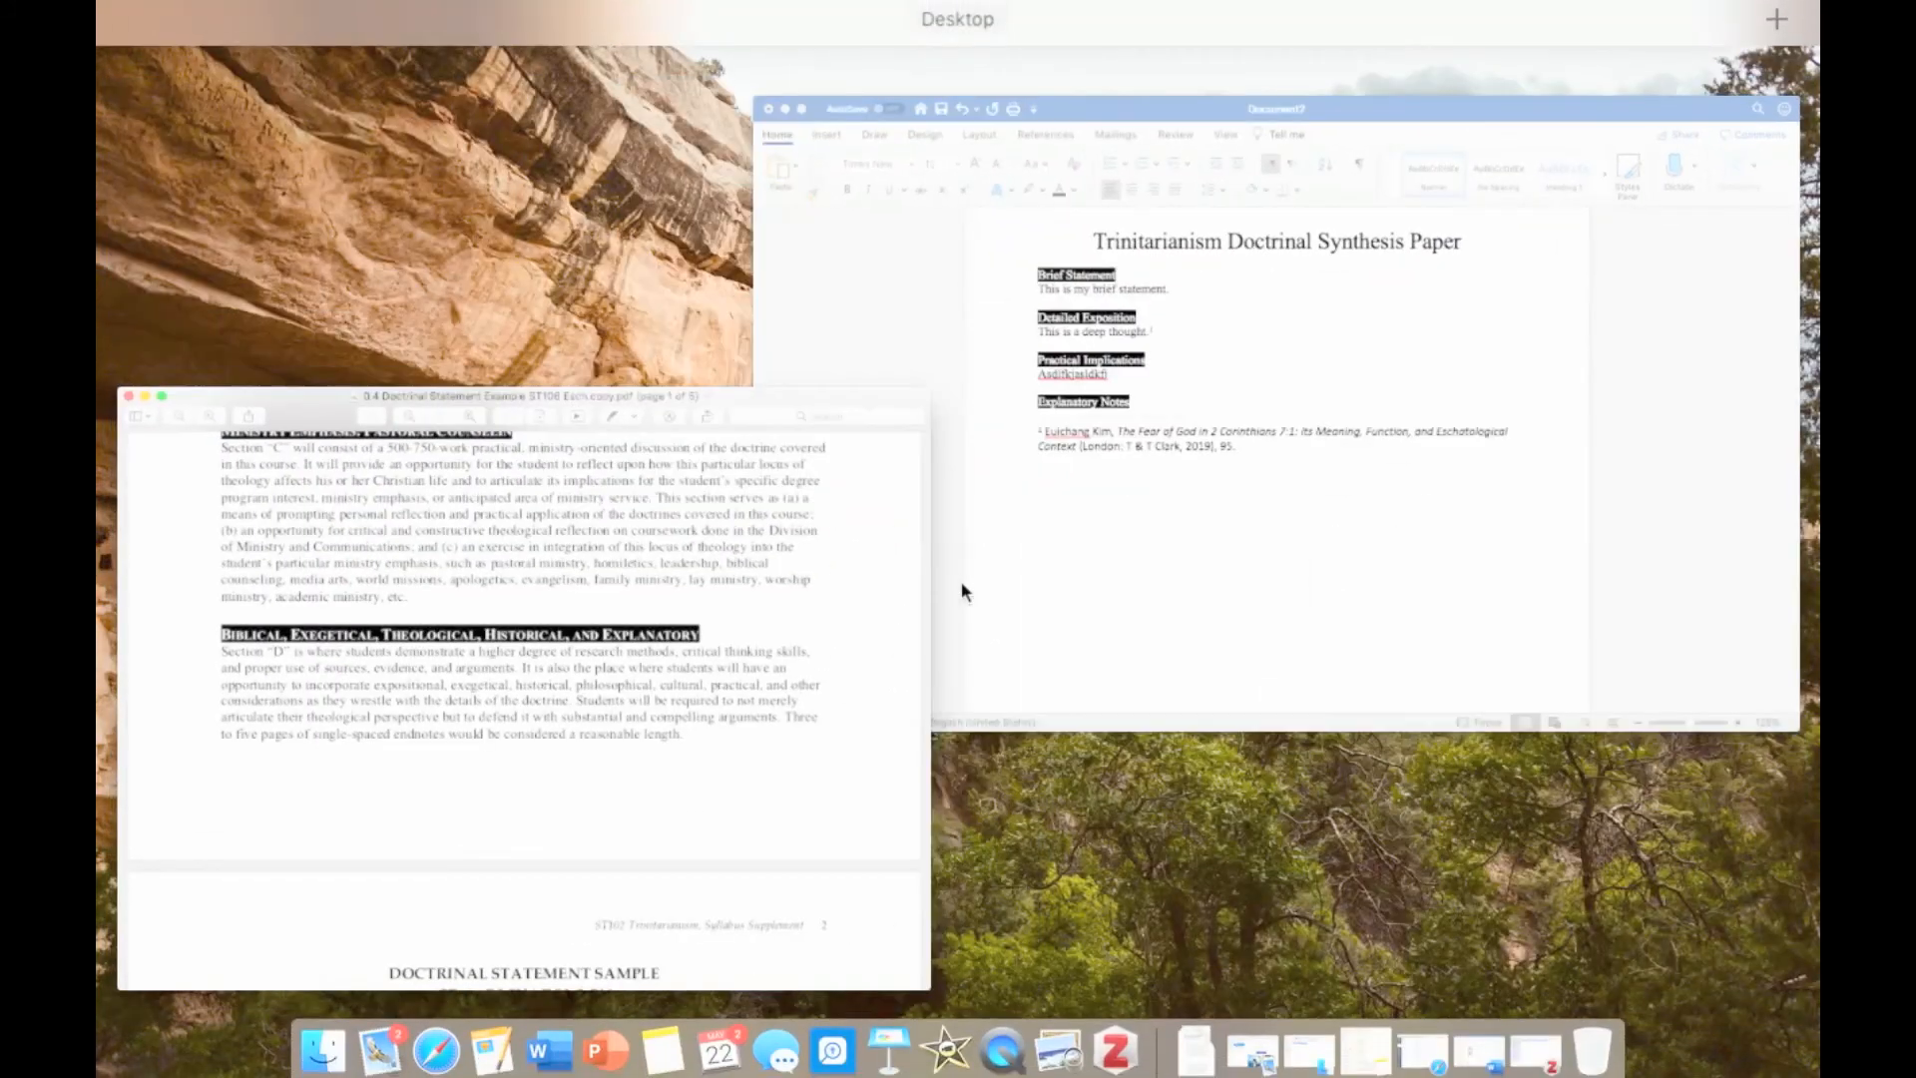
click(1241, 499)
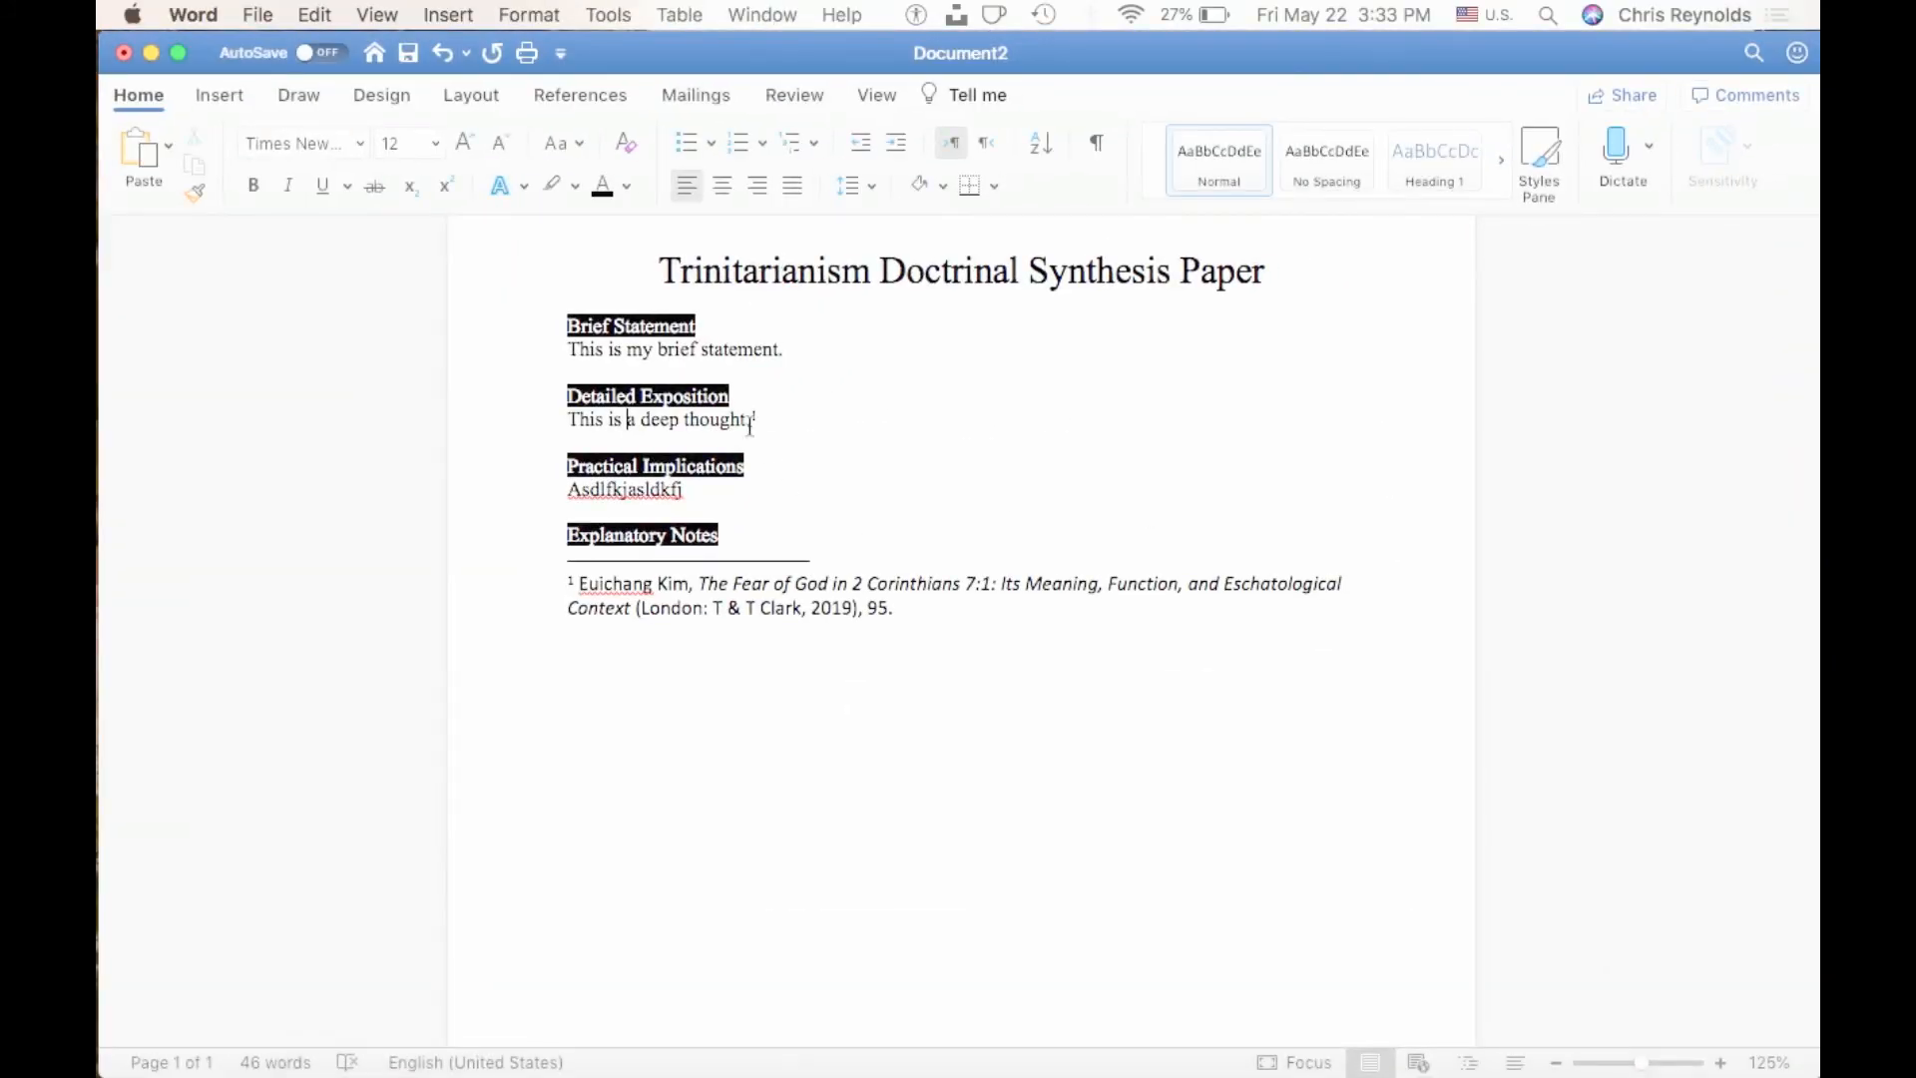
click(639, 587)
click(647, 605)
click(640, 582)
click(643, 609)
click(638, 576)
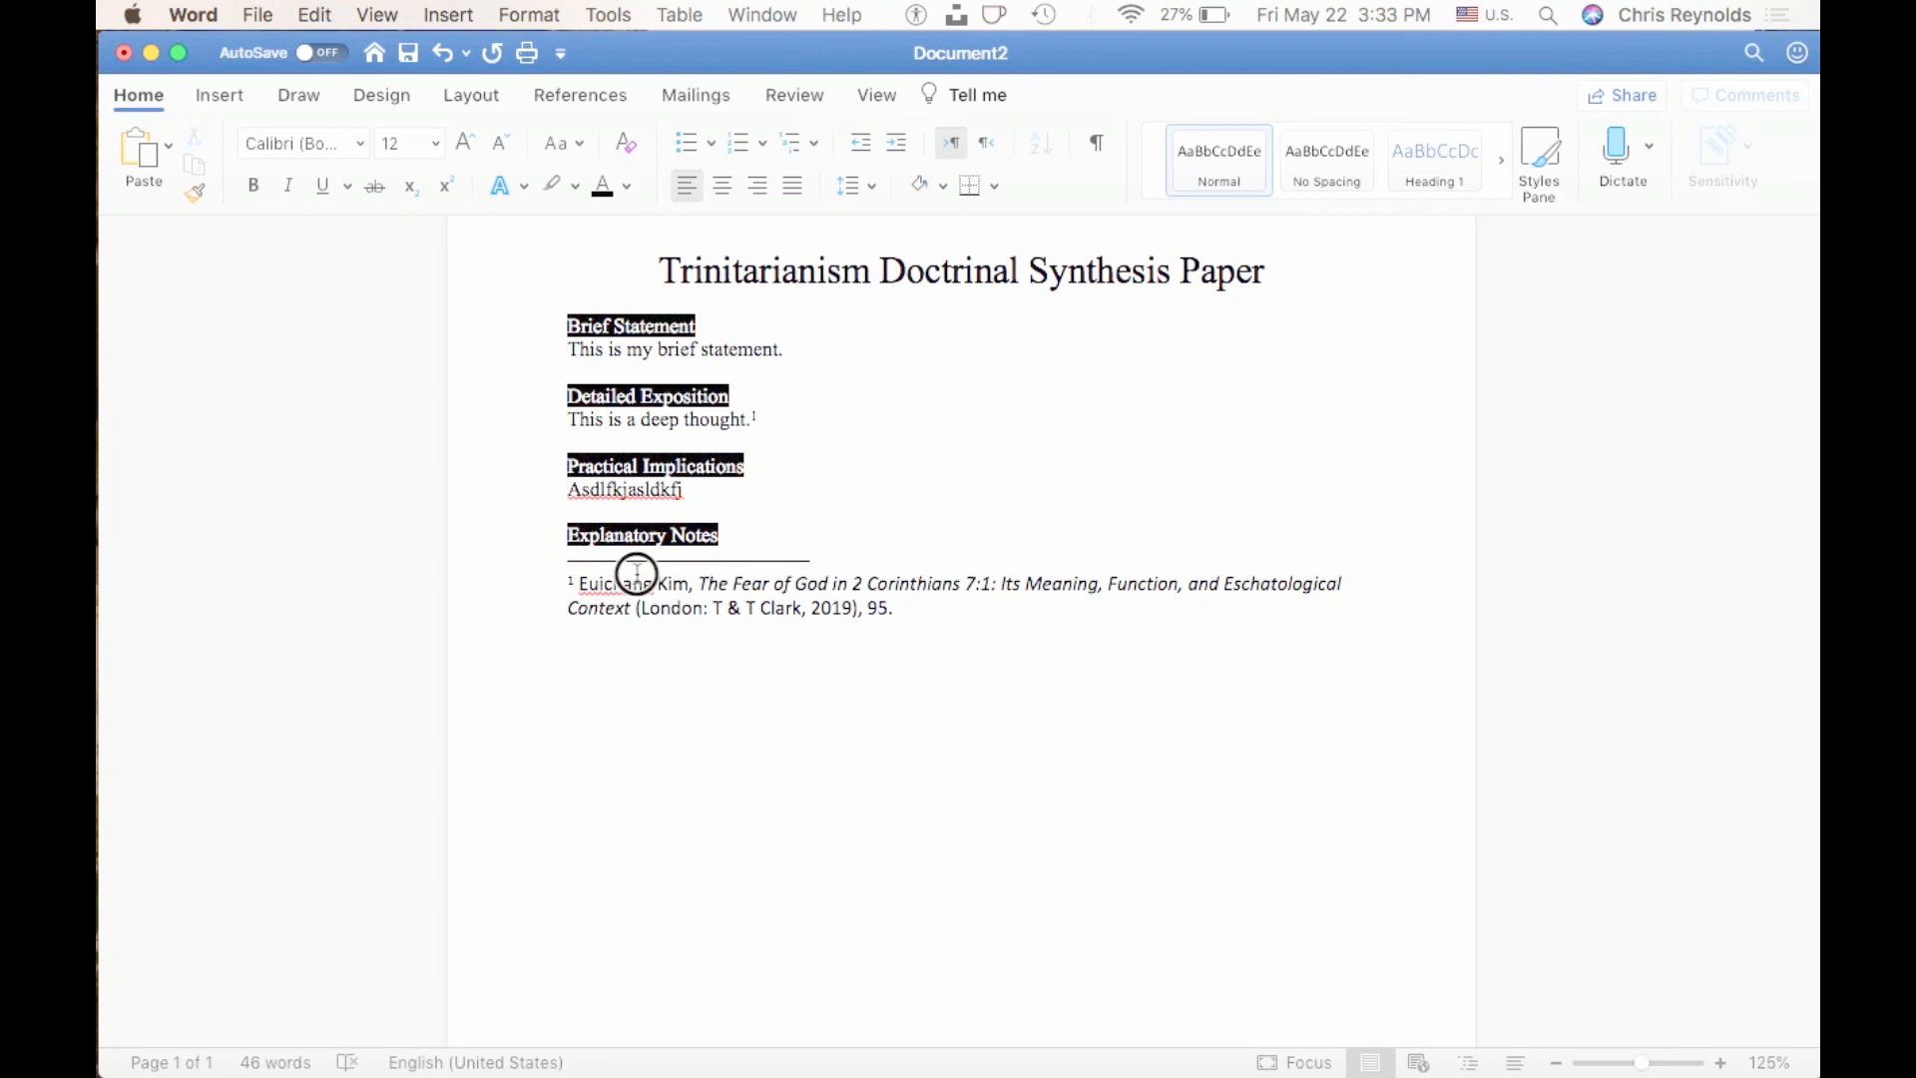
Select all of the endnote text under "Explanatory Notes" and change its font to Times New Roman, keeping the size at 12.
drag(563, 536, 777, 621)
drag(898, 605, 495, 589)
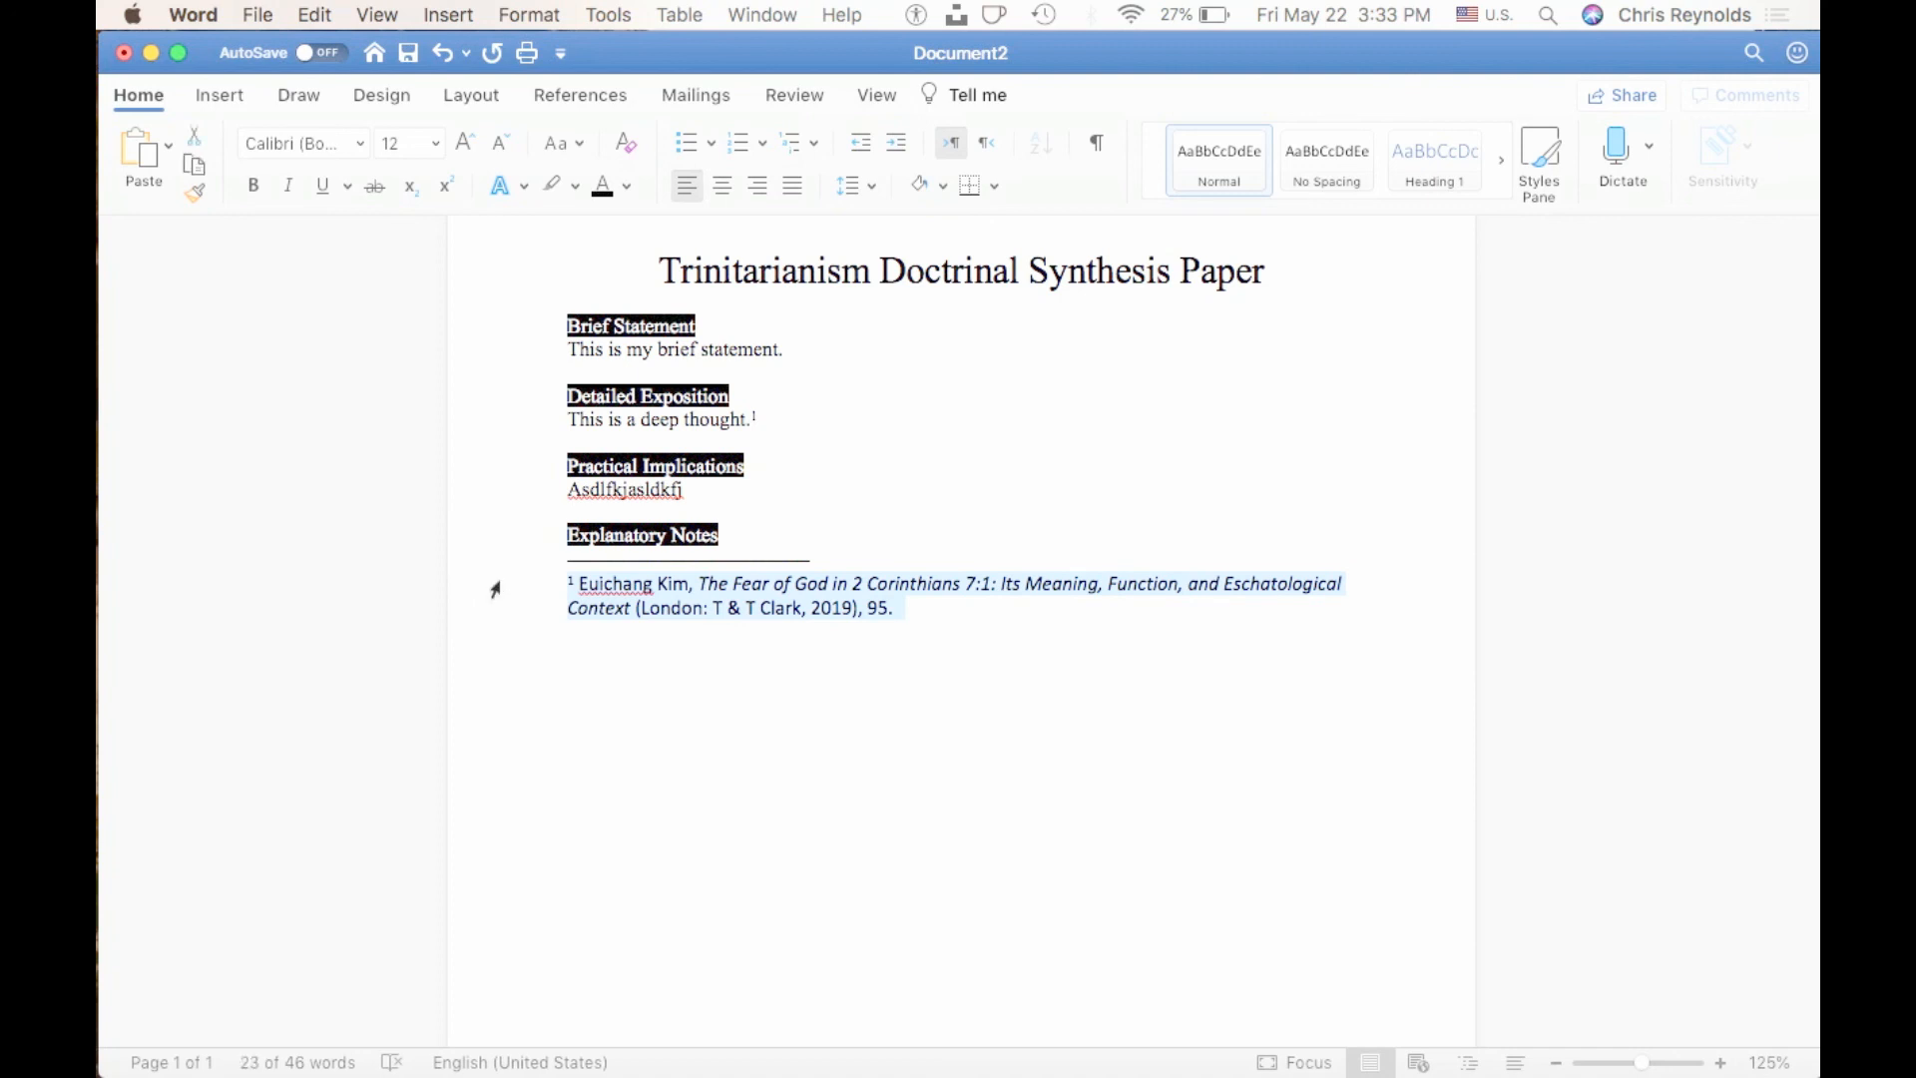
key(super+a)
click(364, 142)
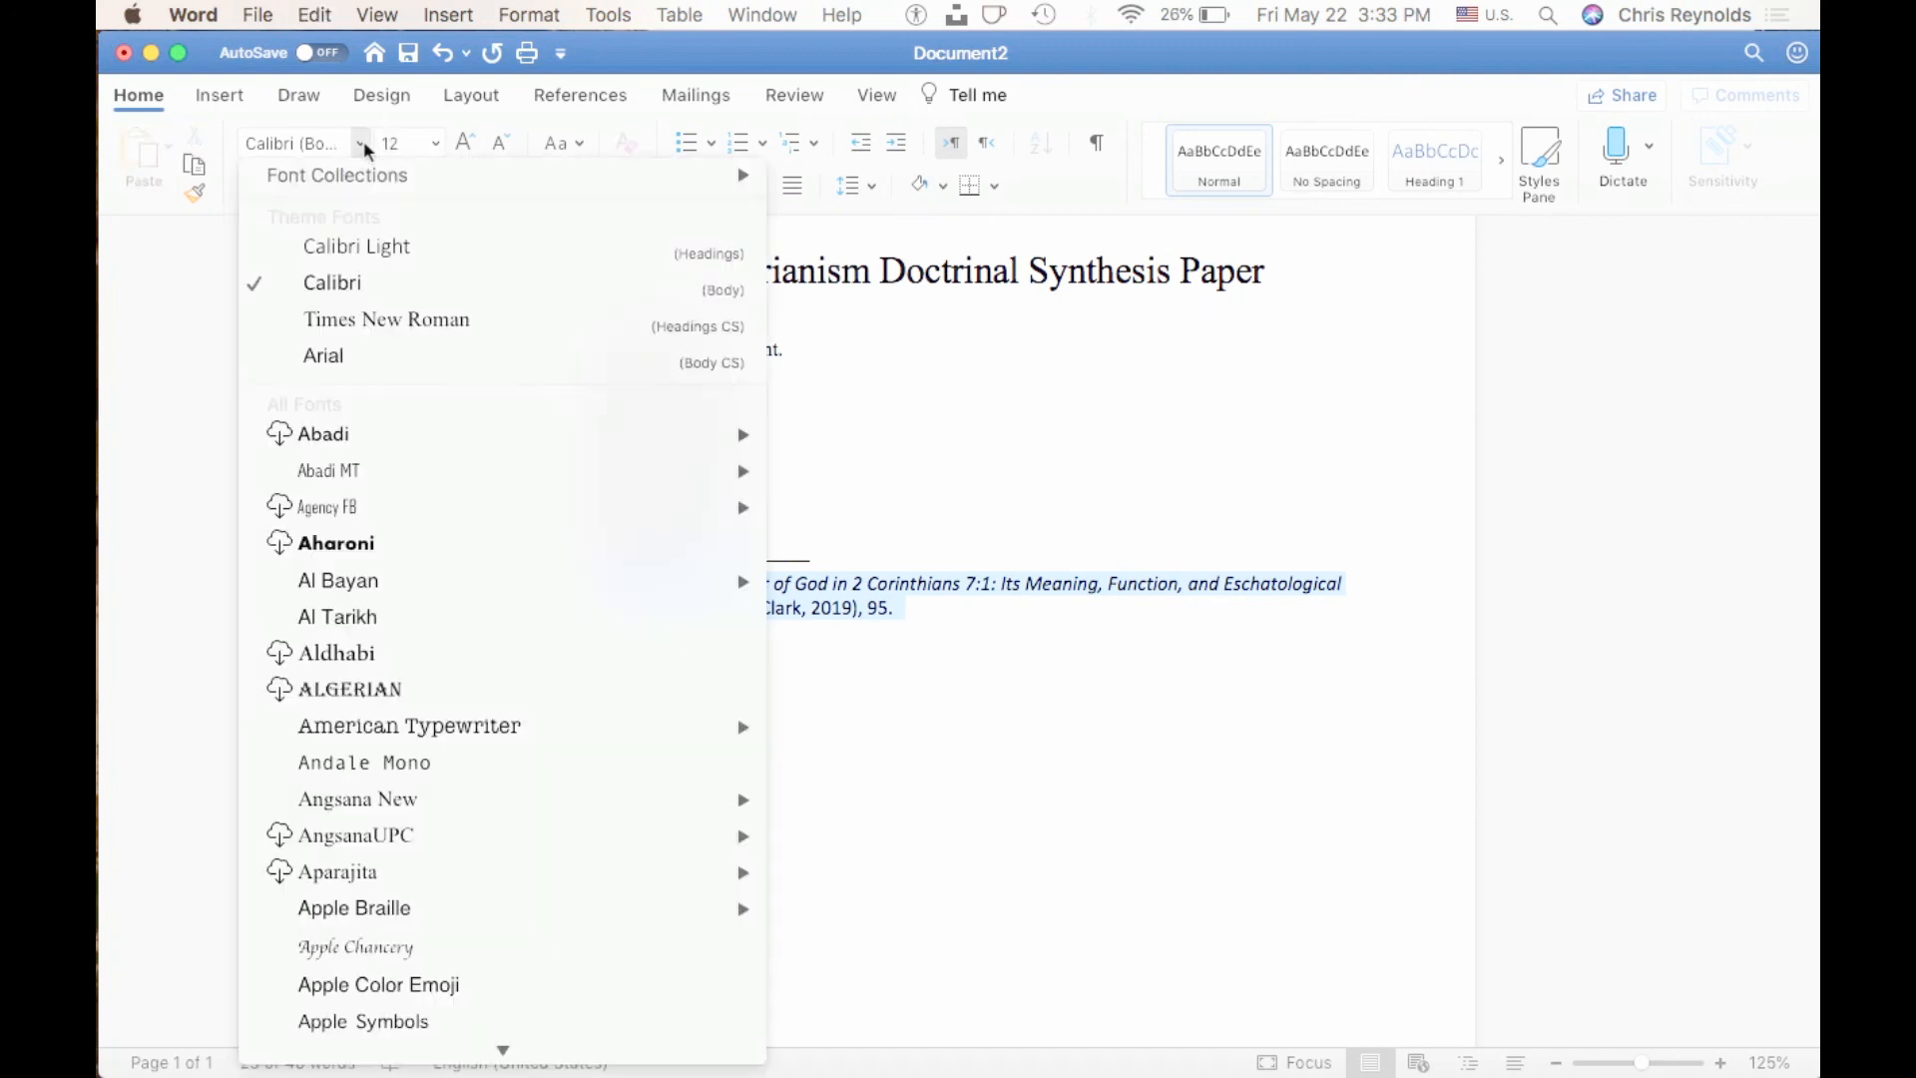
click(369, 324)
click(436, 146)
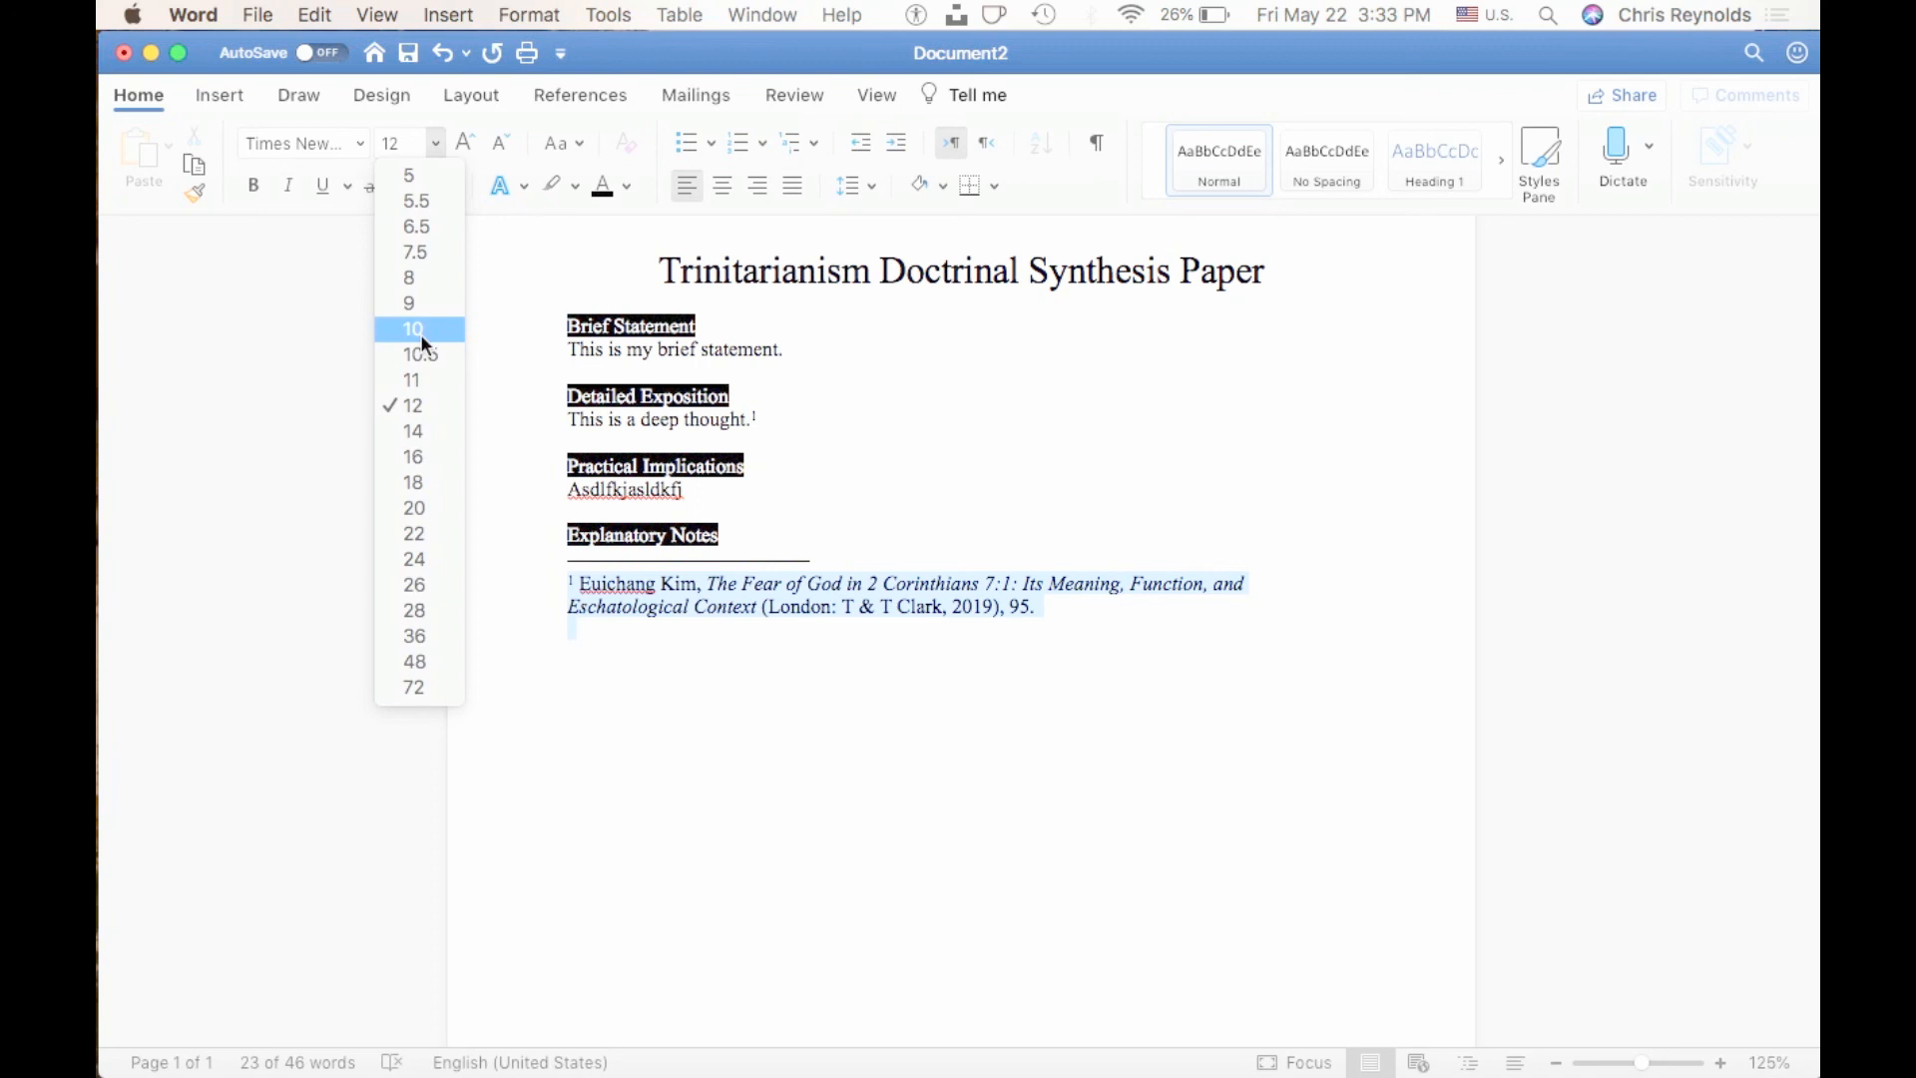
click(743, 680)
click(644, 662)
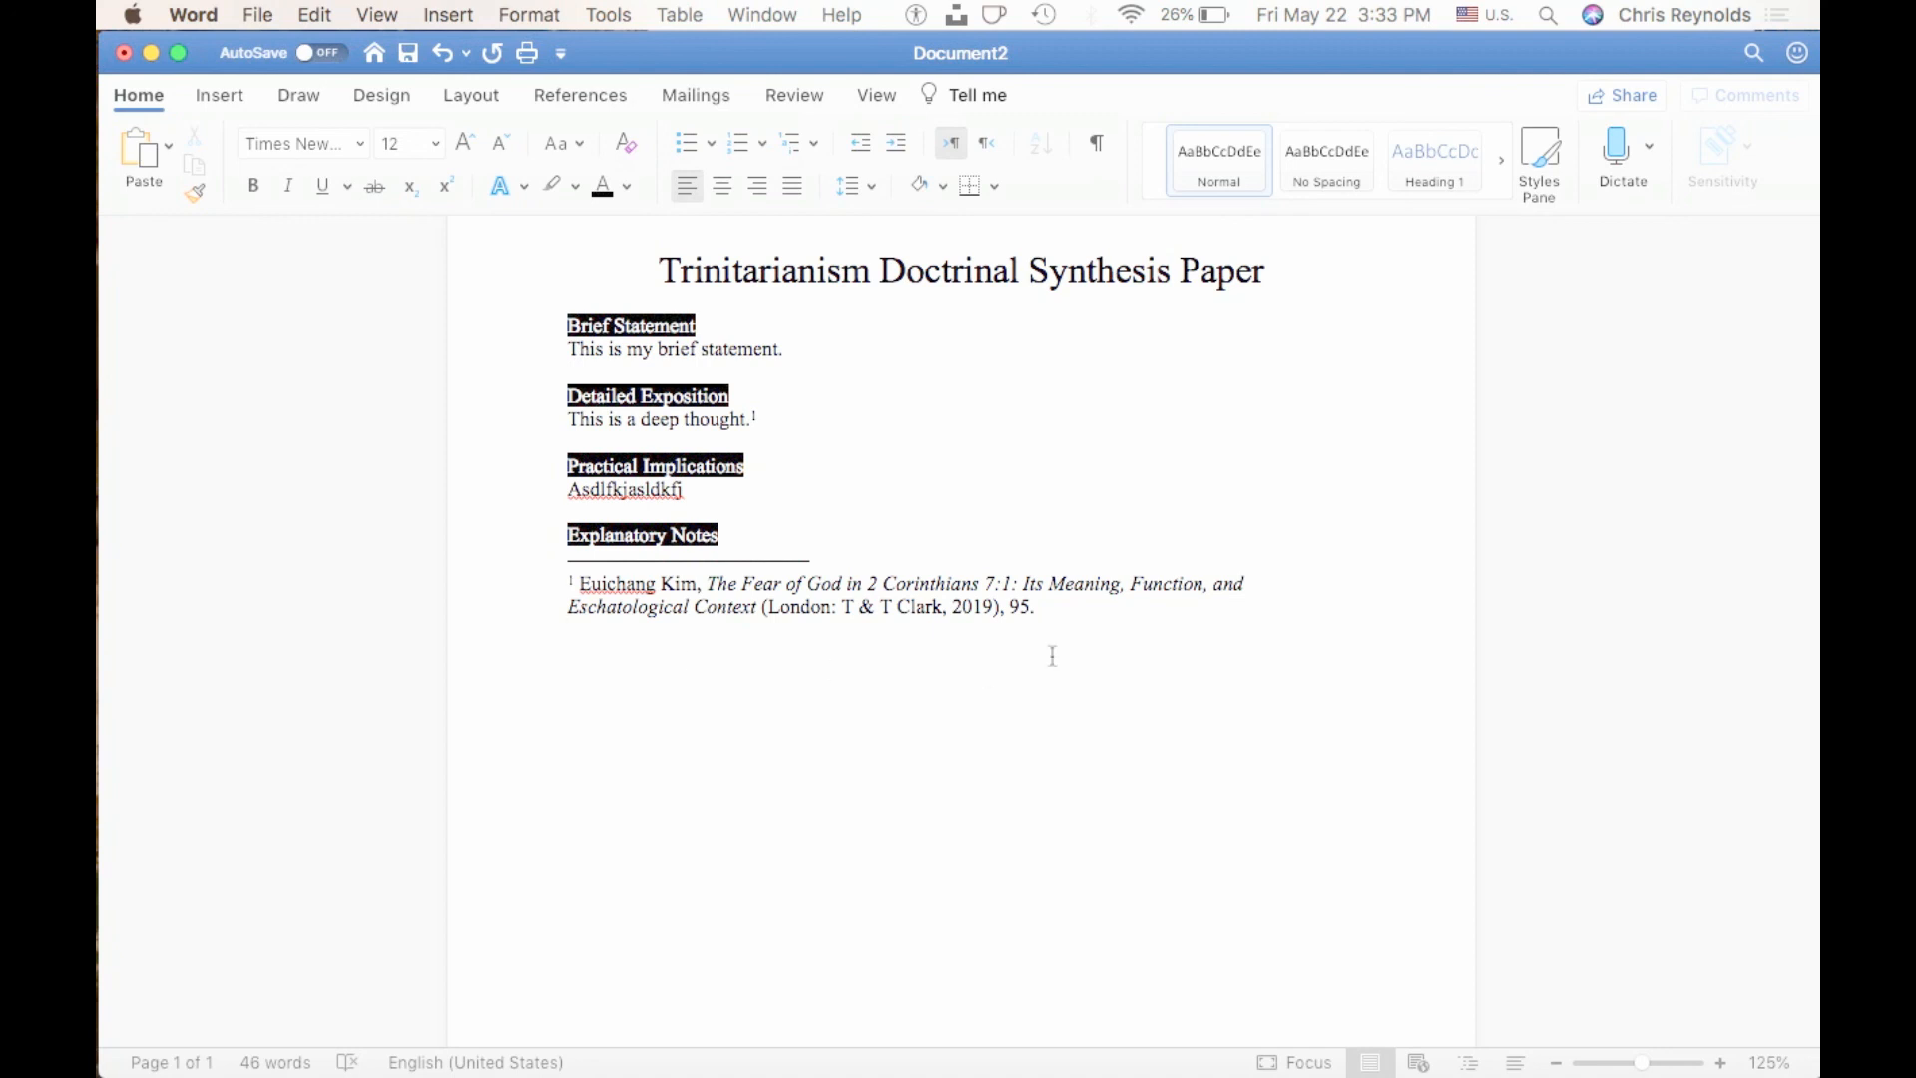
Look over the finished paper and minimize its document window to reveal the example PDF.
scroll(851, 674, up, 2)
scroll(851, 678, up, 1)
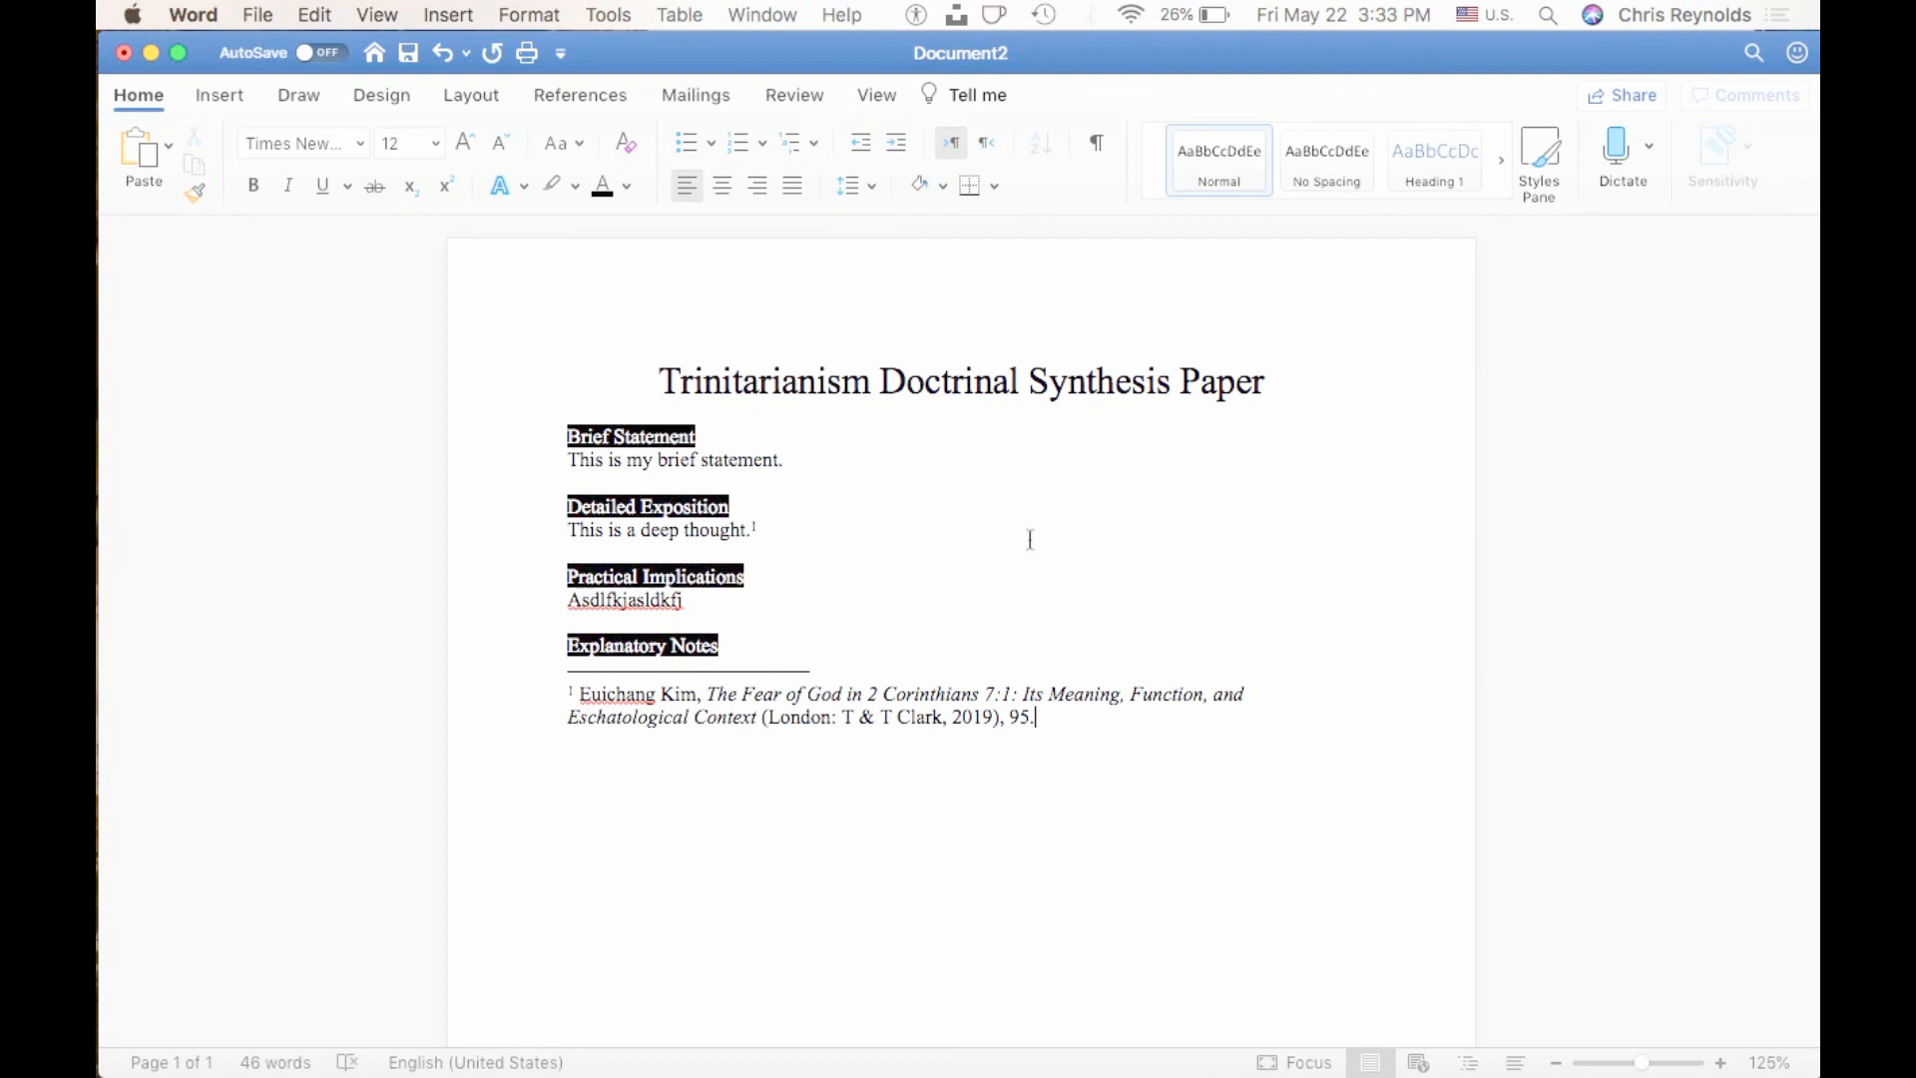
scroll(1108, 633, down, 1)
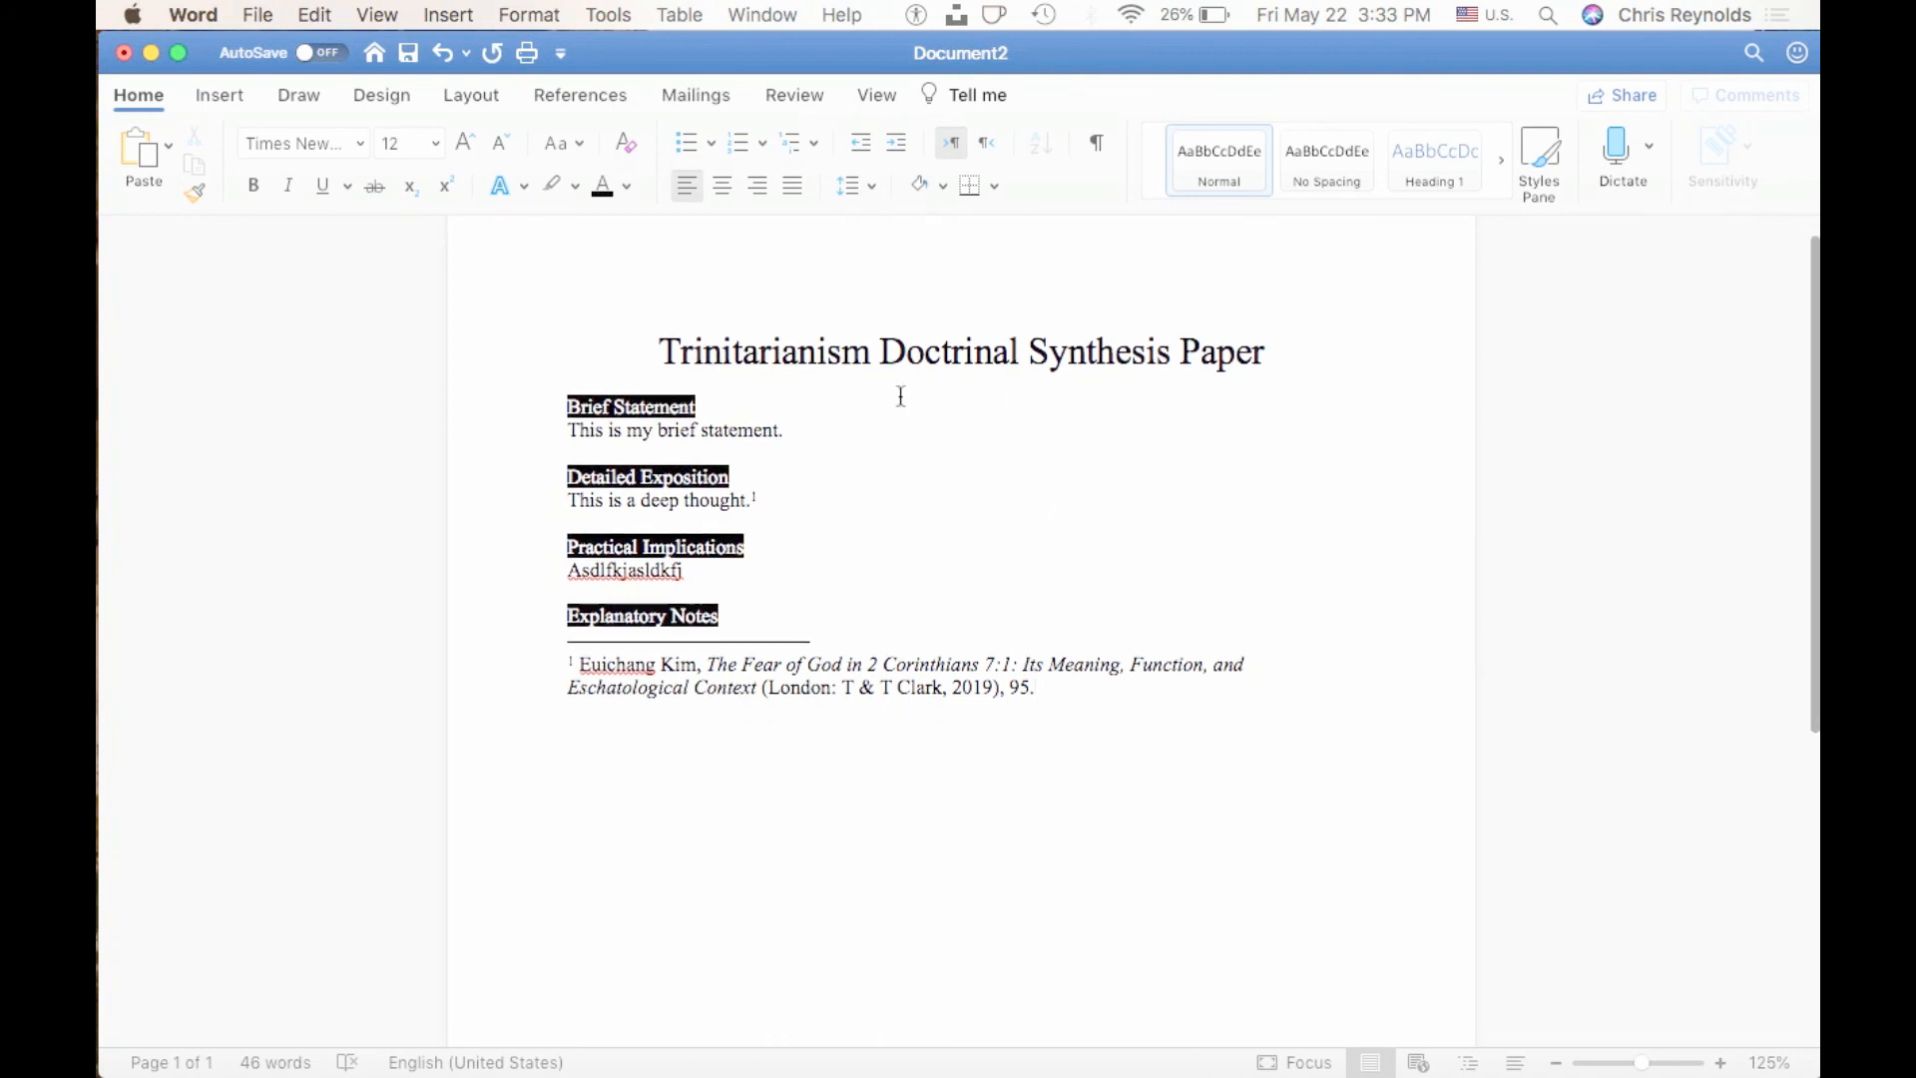
key(Return)
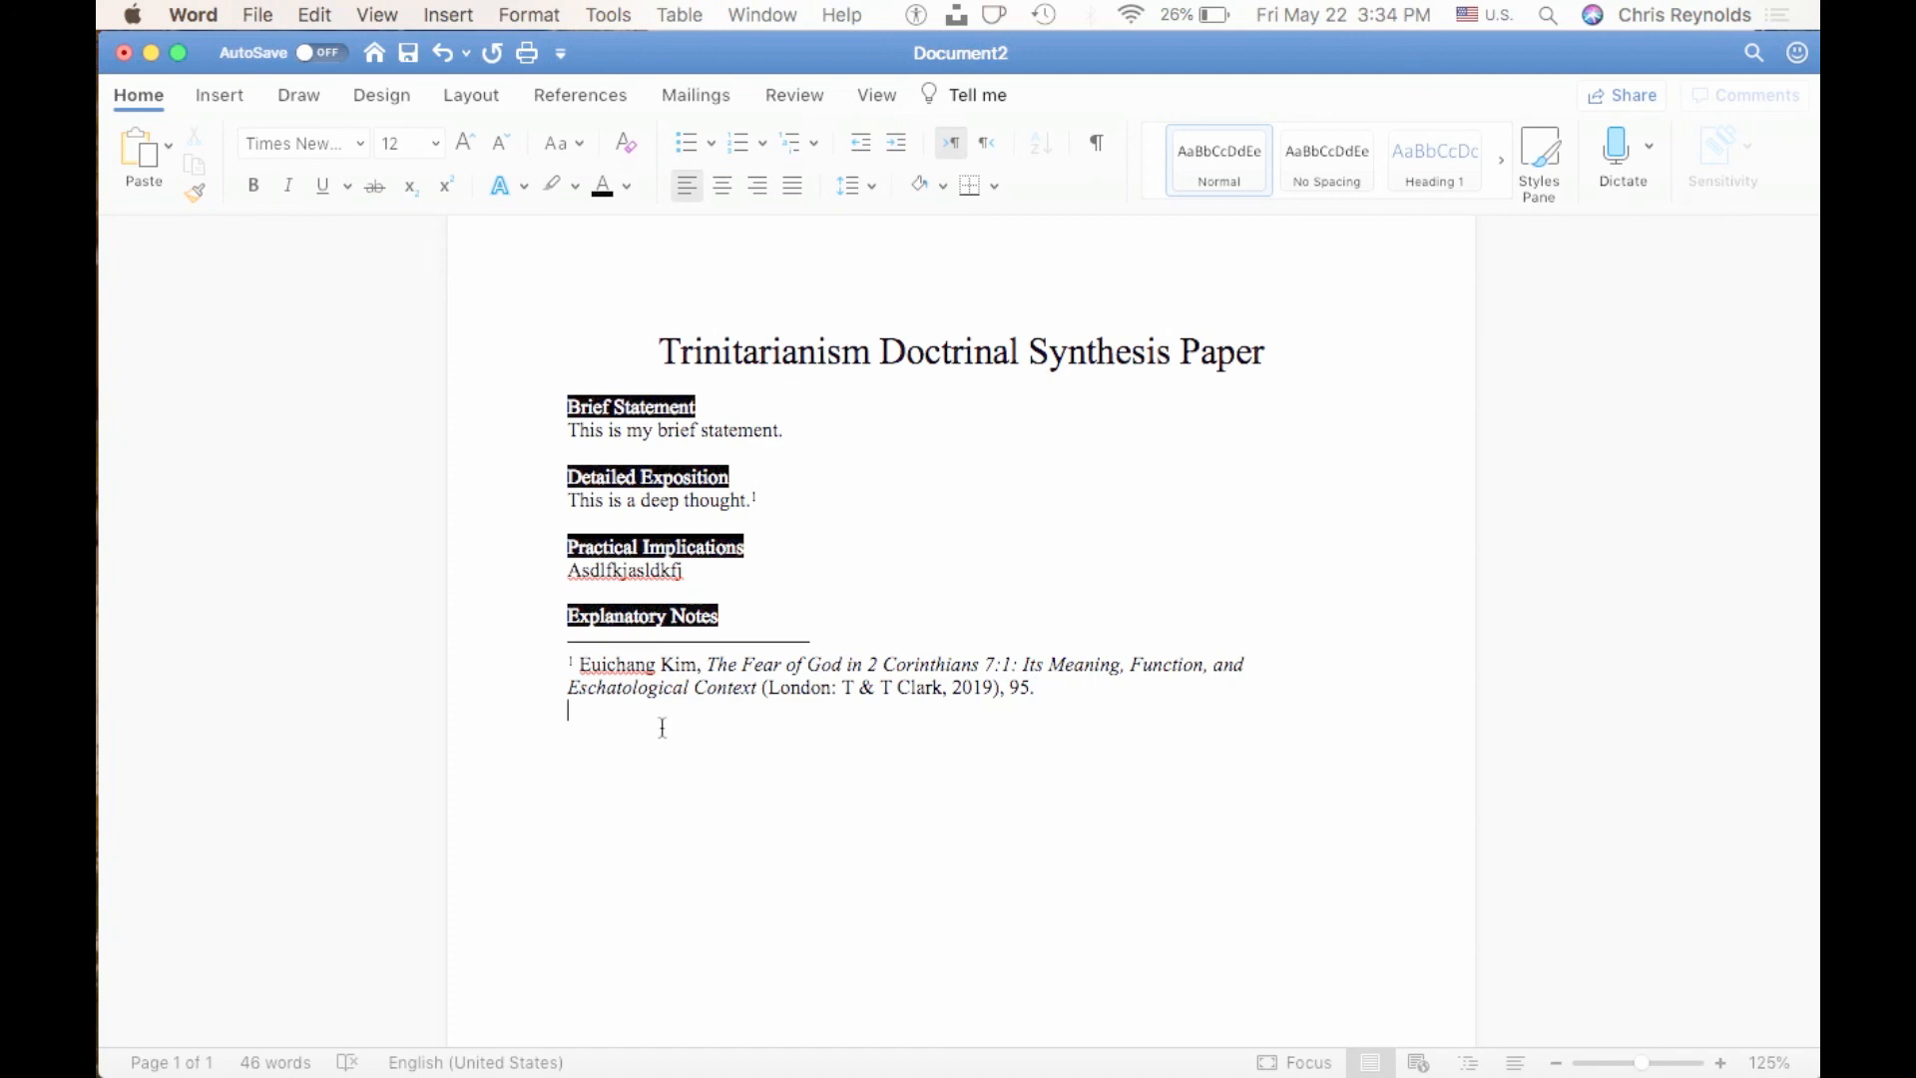
click(152, 53)
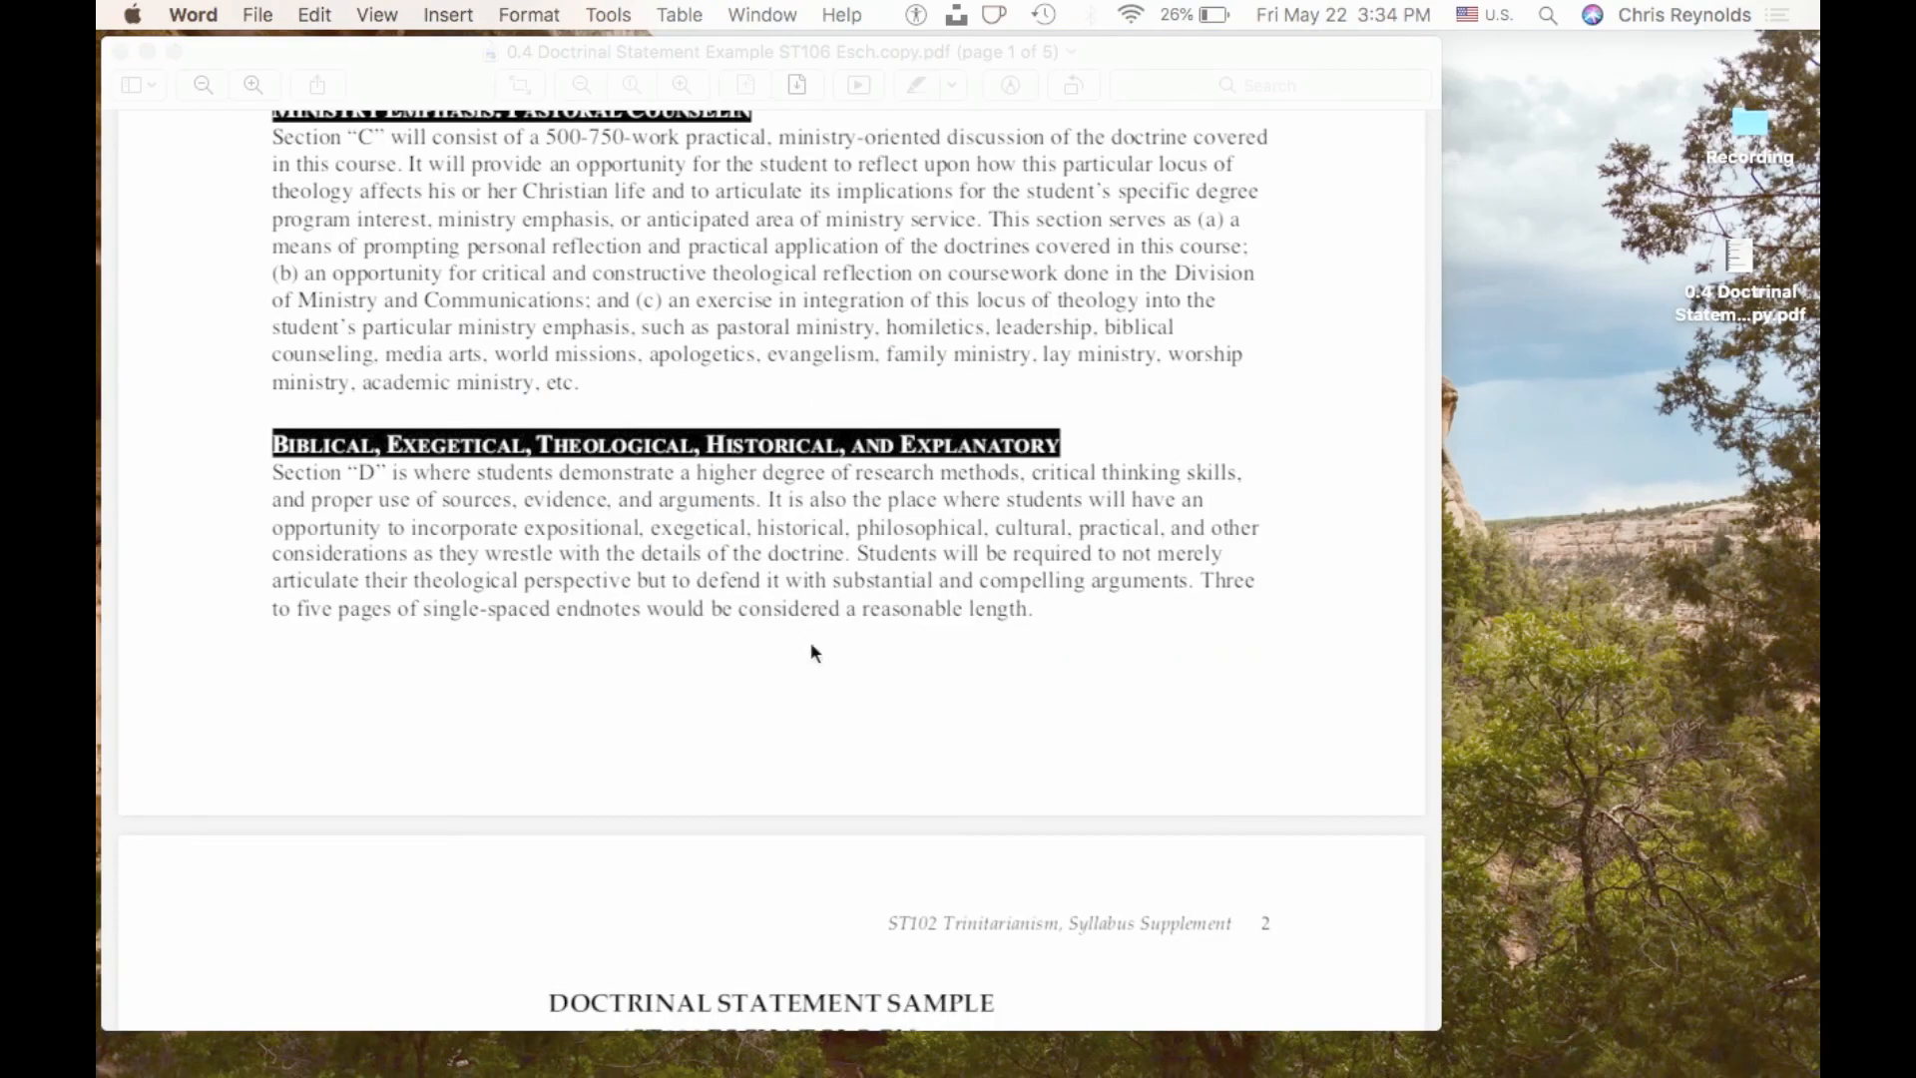